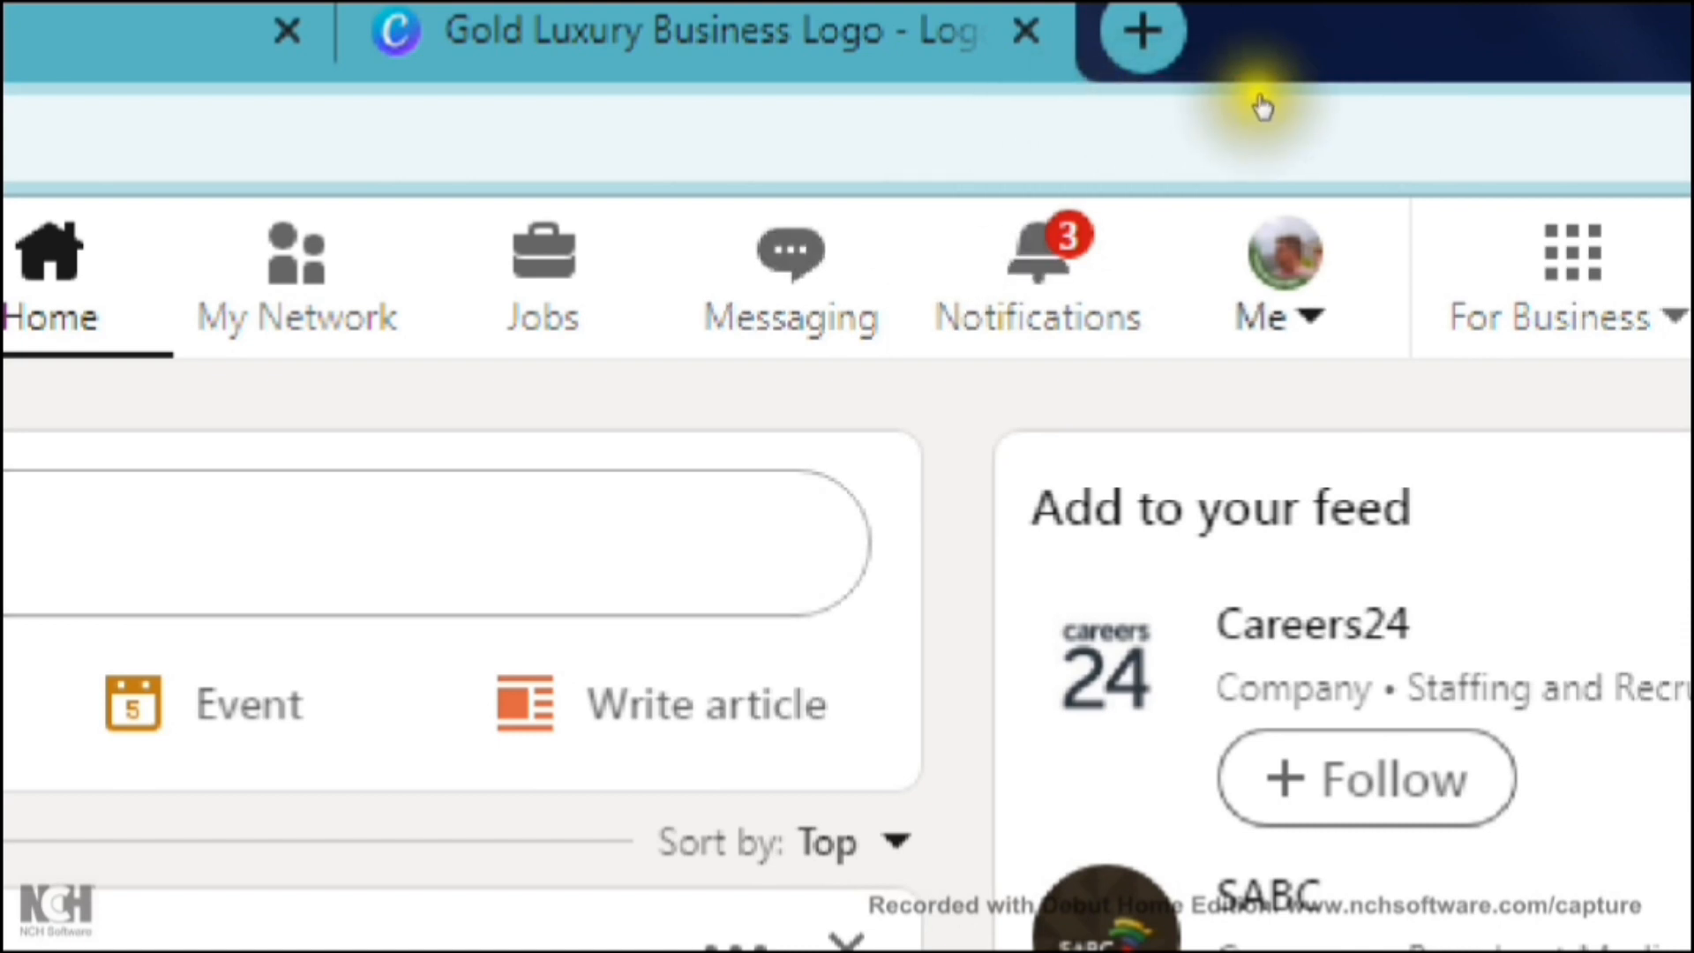
Start creating a new company page from LinkedIn's business services and choose the Company page type.
click(1291, 148)
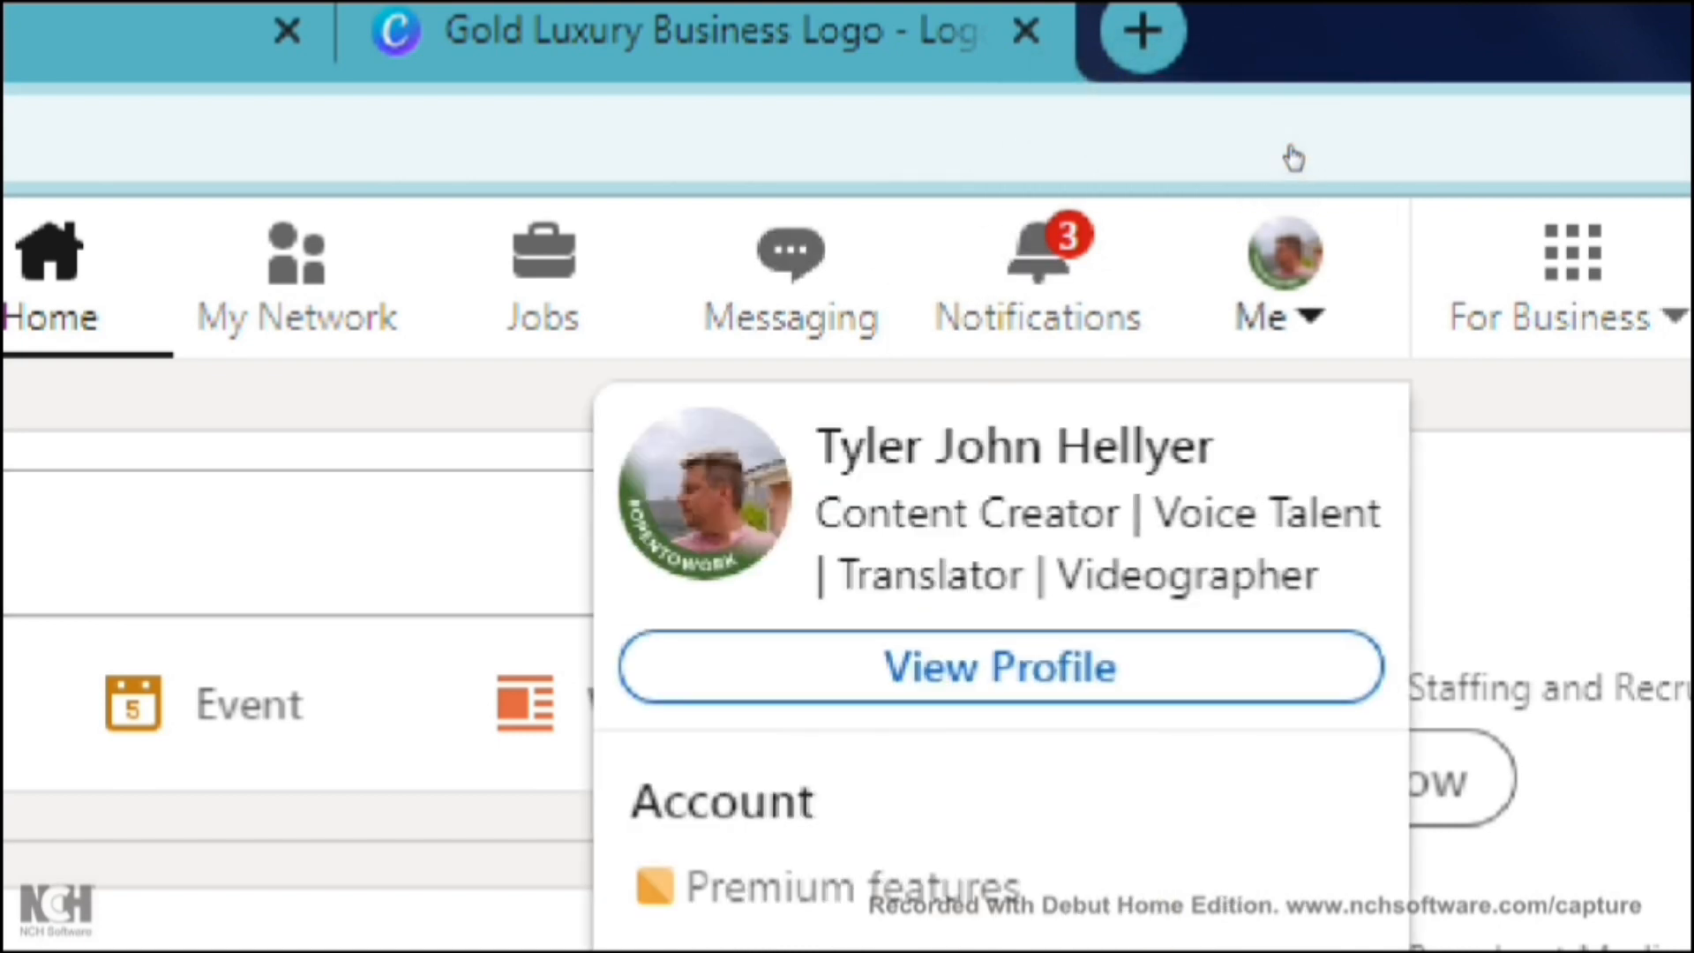
click(1294, 157)
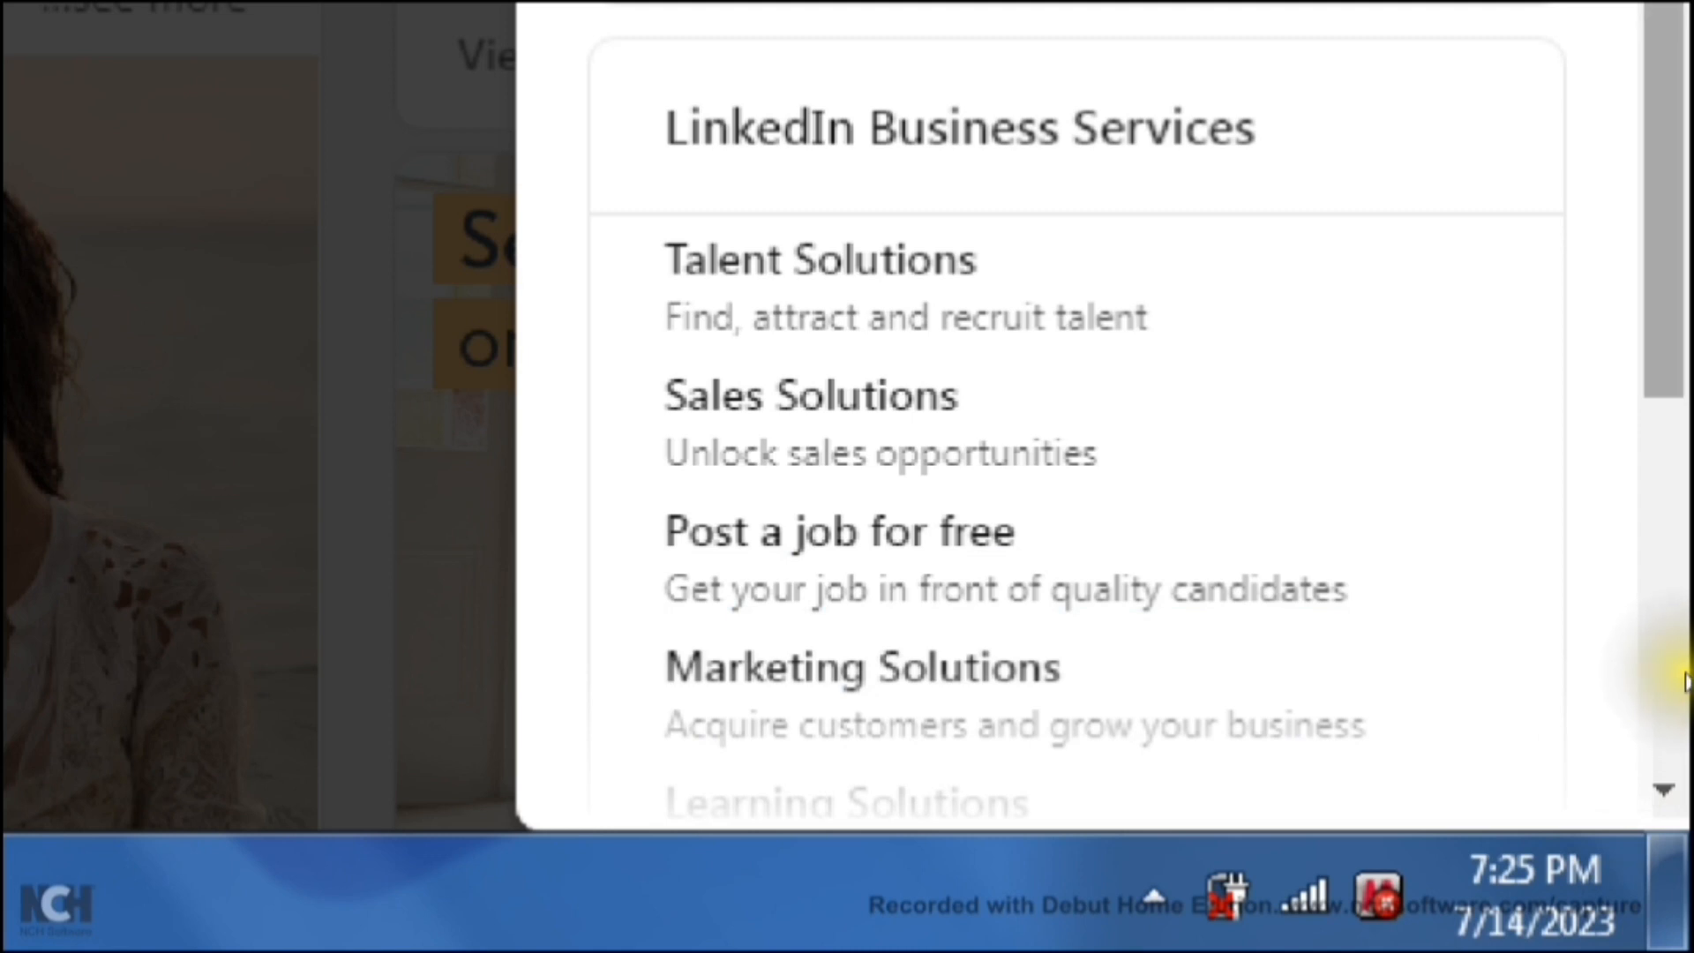
scroll(1681, 697, down, 1)
scroll(1686, 706, down, 2)
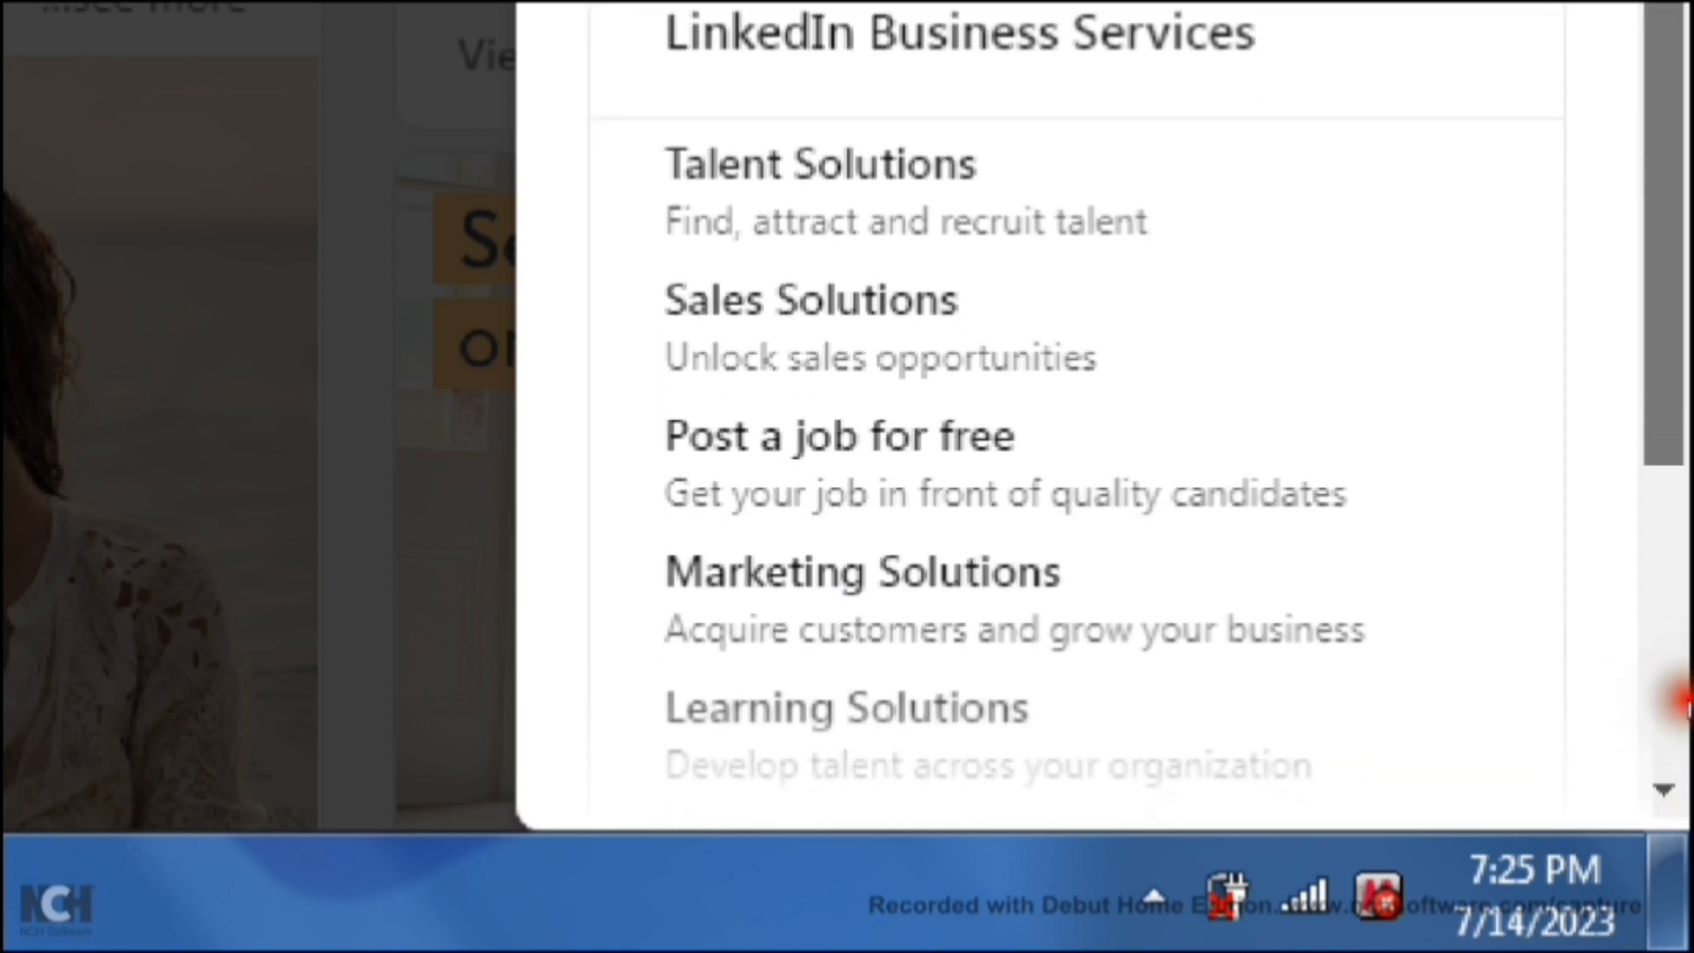
scroll(1685, 759, down, 3)
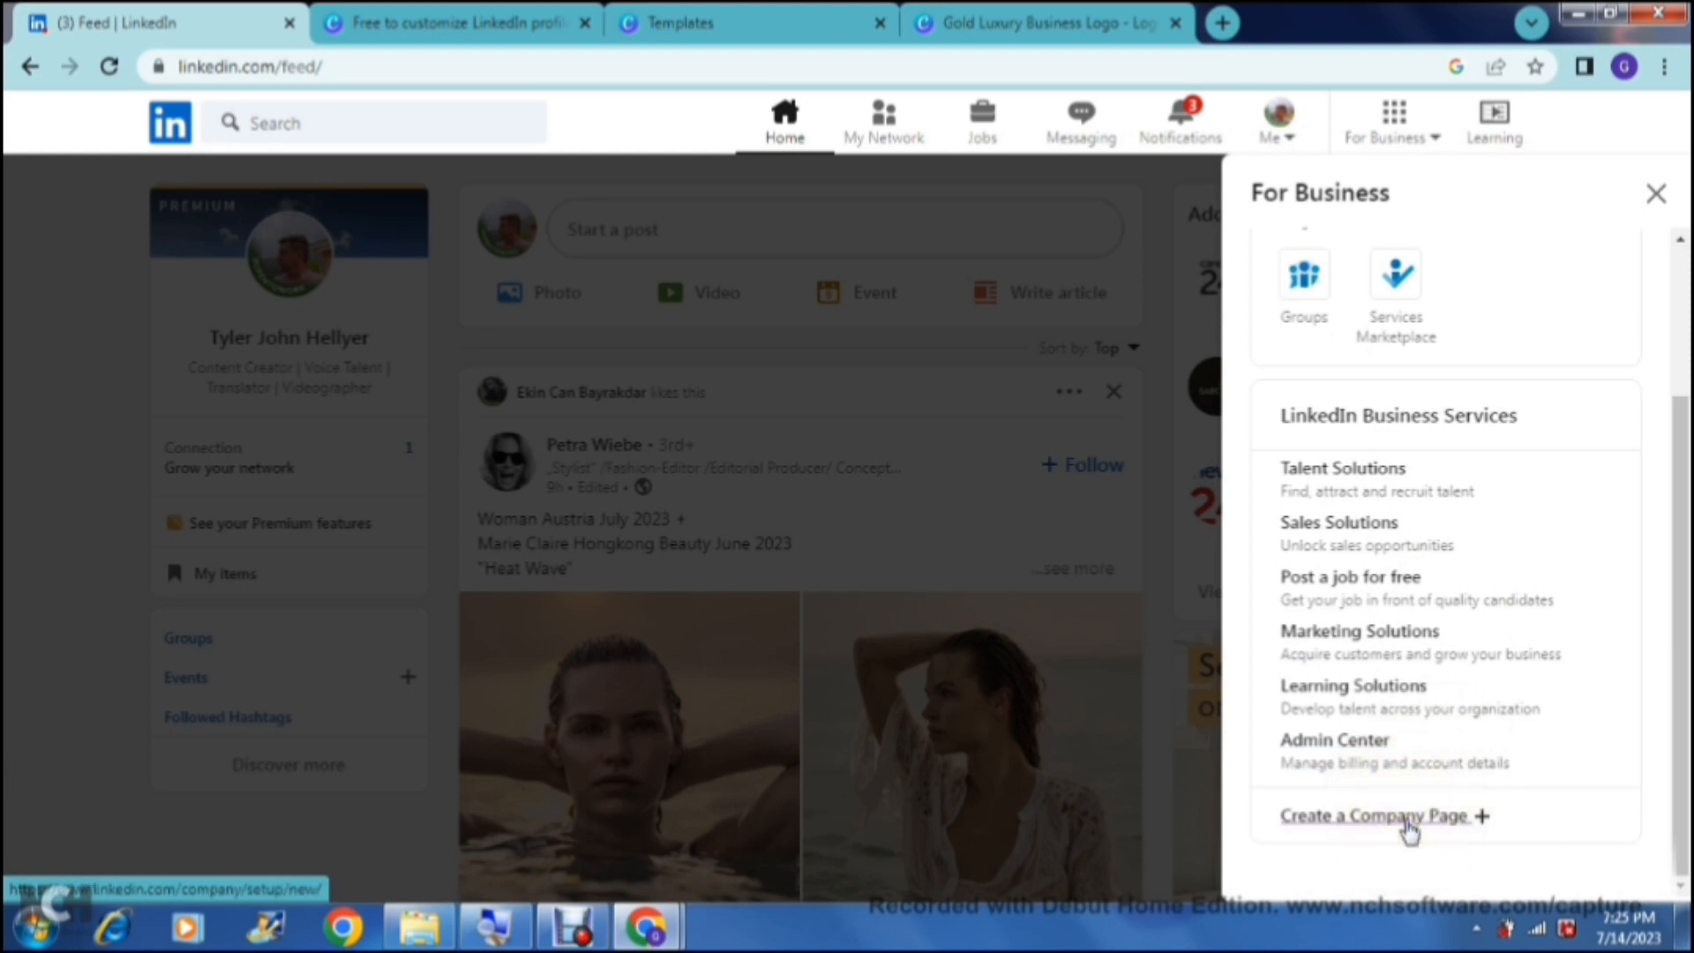
click(1408, 822)
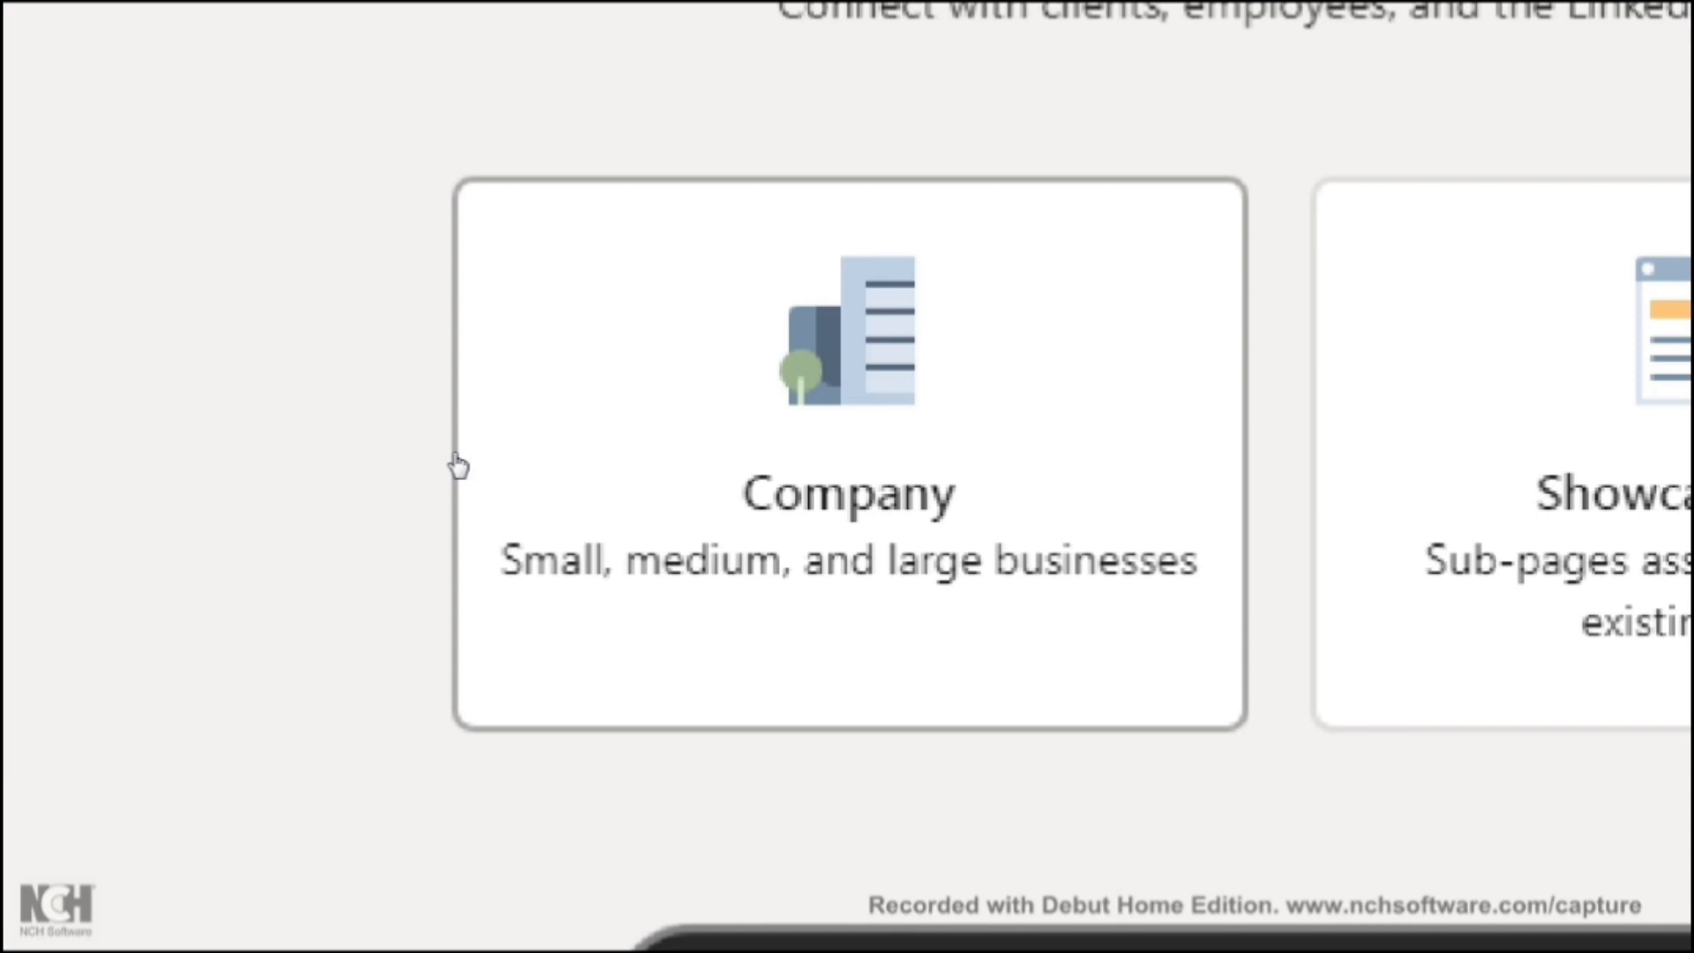
click(458, 465)
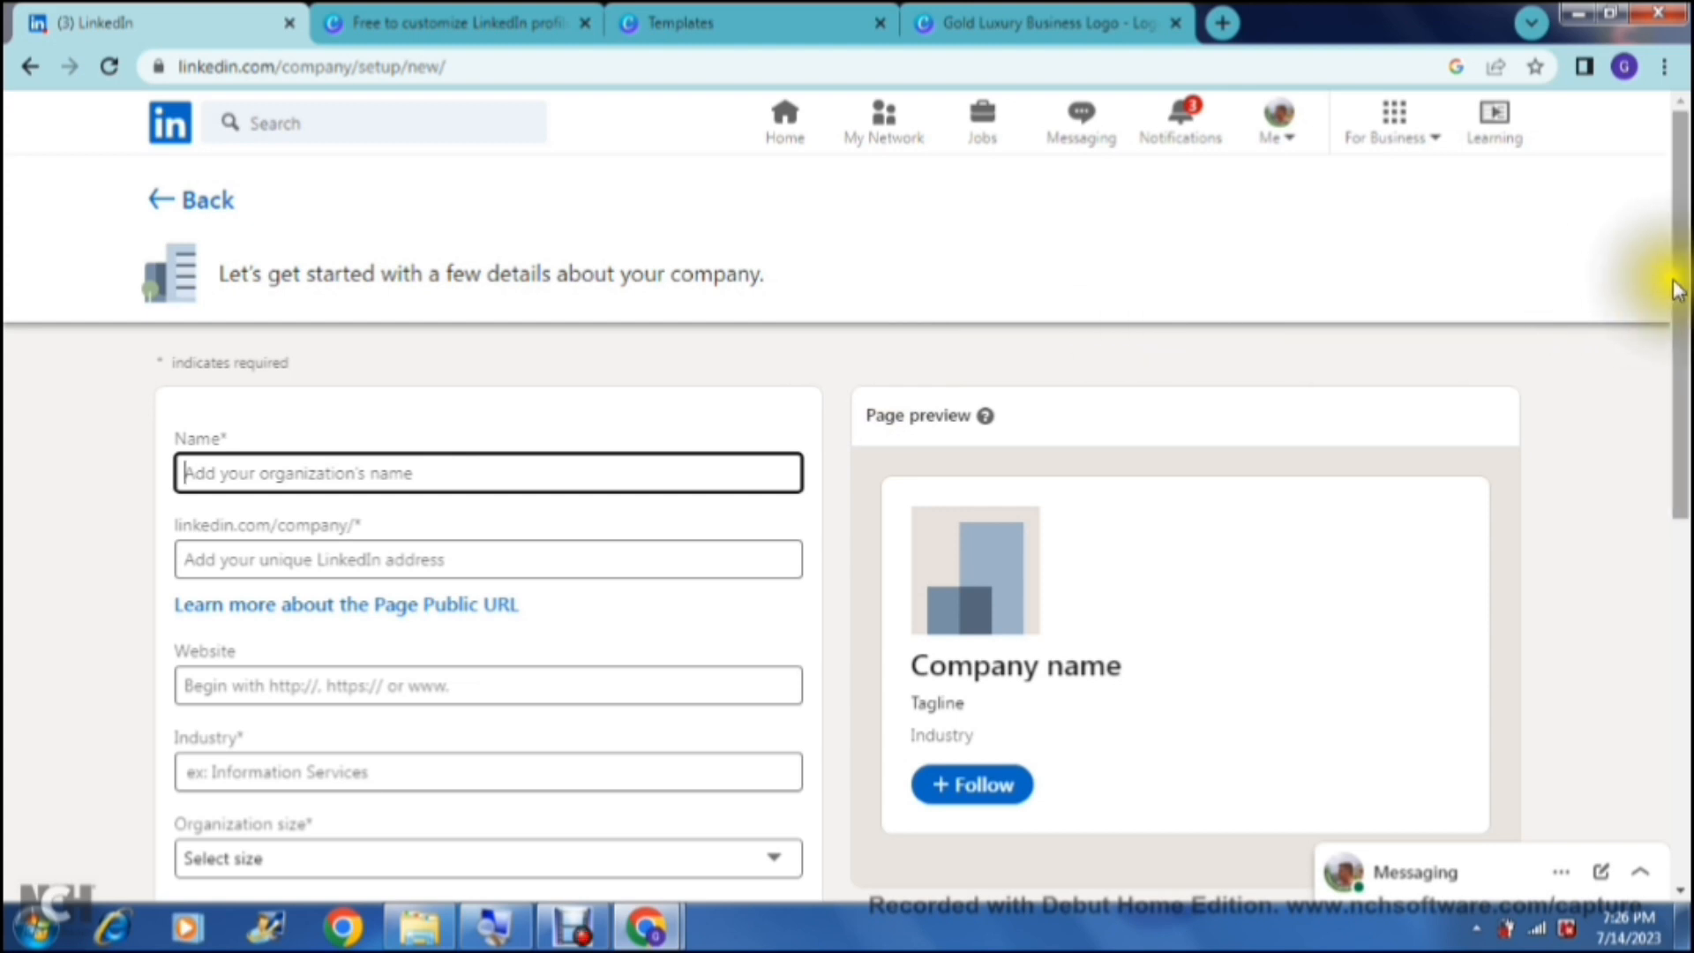
Enter "Bobs Door Knobs" as the organization's name in the company details form.
drag(1677, 291, 1679, 378)
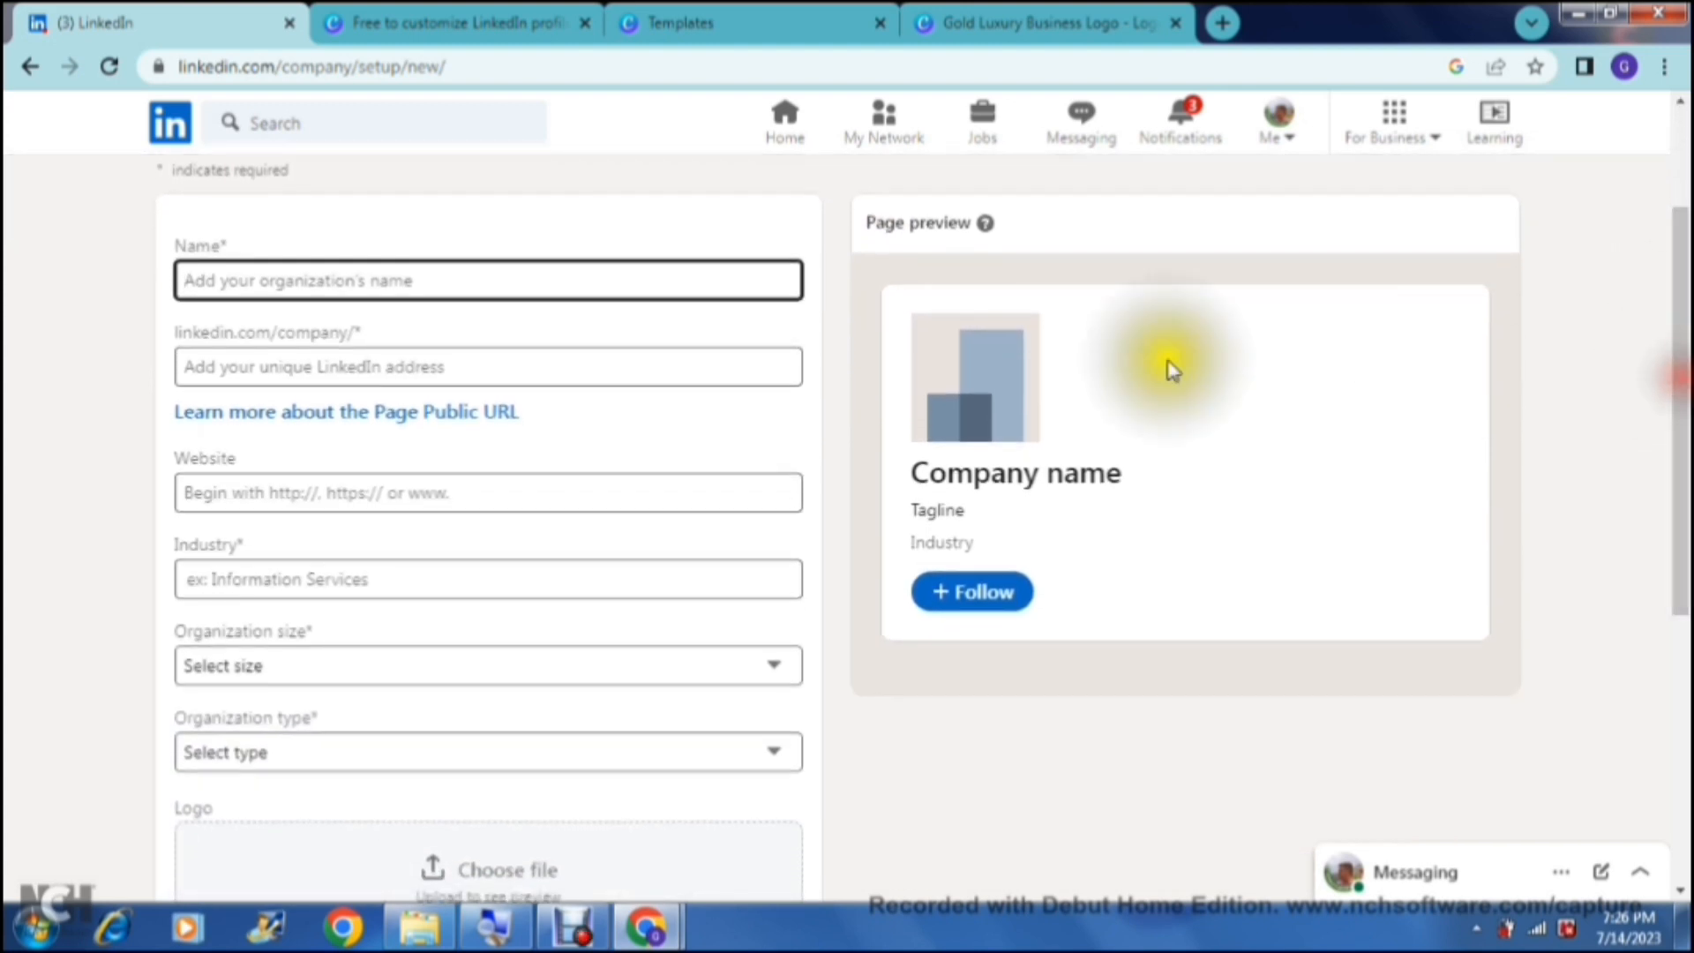
click(390, 283)
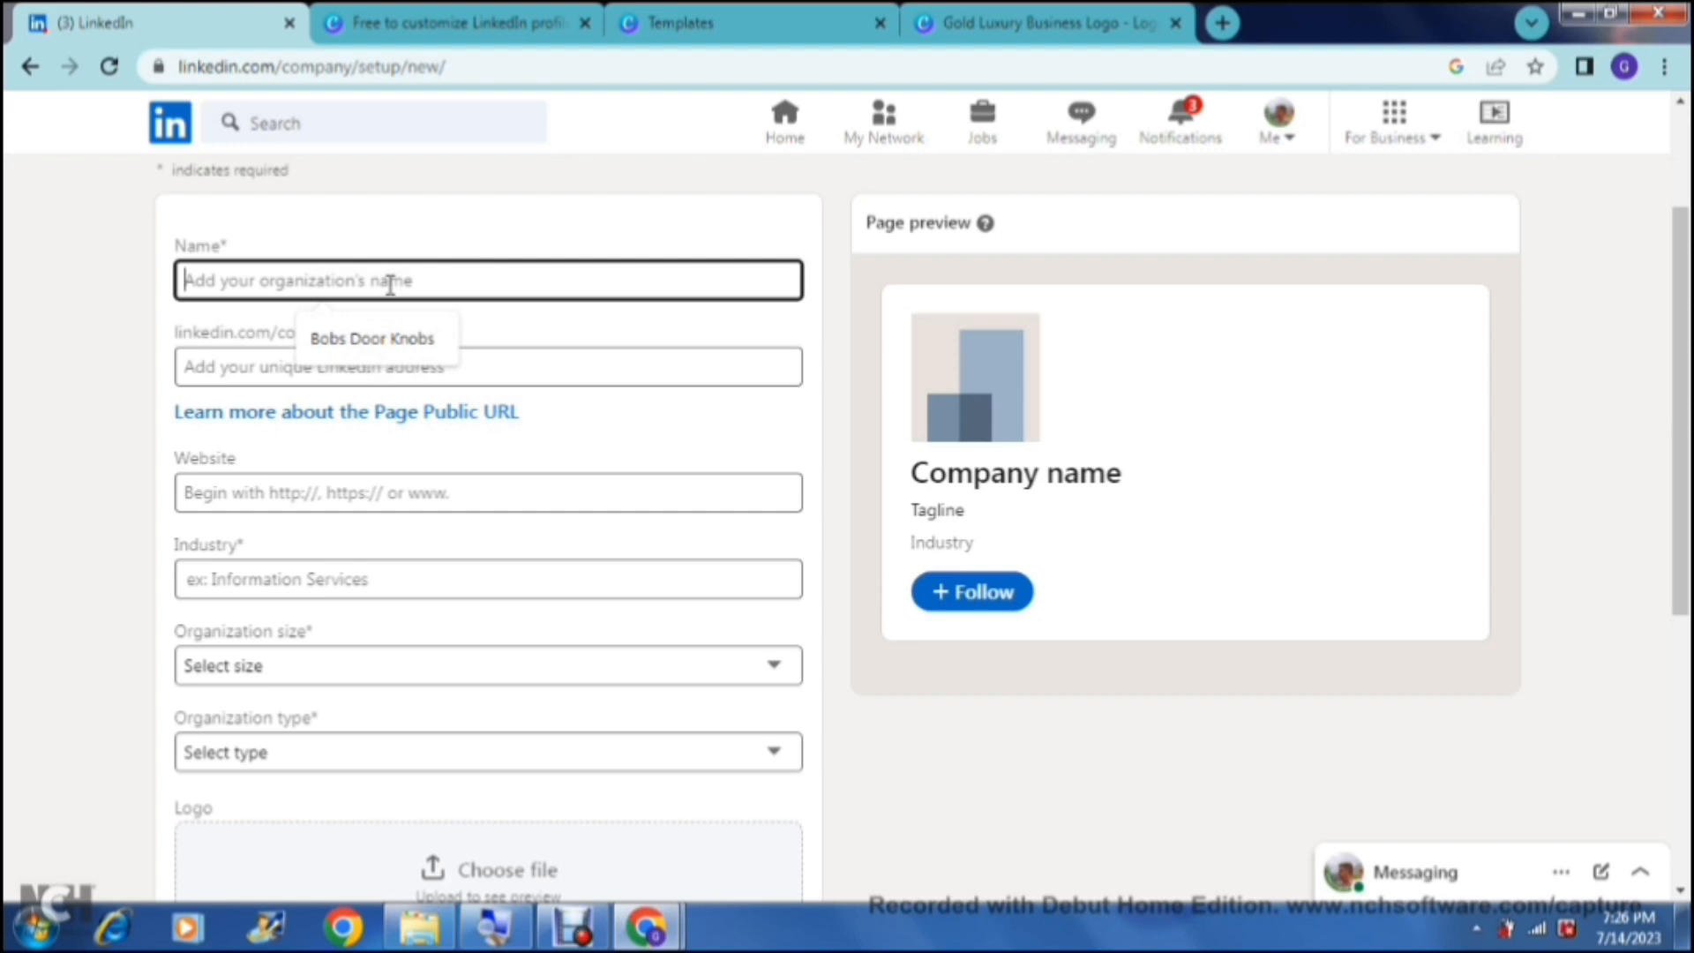
click(381, 337)
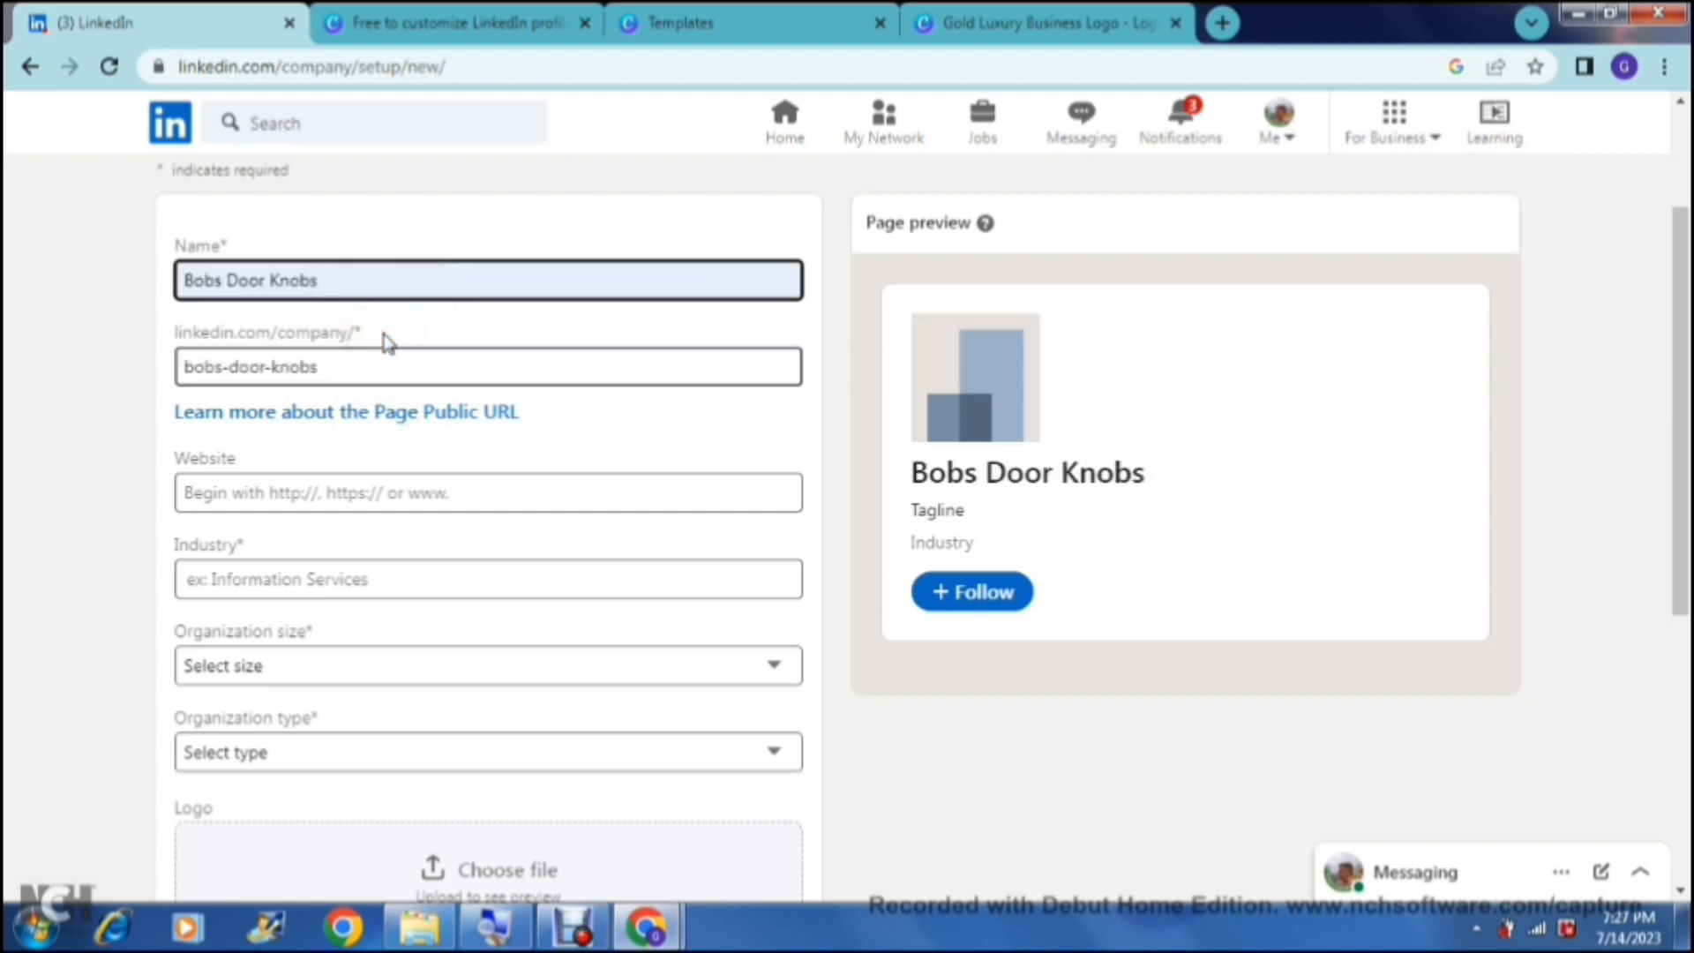
click(238, 378)
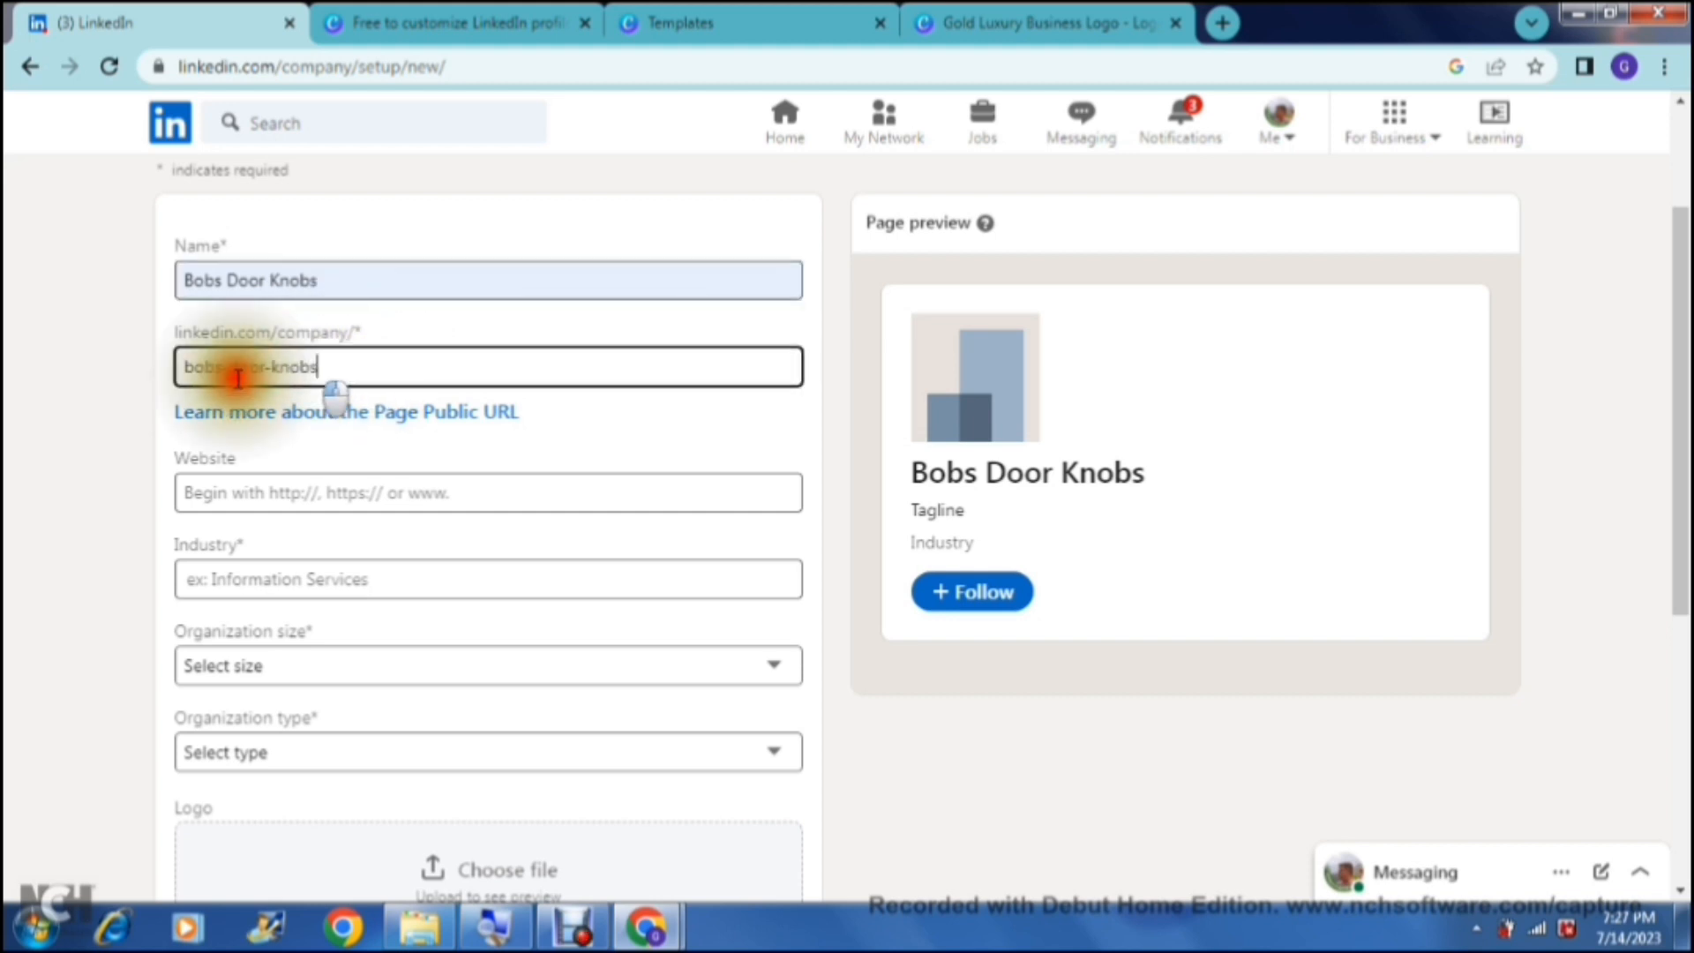
triple_click(238, 378)
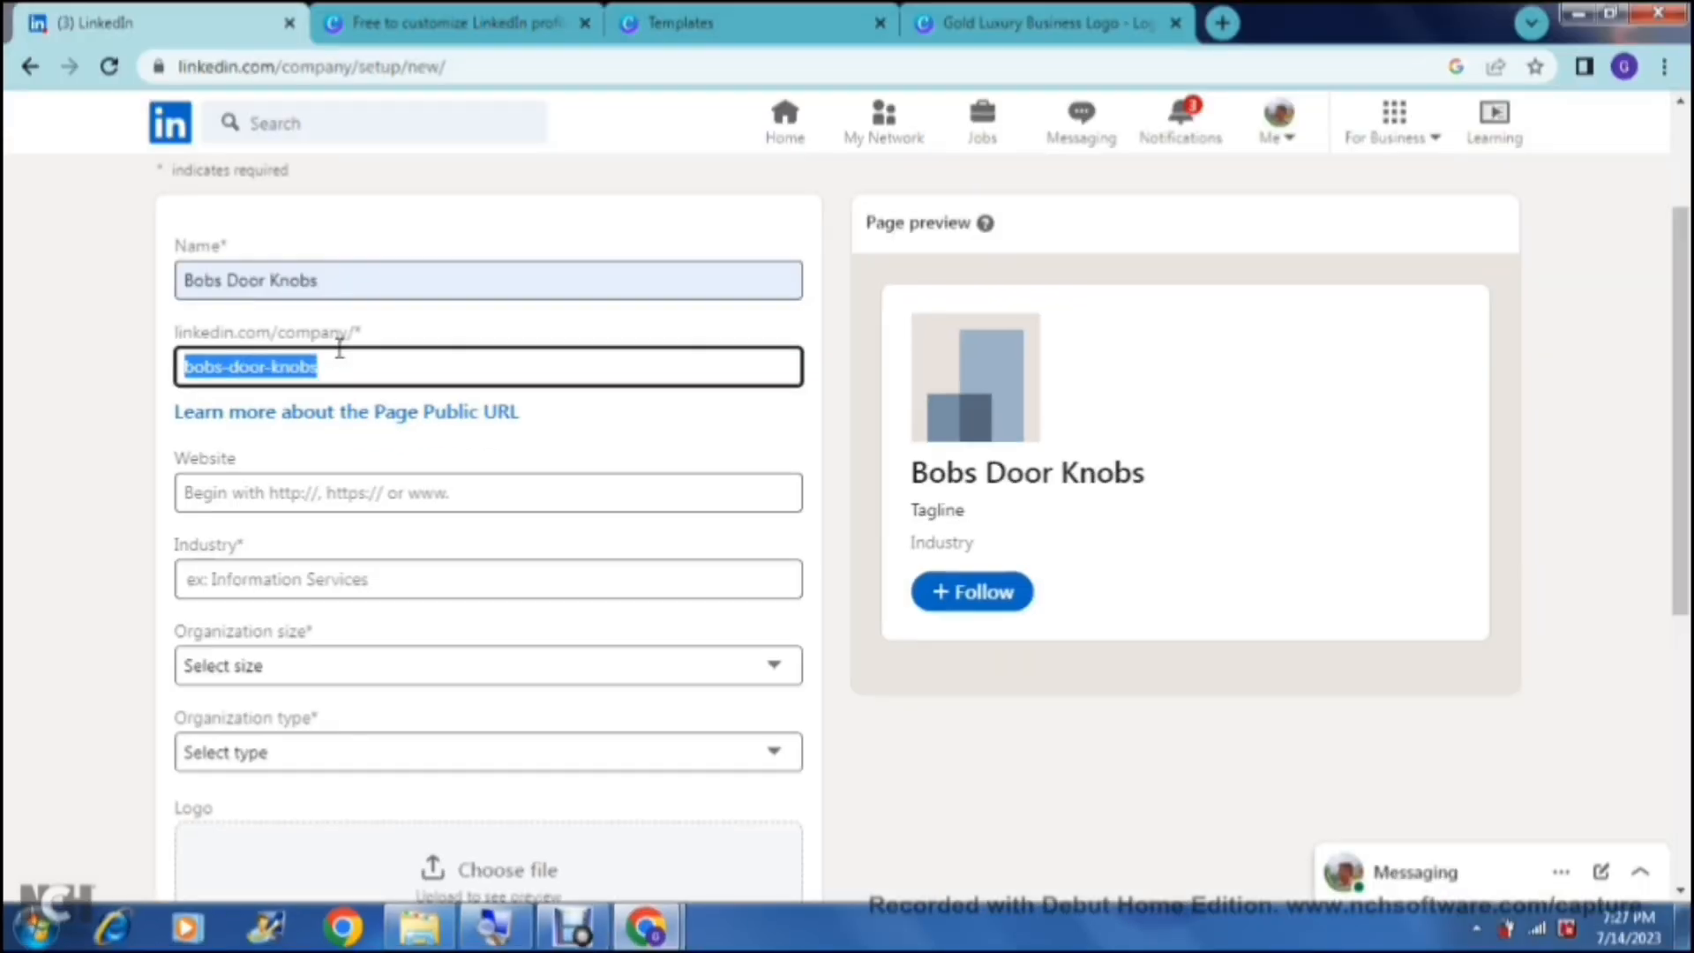
click(301, 490)
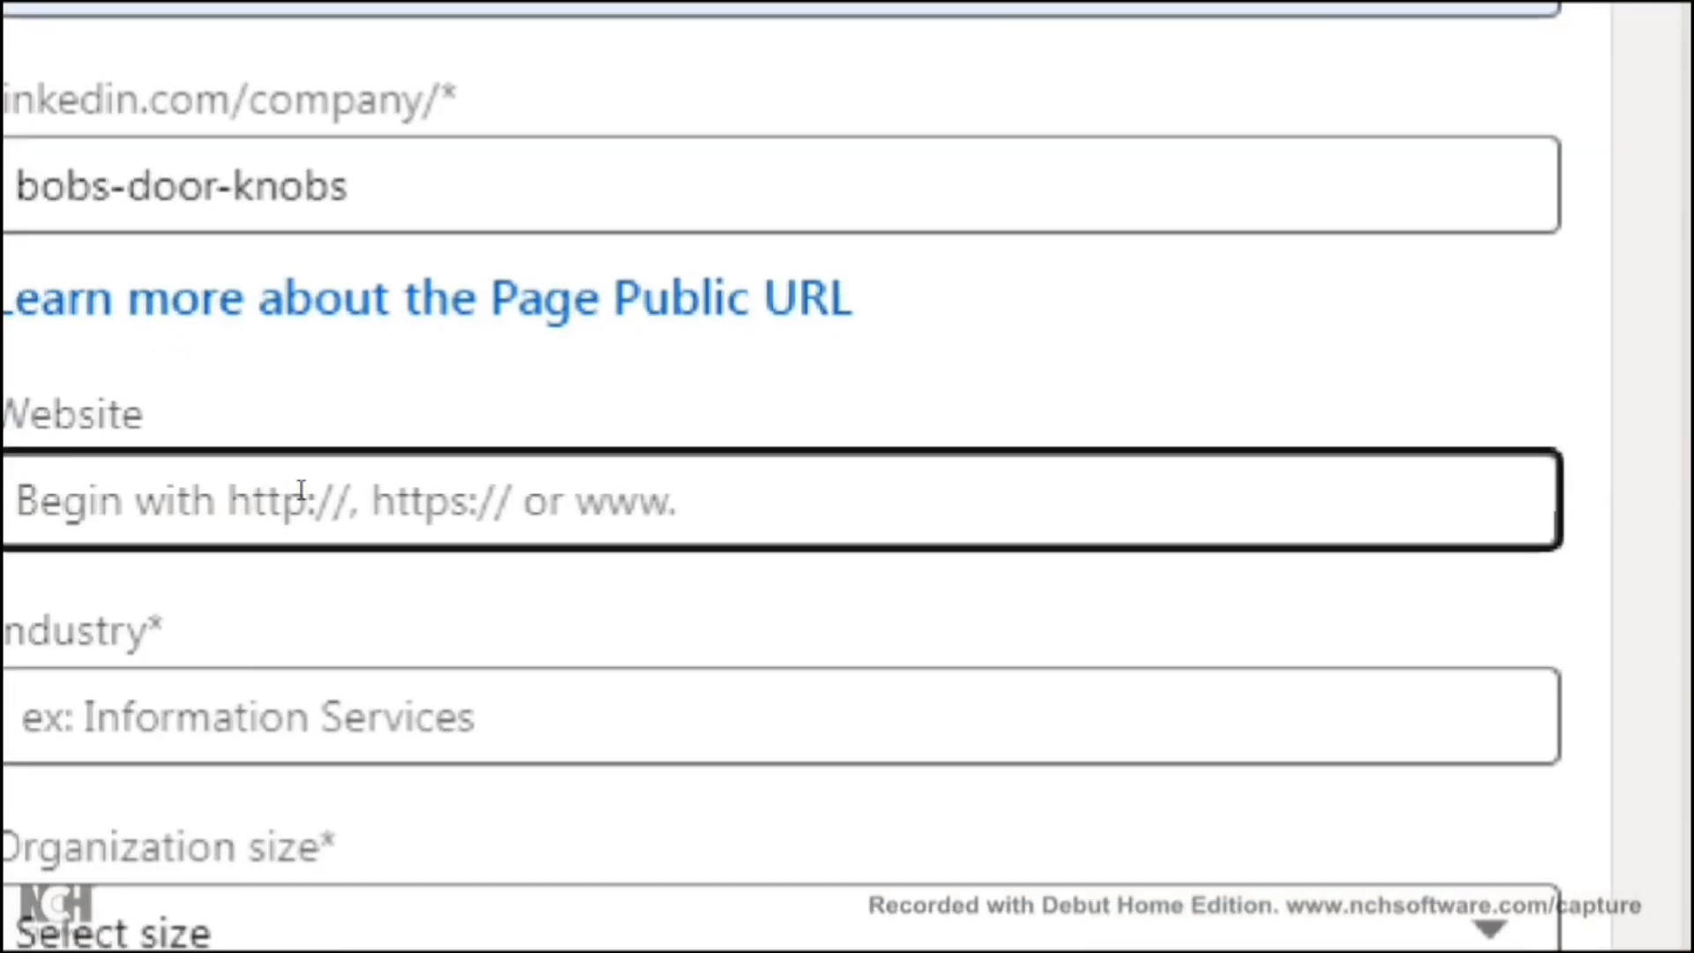
click(182, 492)
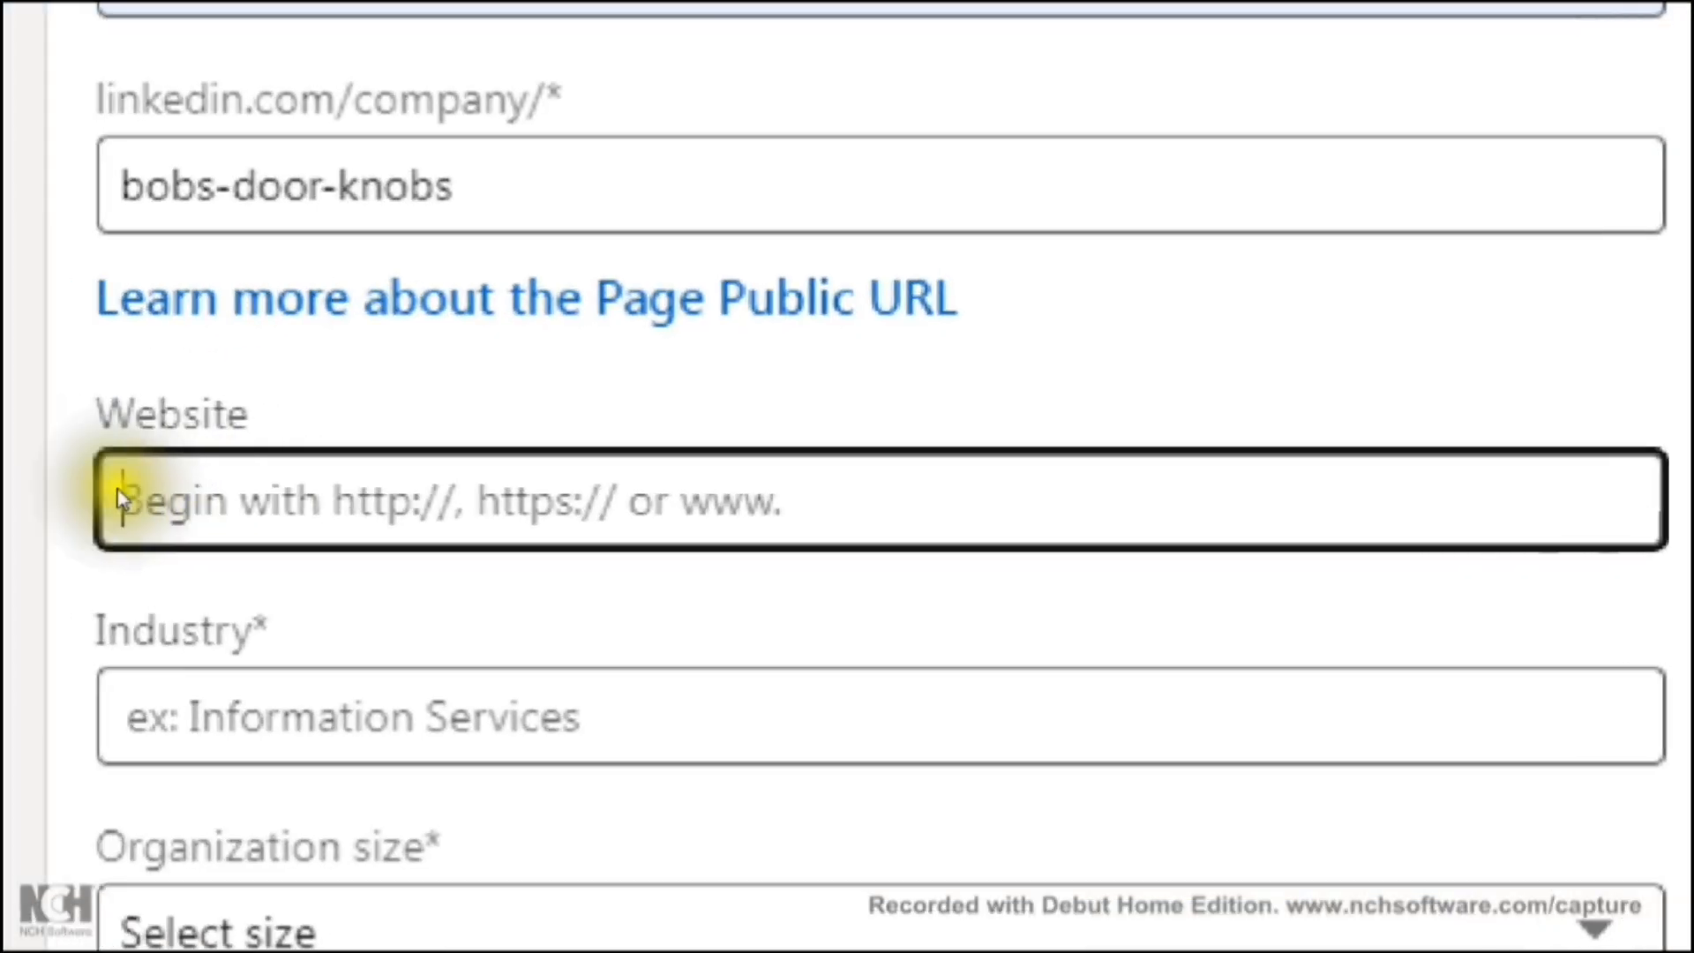
click(225, 494)
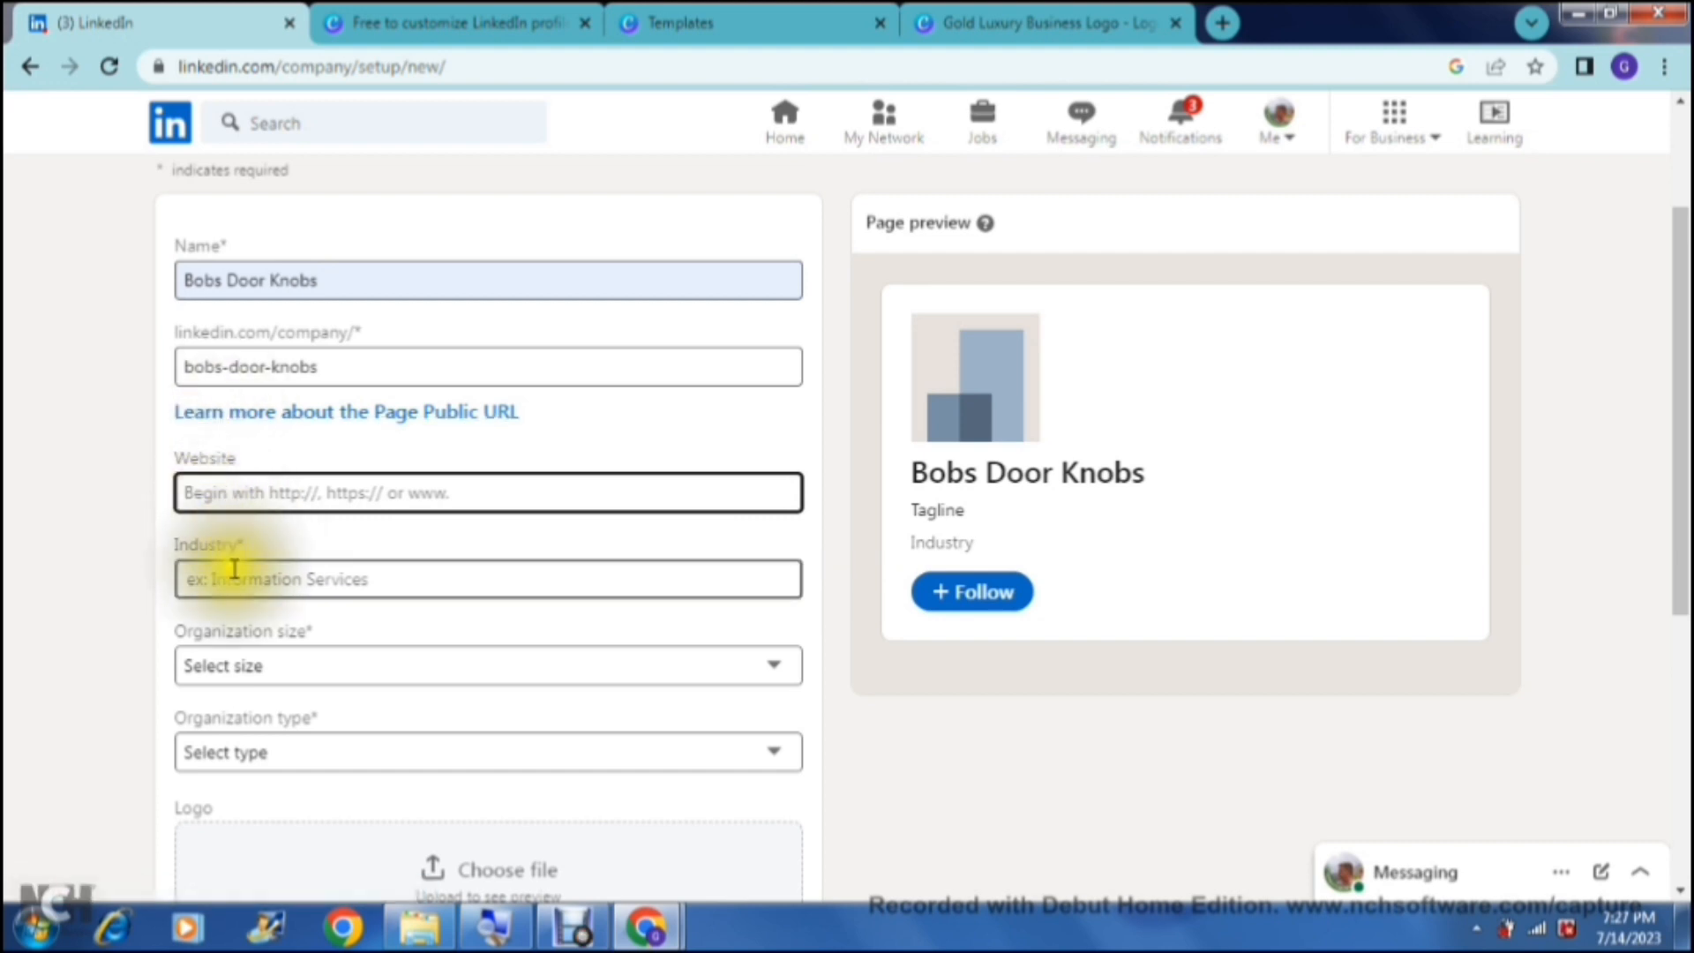
Set the industry to Commercial and Service Industry Machinery Manufacturing and the organization size to 11–50 employees.
click(235, 579)
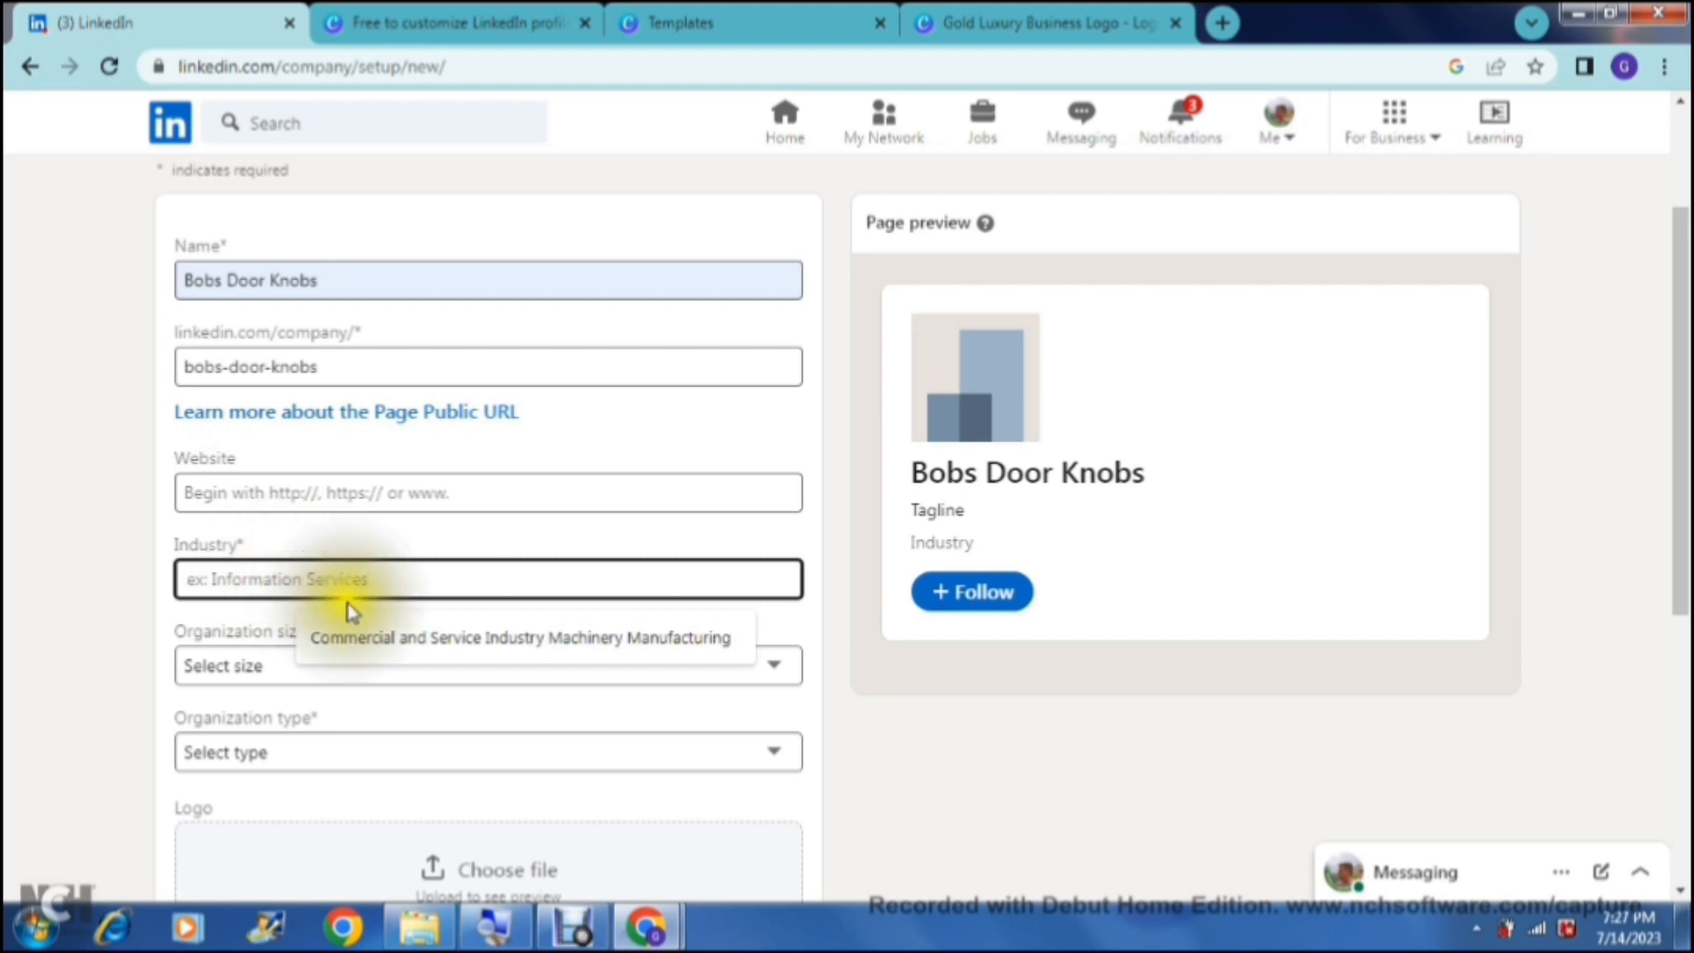
click(378, 635)
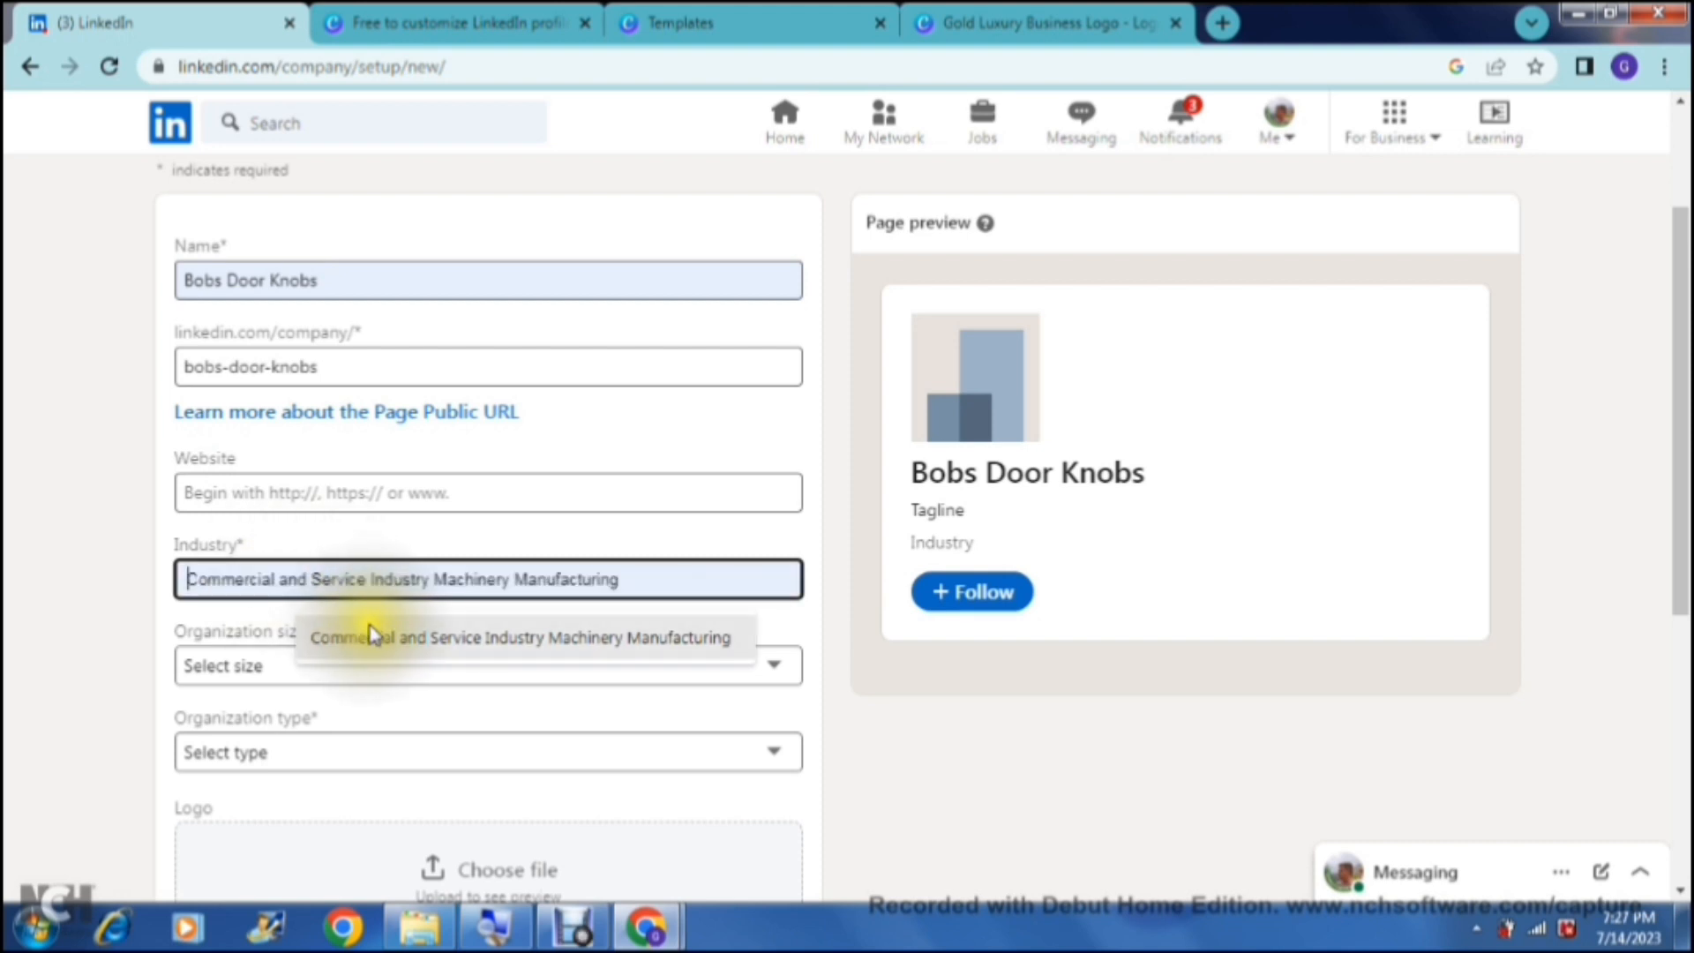
click(417, 644)
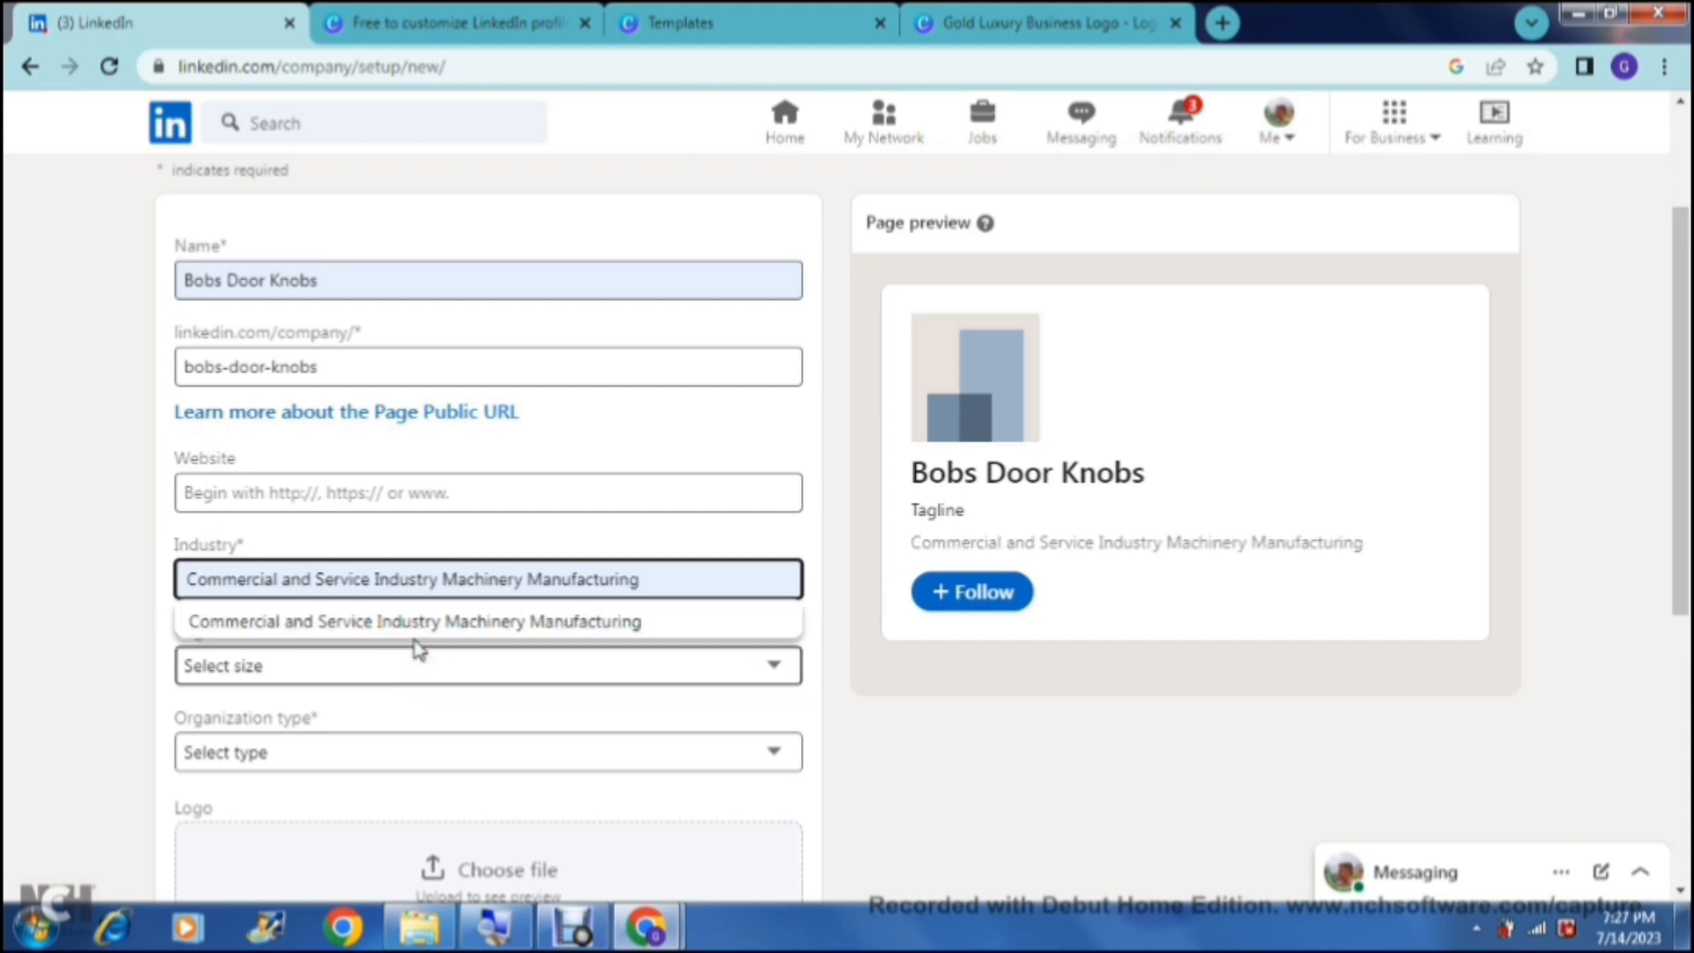
click(83, 621)
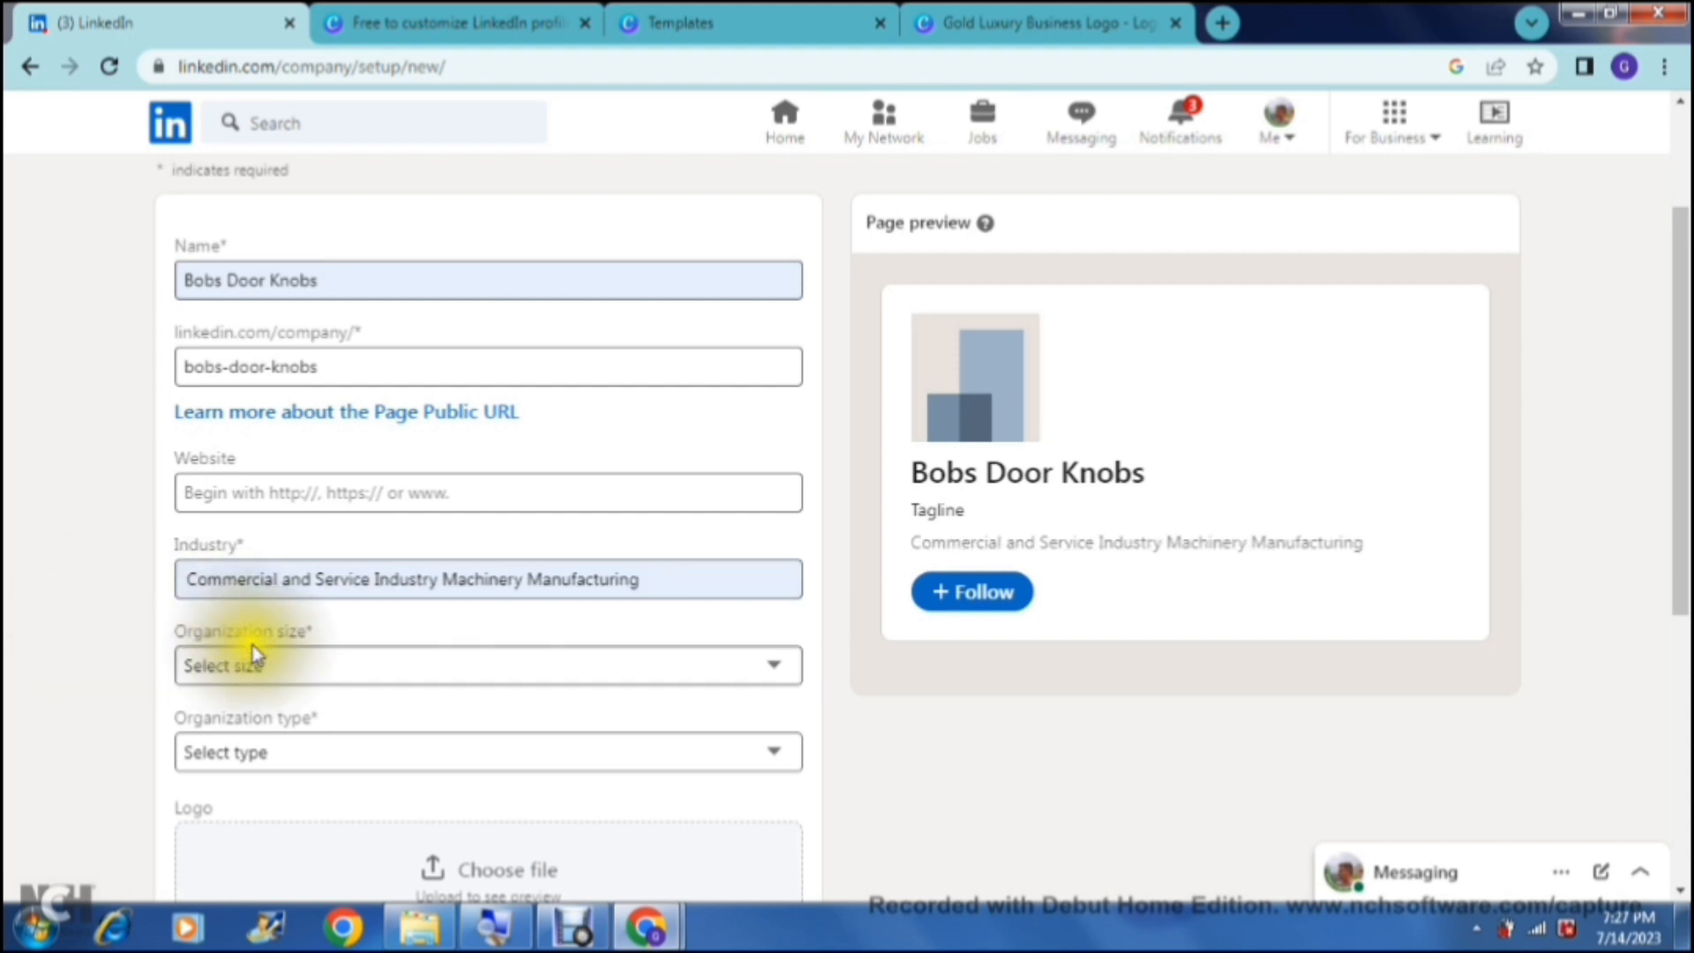
click(289, 672)
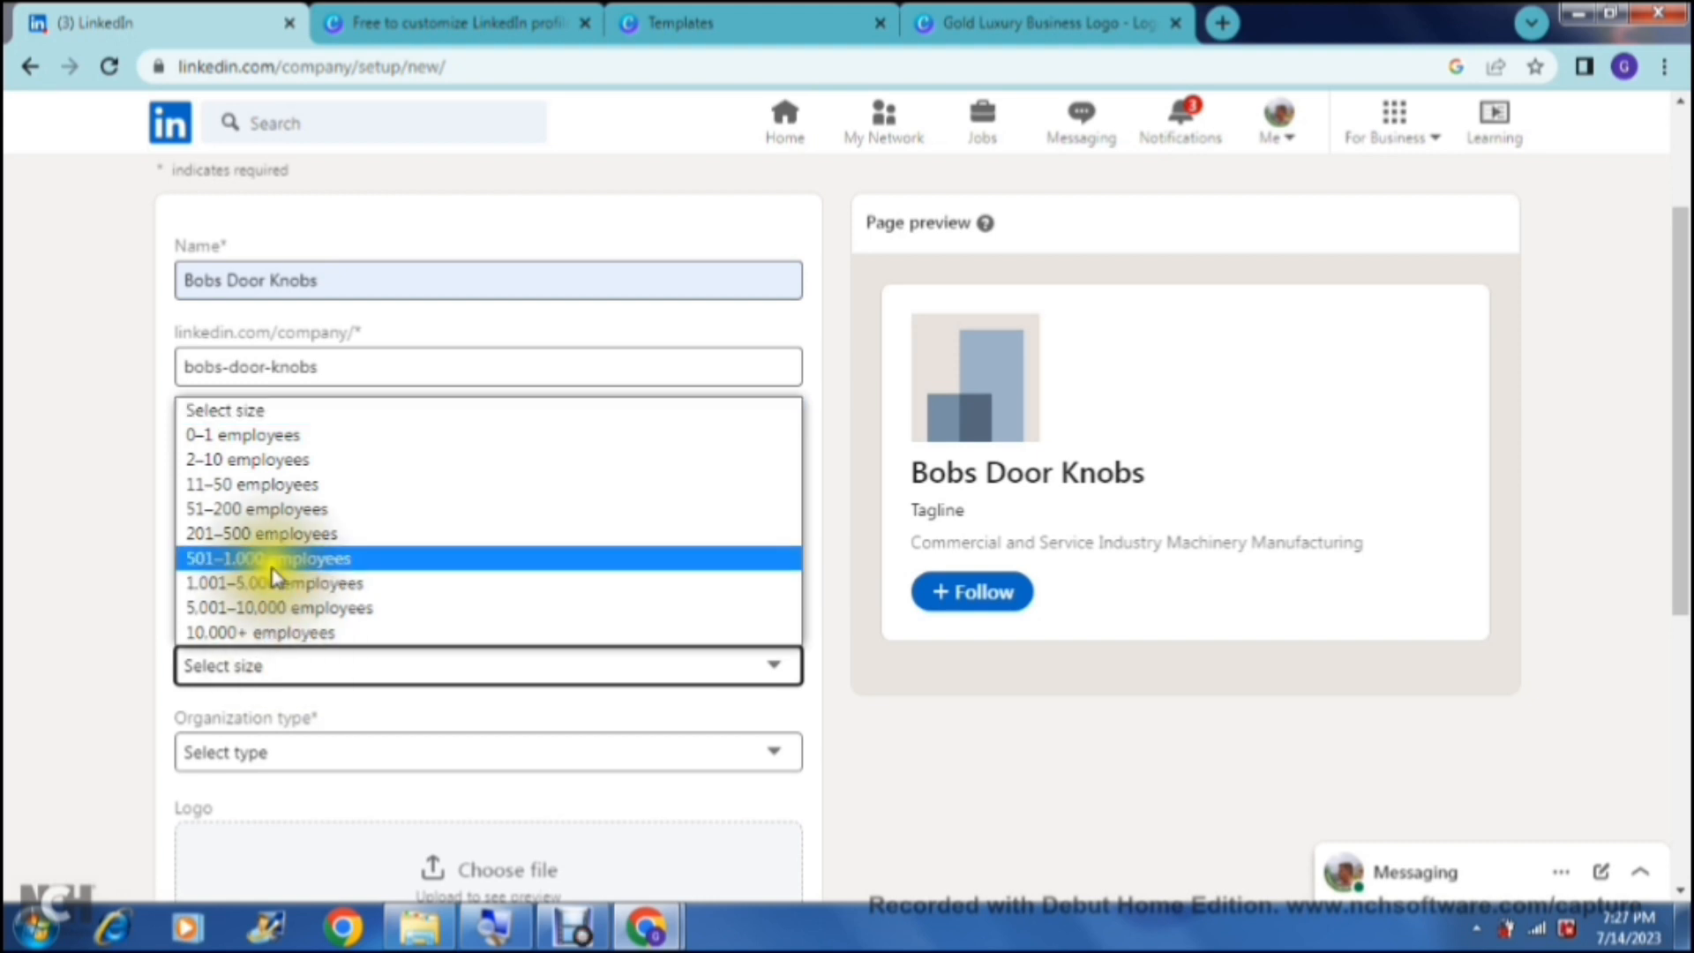
click(302, 487)
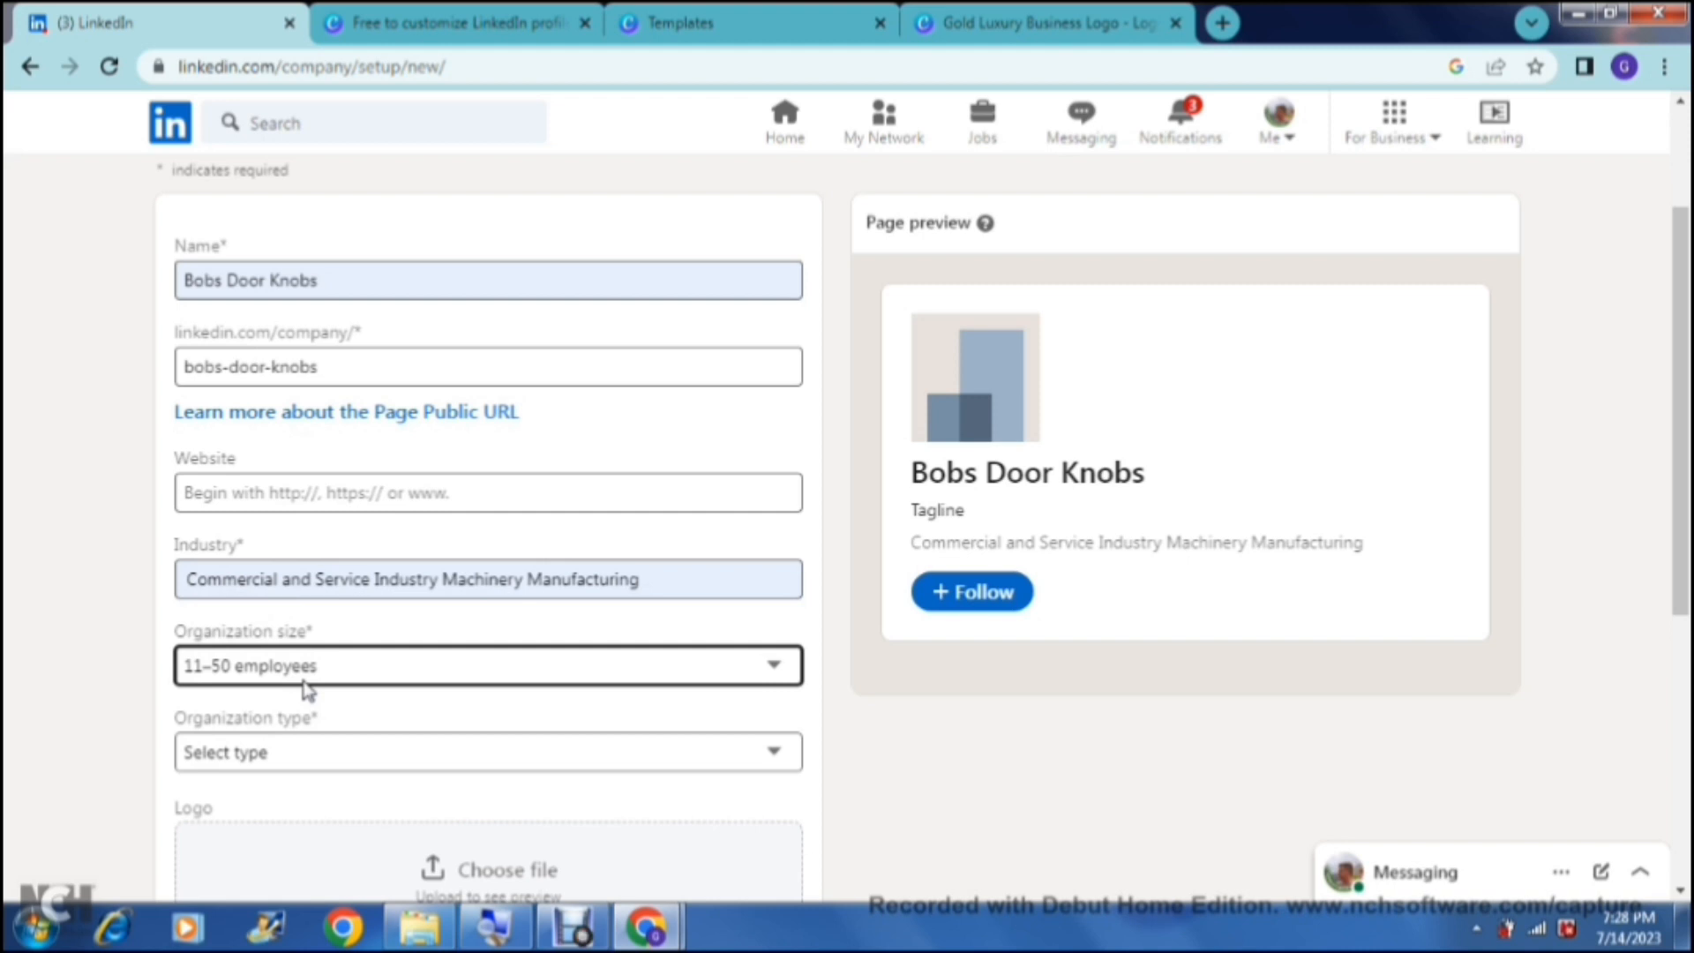
click(102, 680)
Set the organization type to Public company.
scroll(102, 679, down, 3)
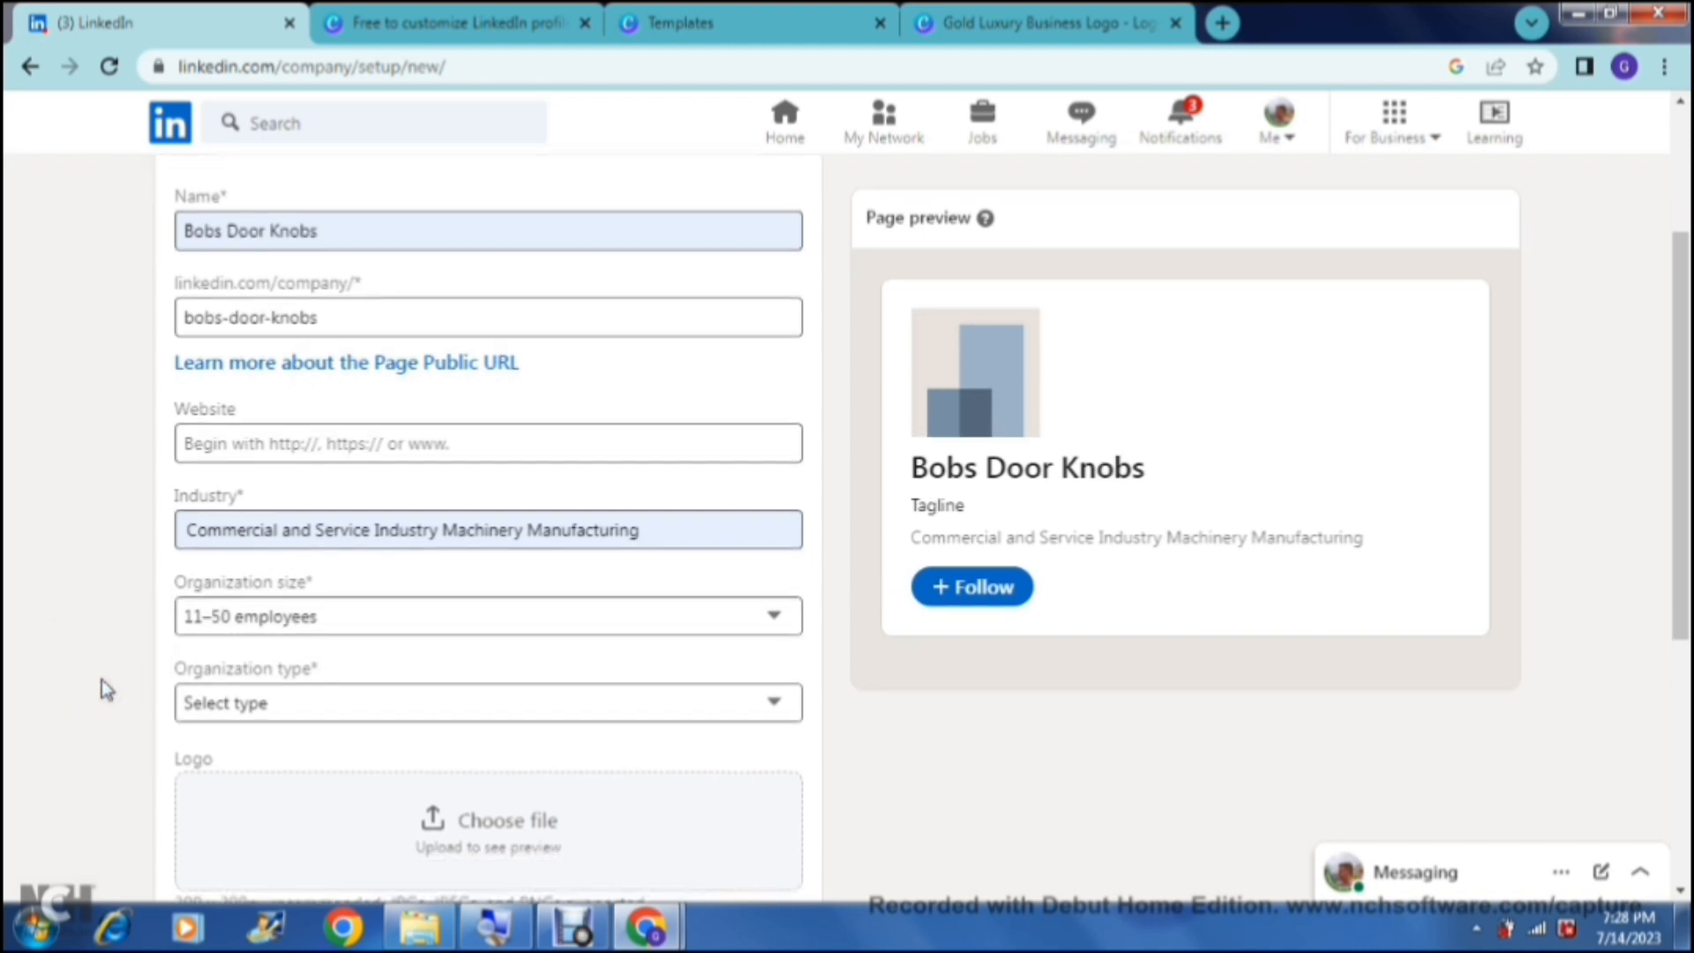
scroll(103, 680, down, 2)
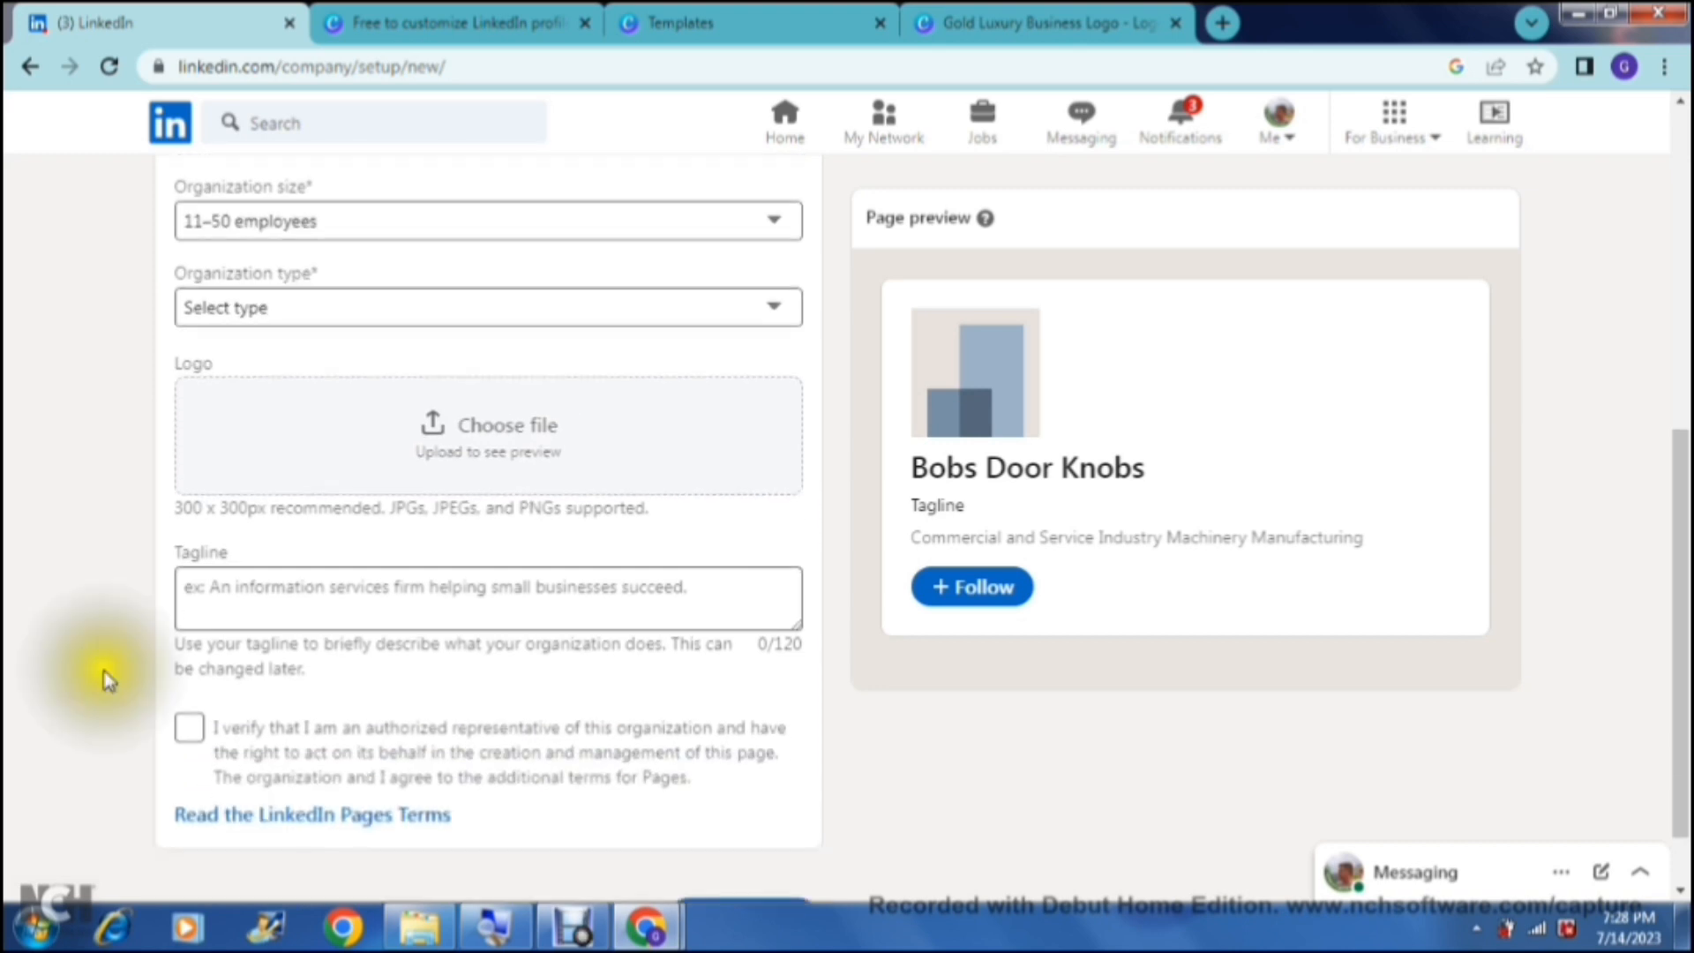
click(295, 322)
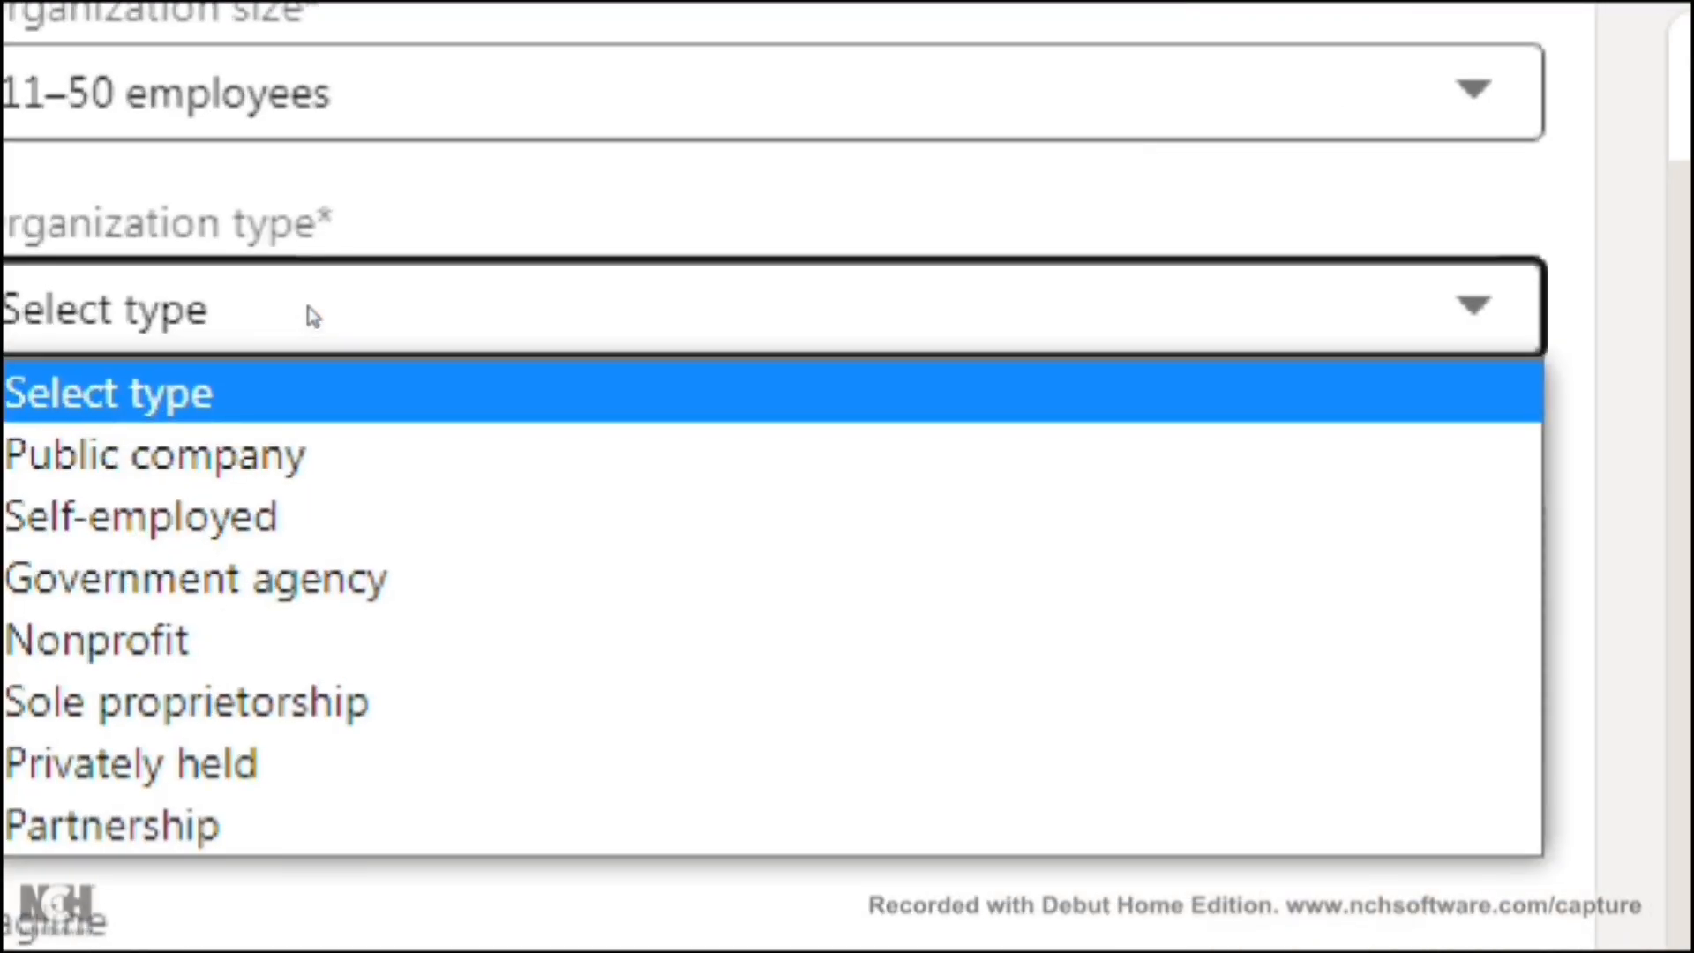
key(Down)
key(Down)
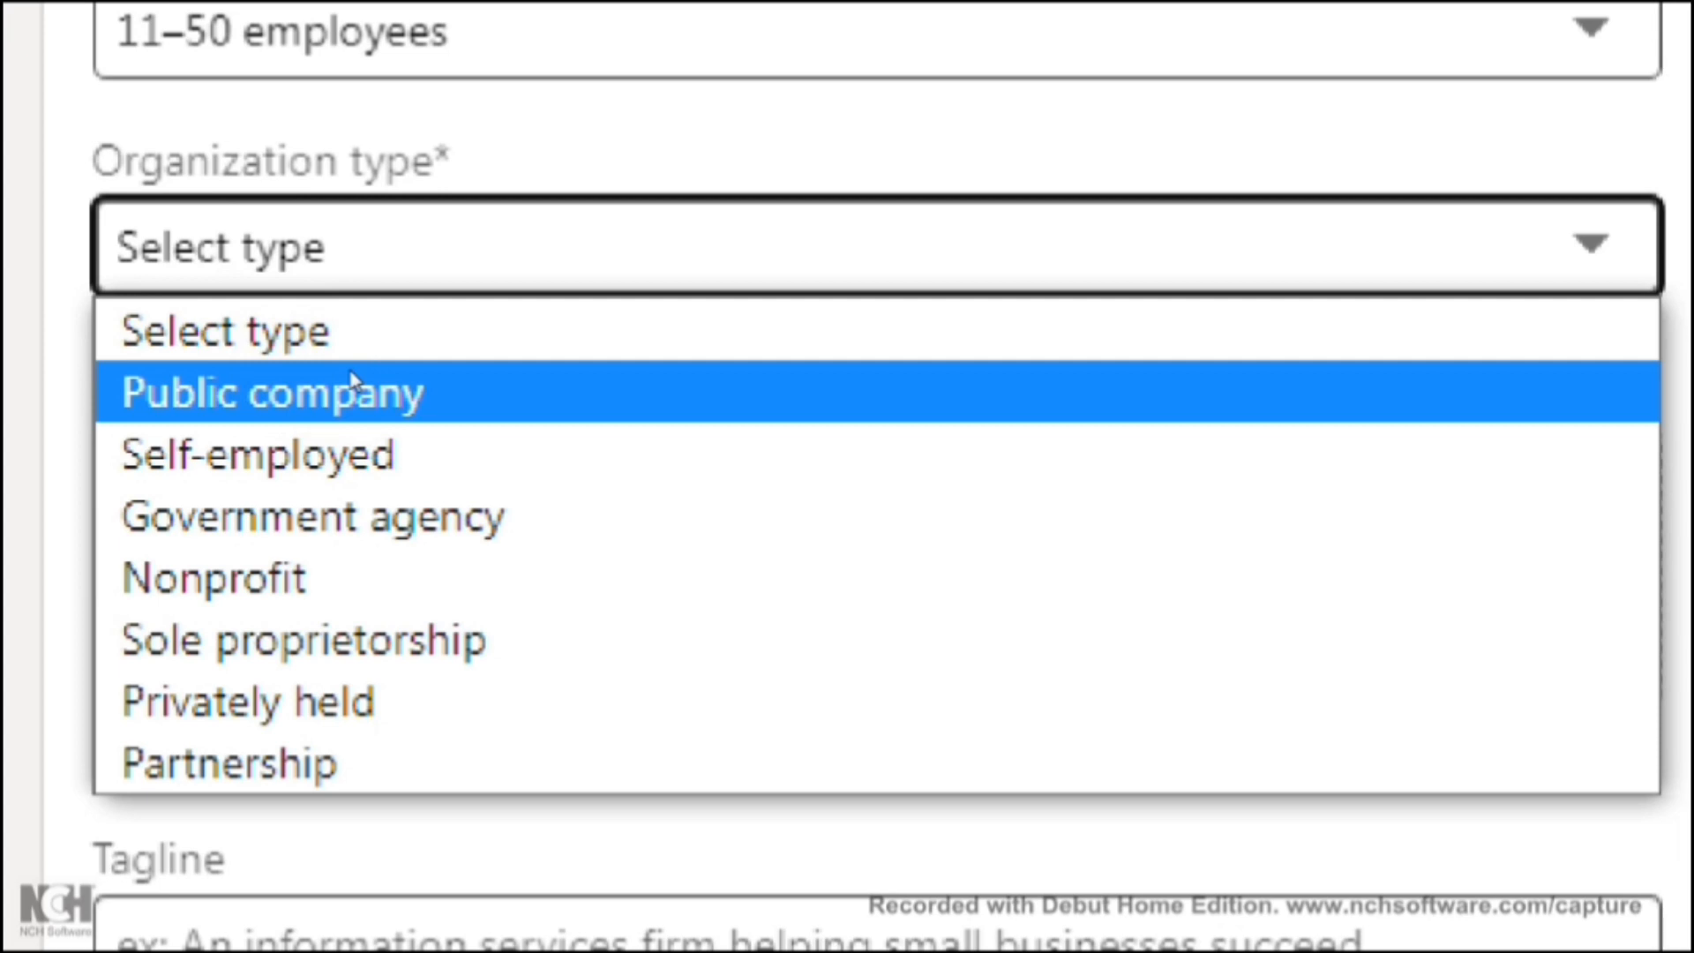
key(Down)
key(Down)
key(Down)
key(Down)
key(Down)
key(Down)
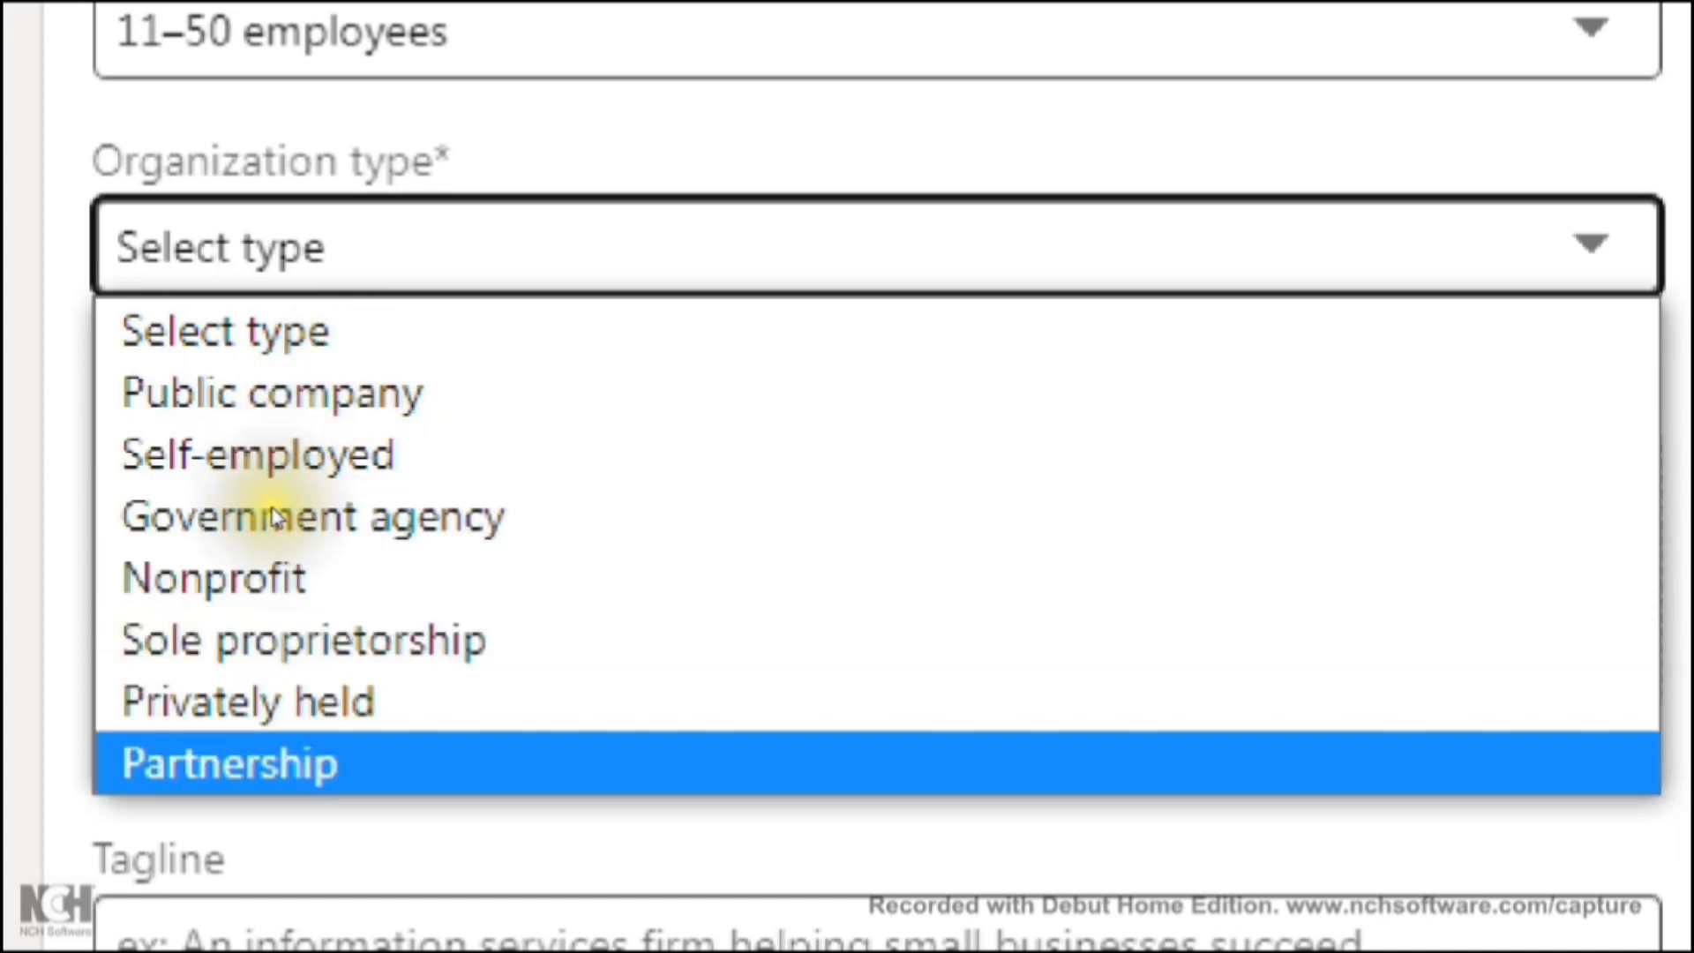
key(Up)
key(Up)
key(Up)
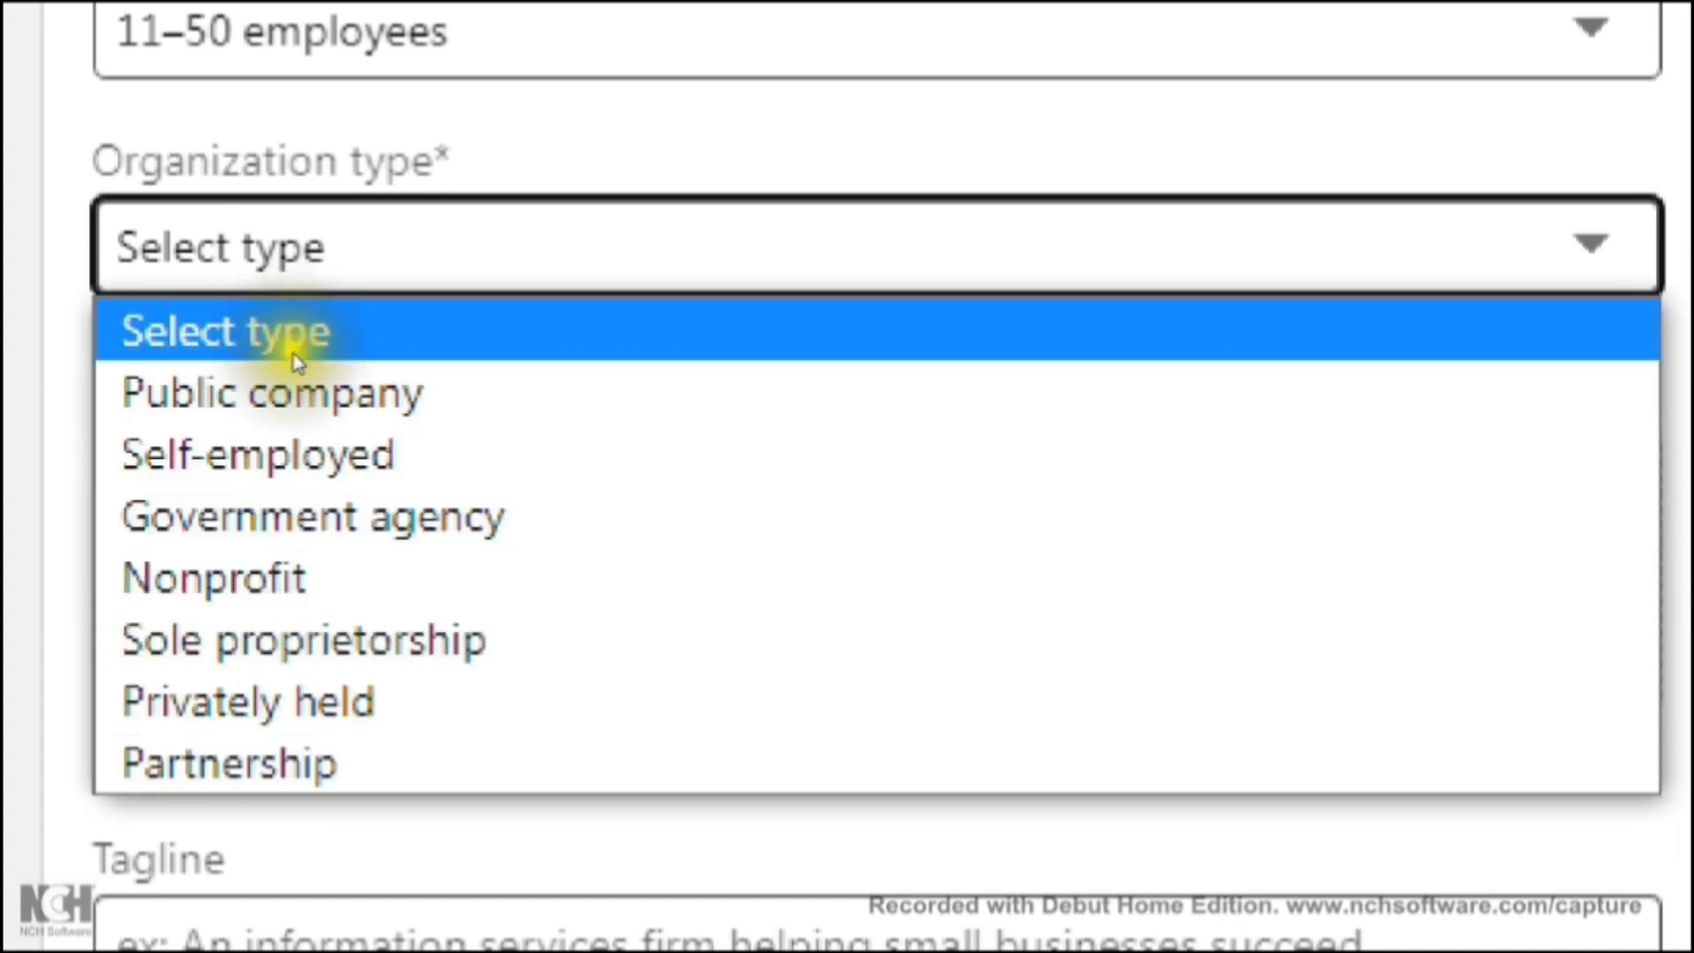
click(291, 340)
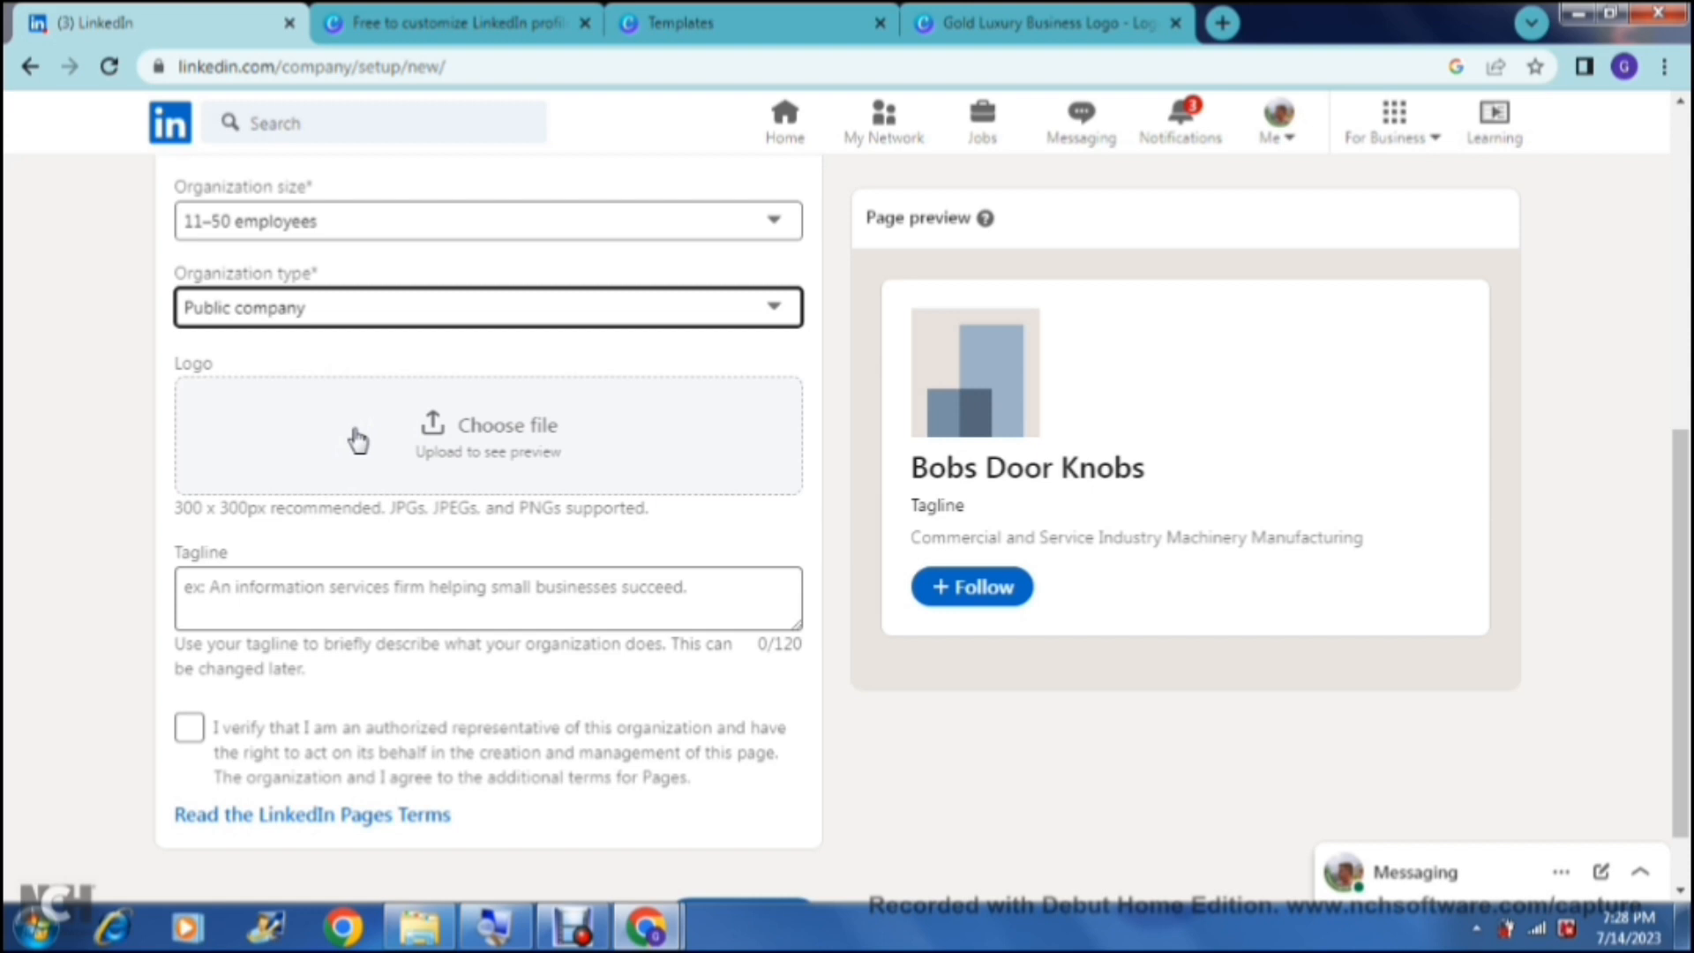
Switch from the LinkedIn logo upload to Canva's home page and search its templates for "linkedin prof".
click(358, 440)
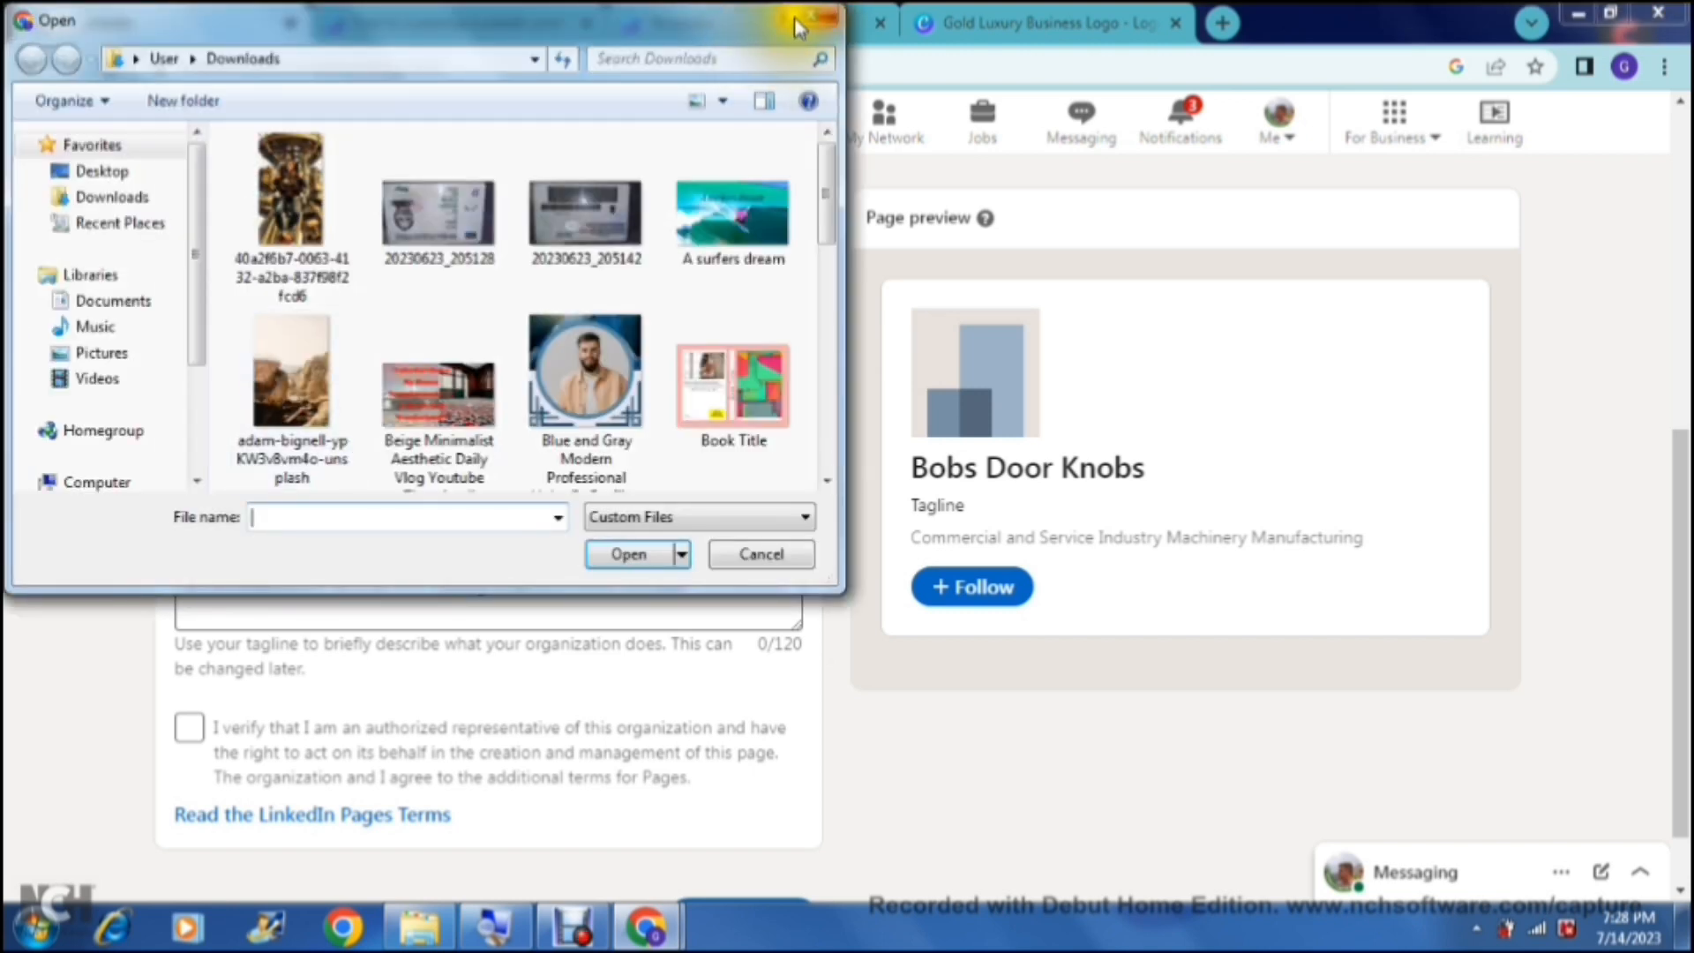
click(799, 18)
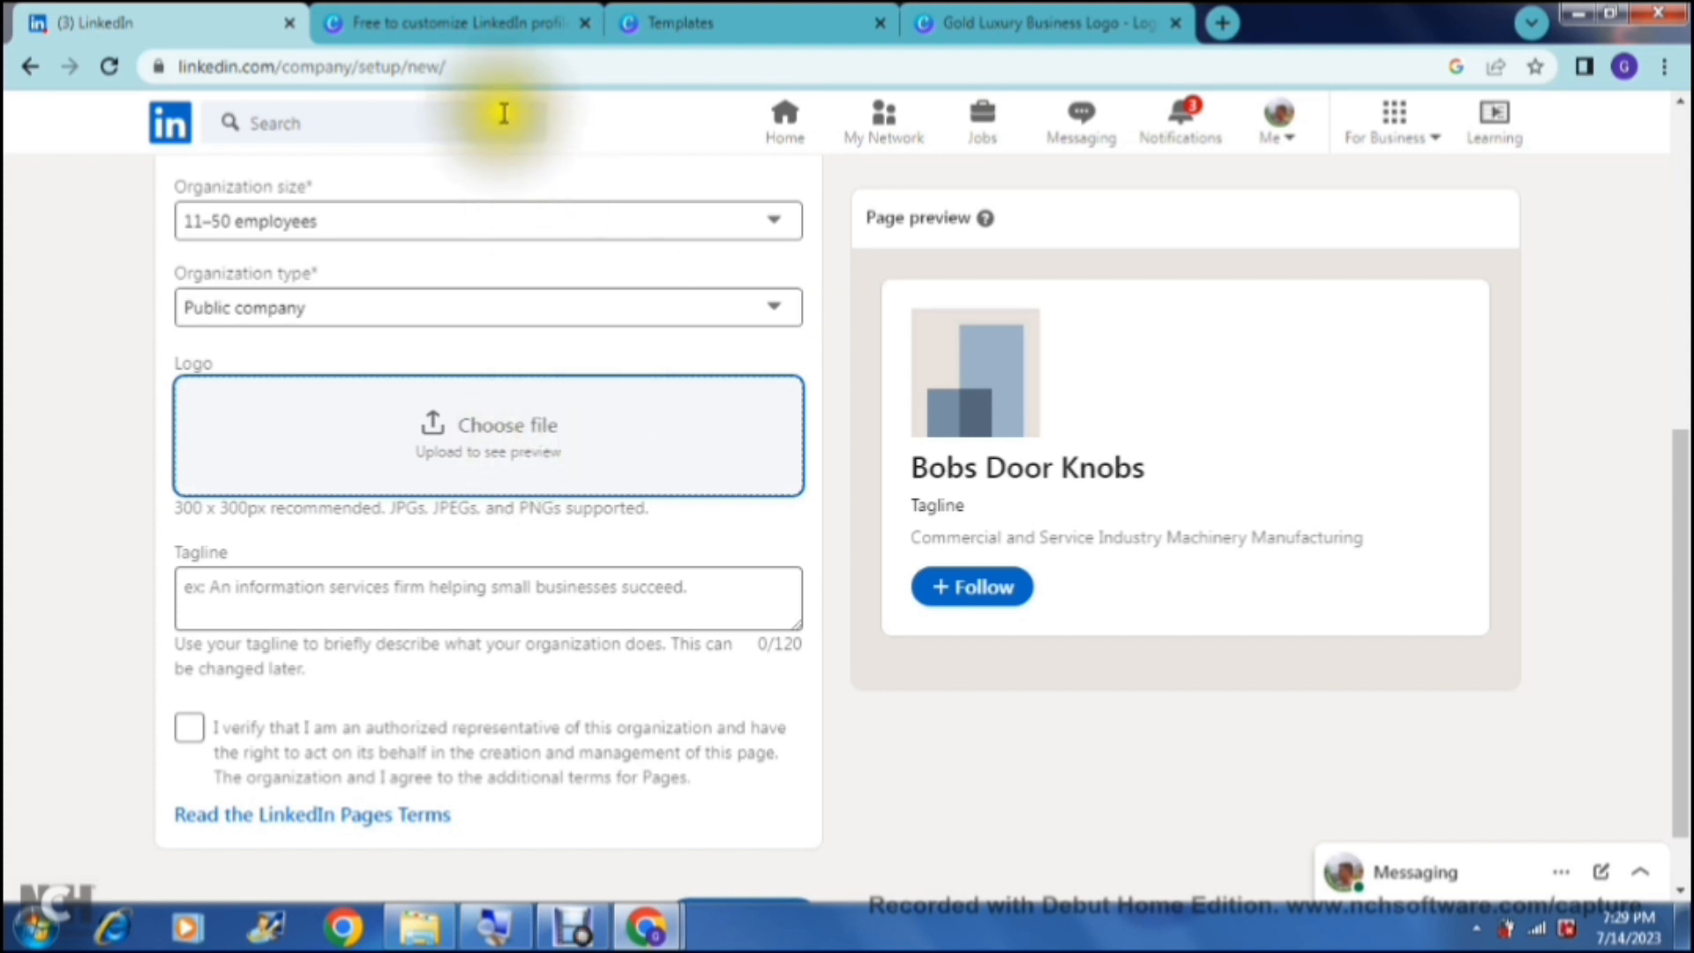
click(484, 26)
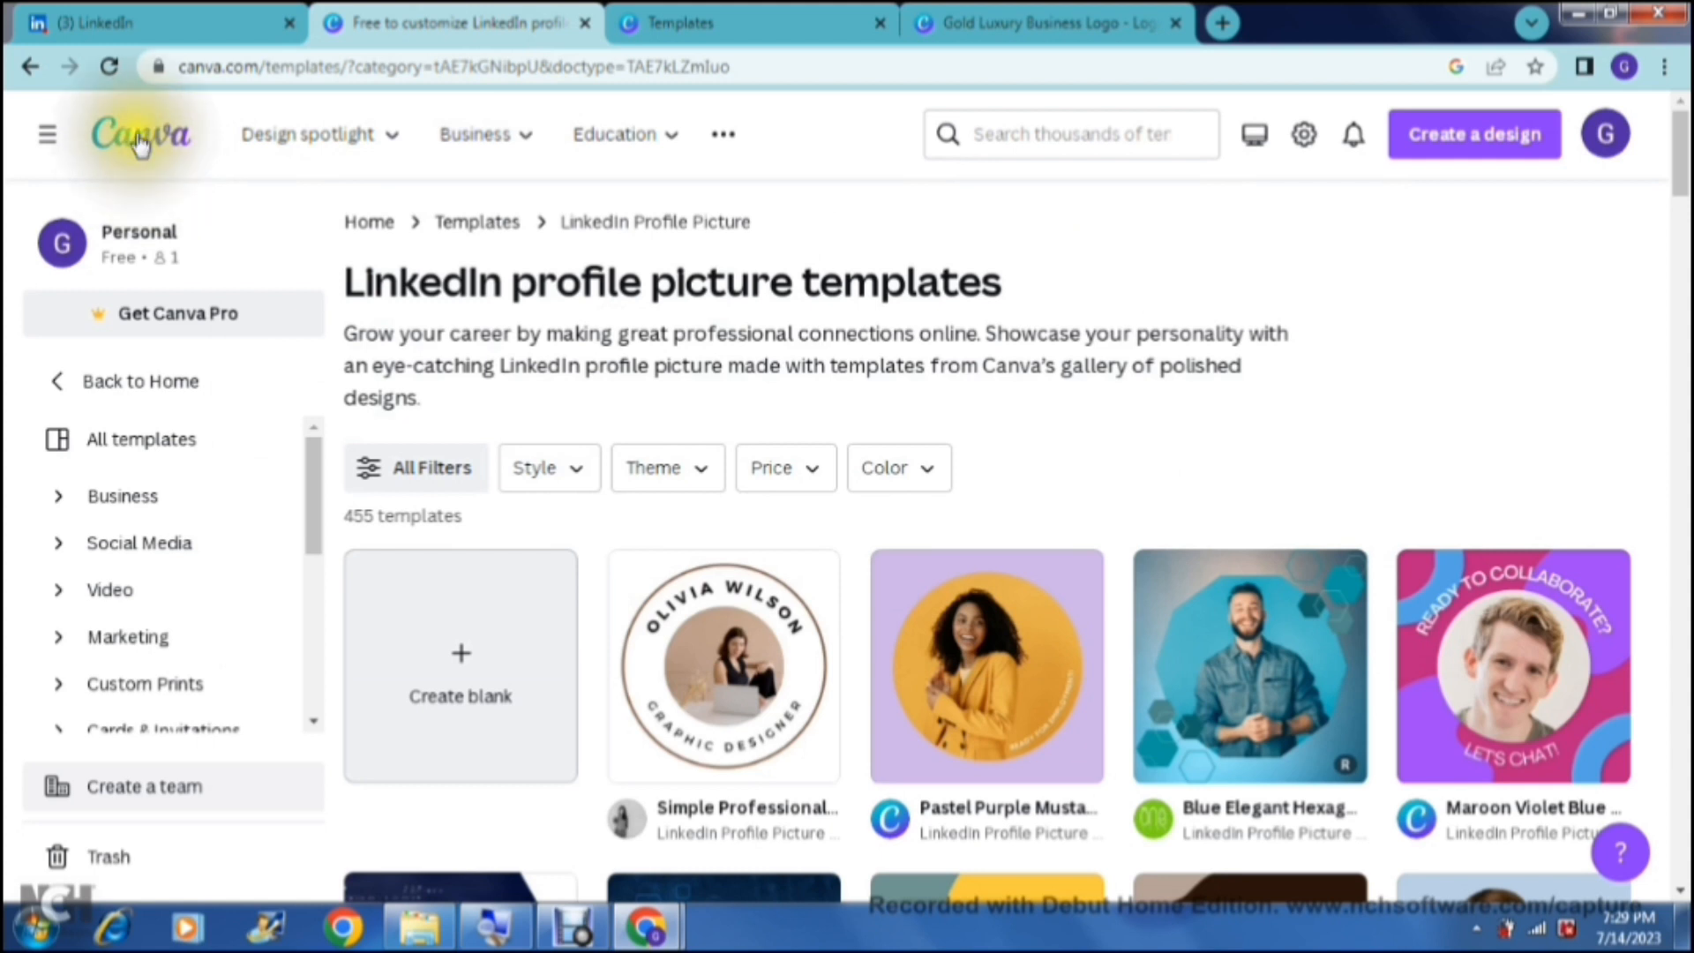
click(139, 145)
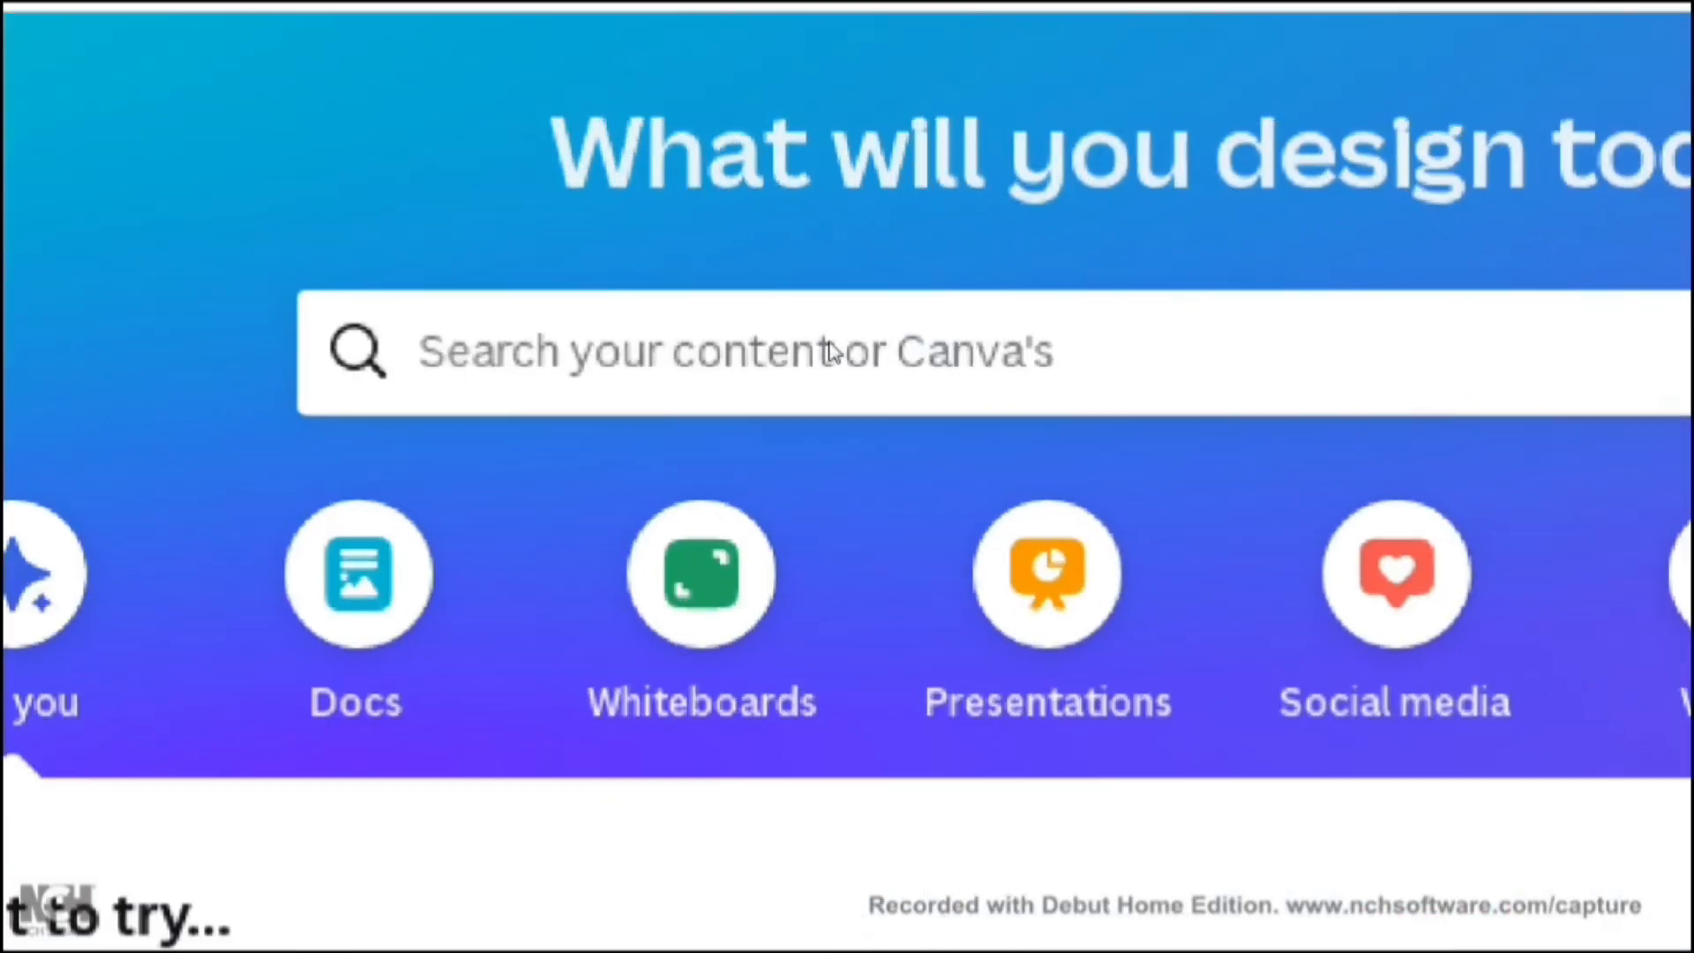
click(832, 347)
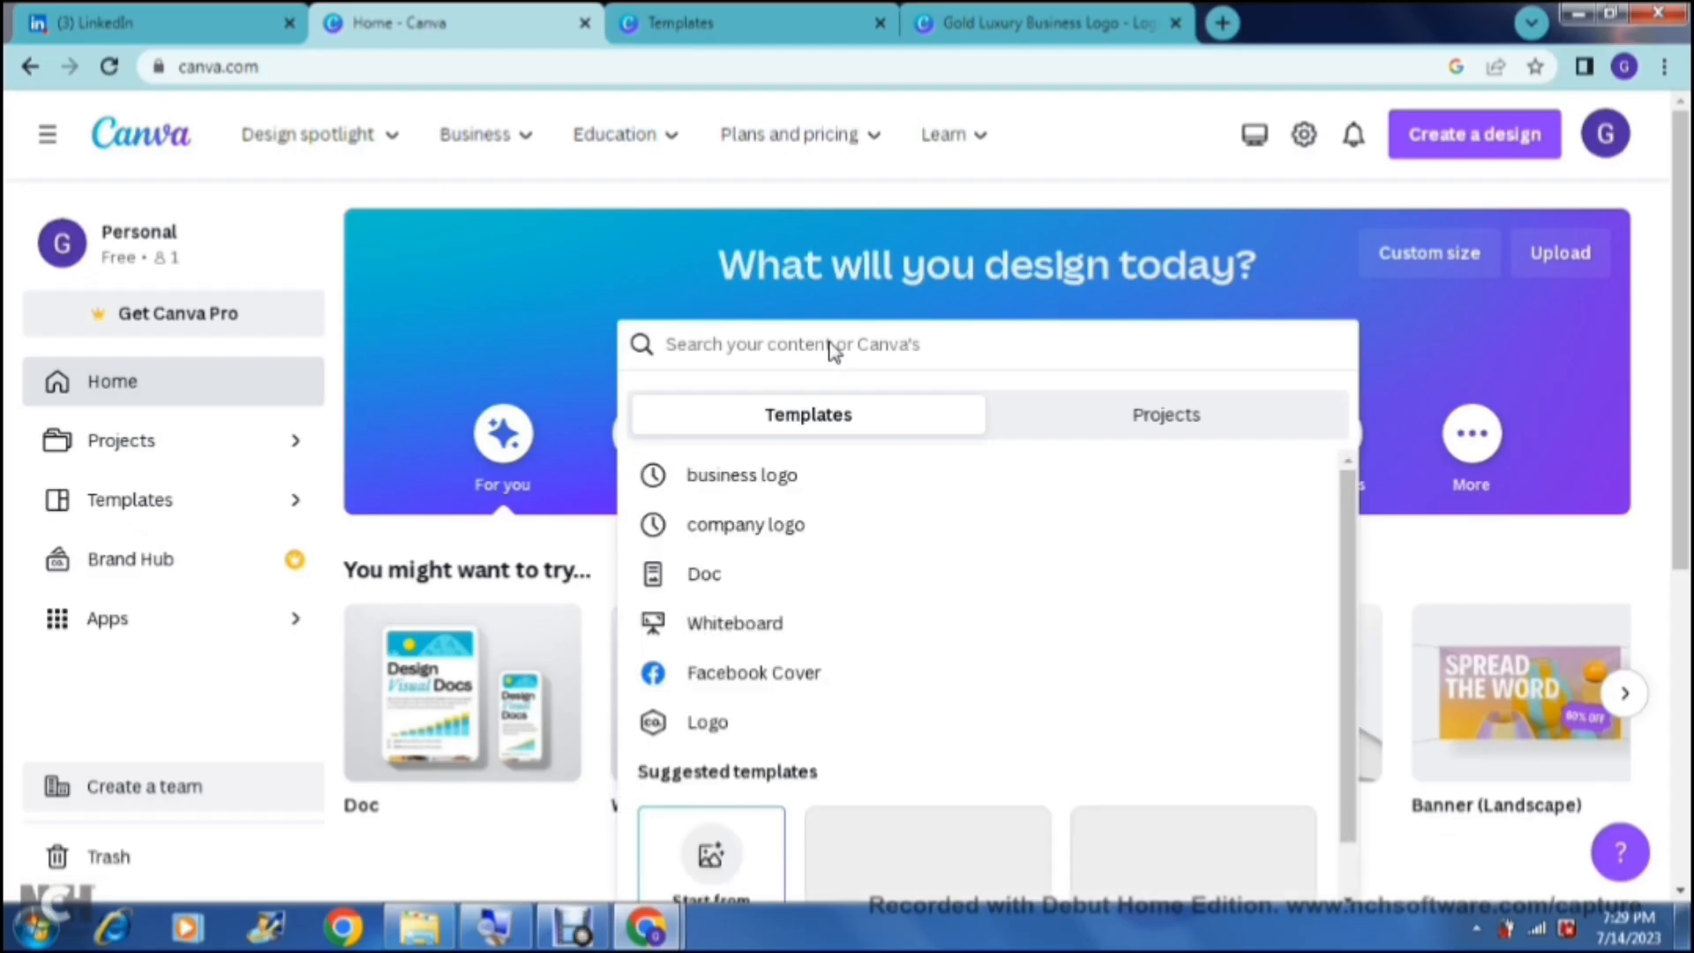
text(lin)
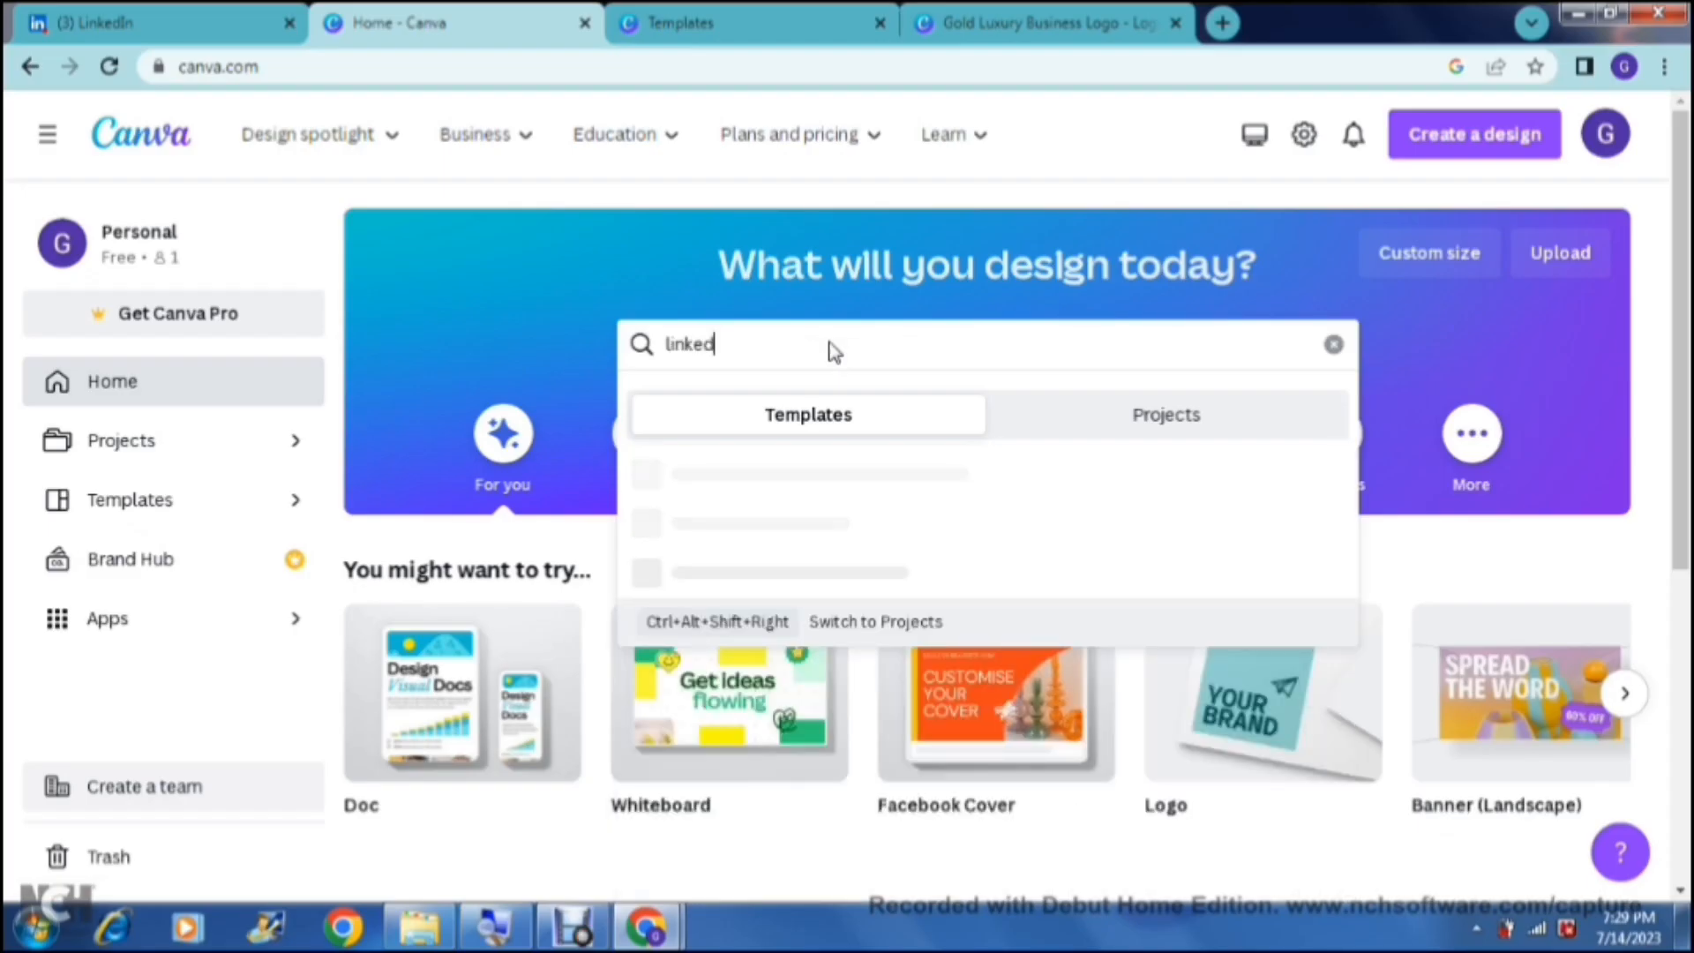
text(ked)
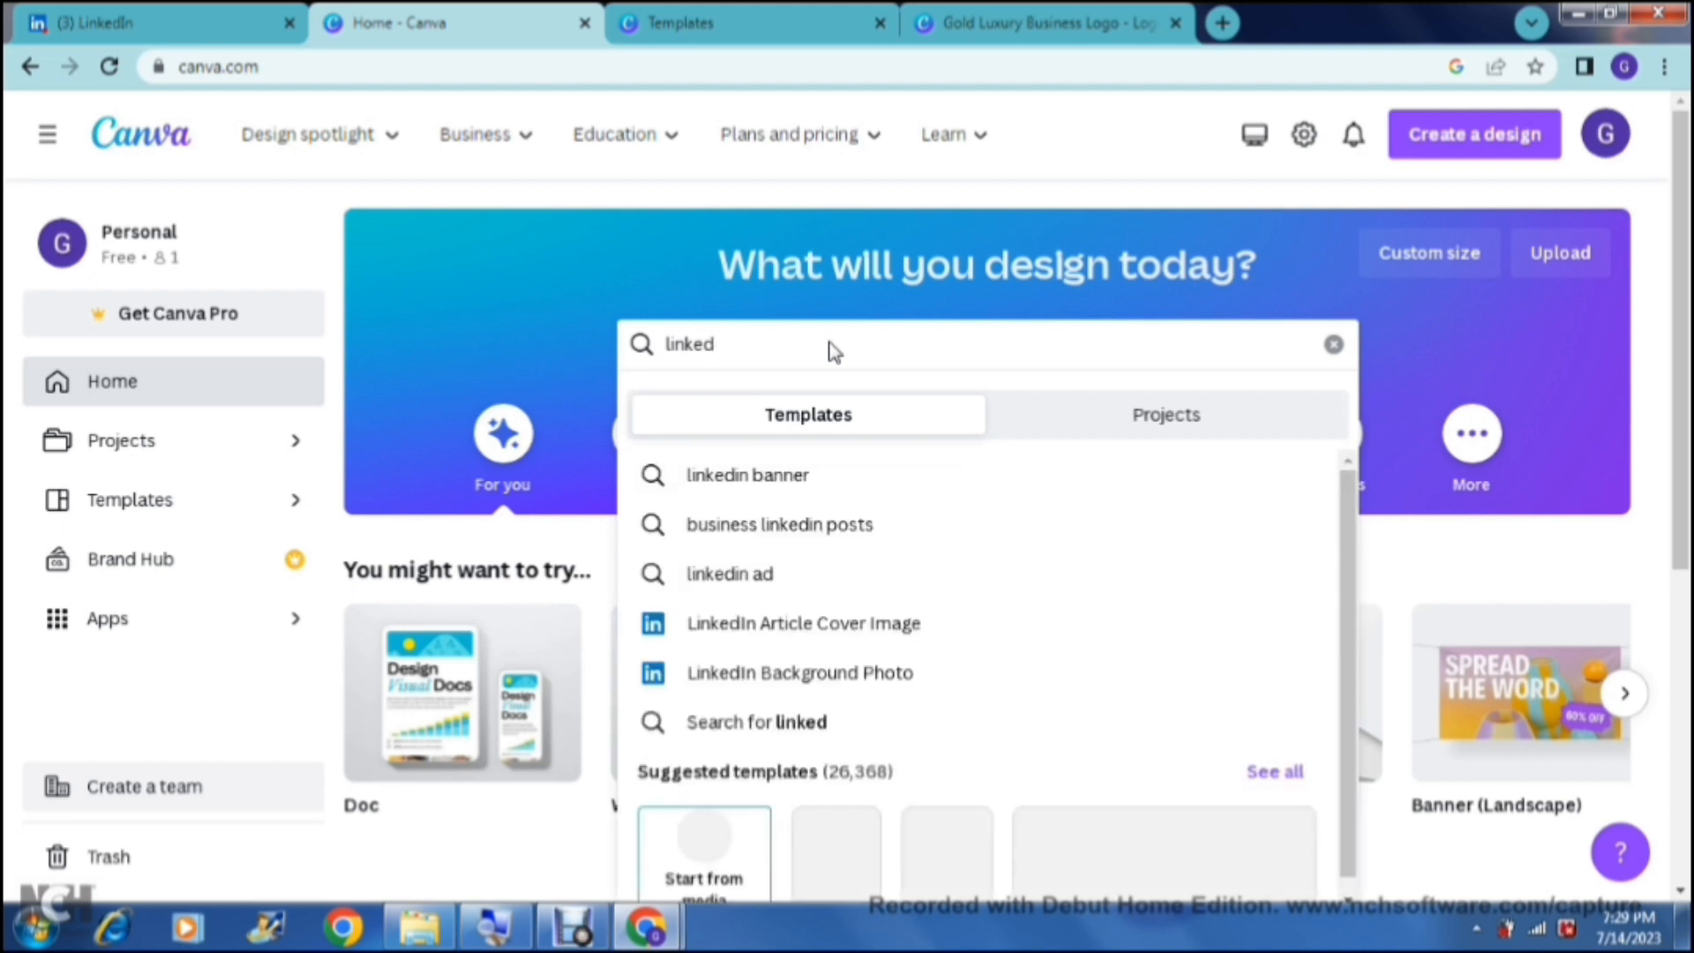
text(in)
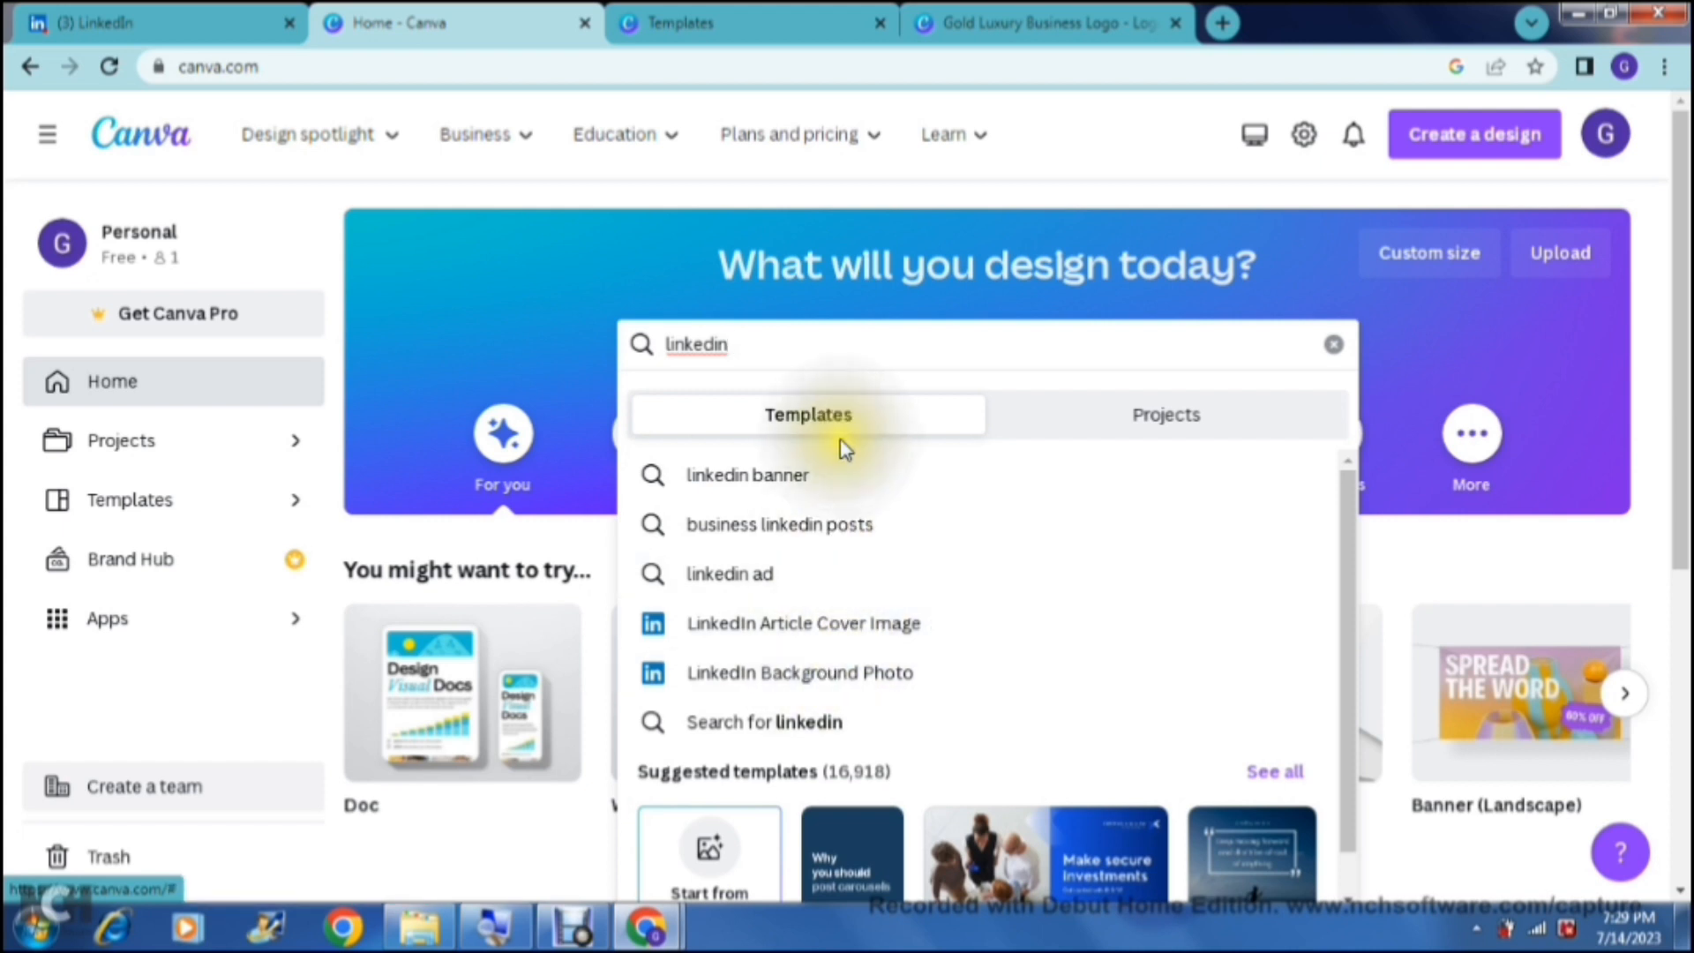
text(prof)
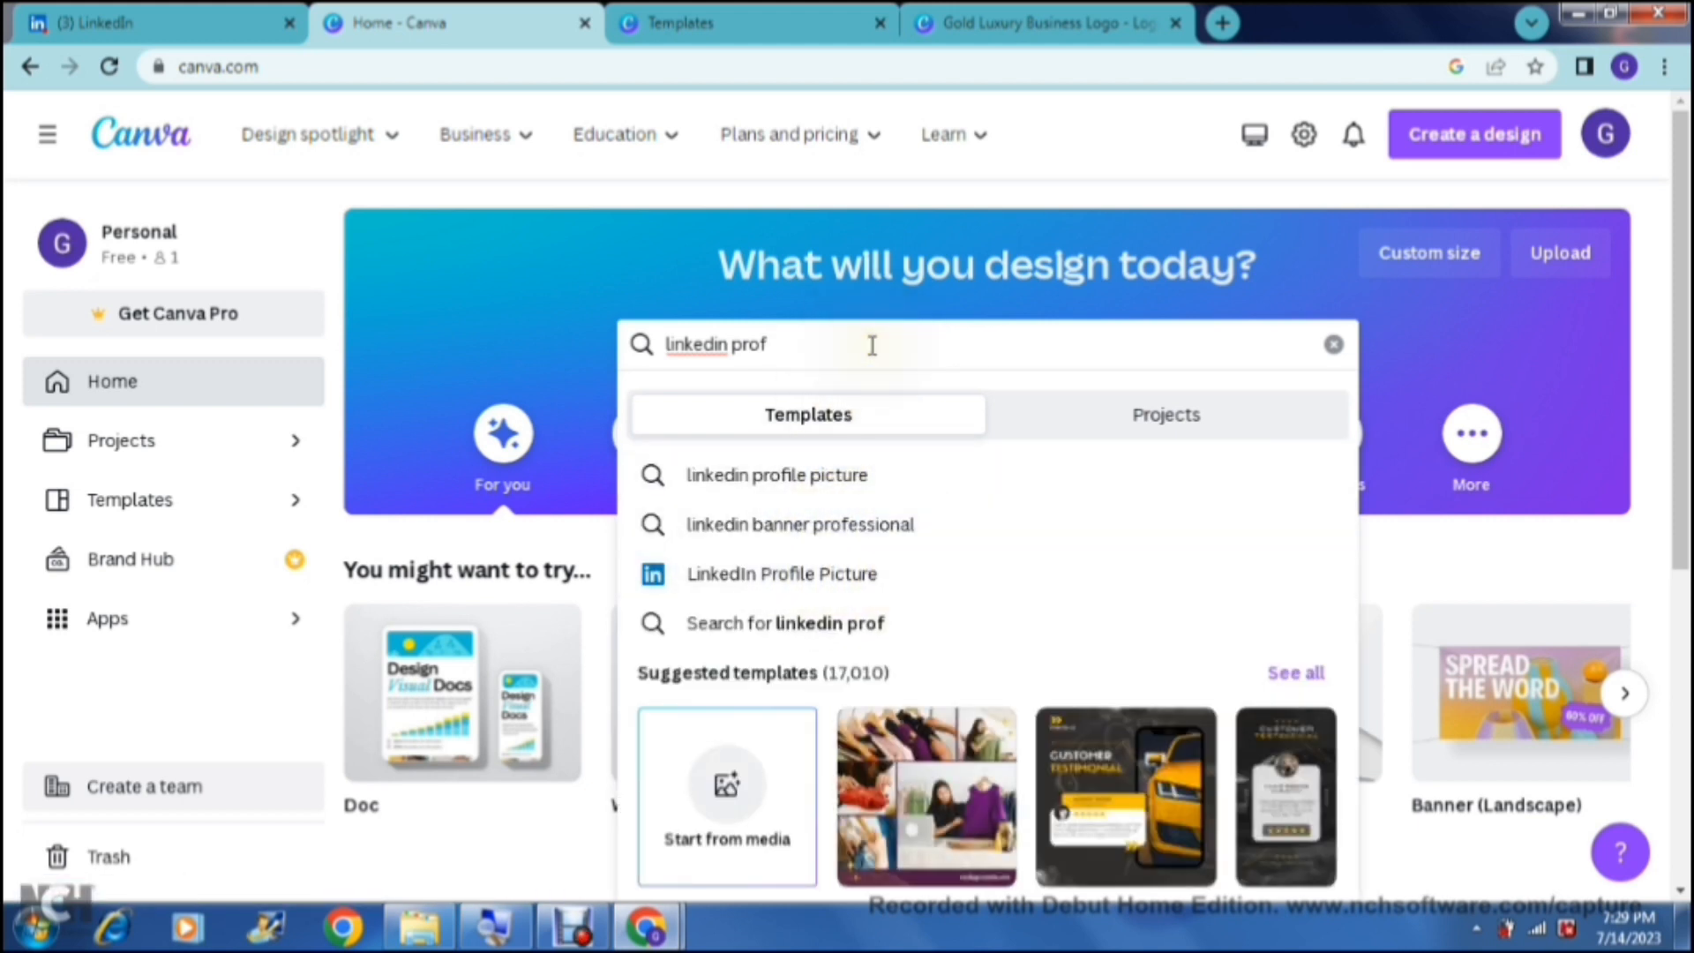
Check the Gold Luxury Business Logo design in Canva and add Gold Luxury Business Logo.png as the LinkedIn page's logo.
click(1009, 15)
click(732, 36)
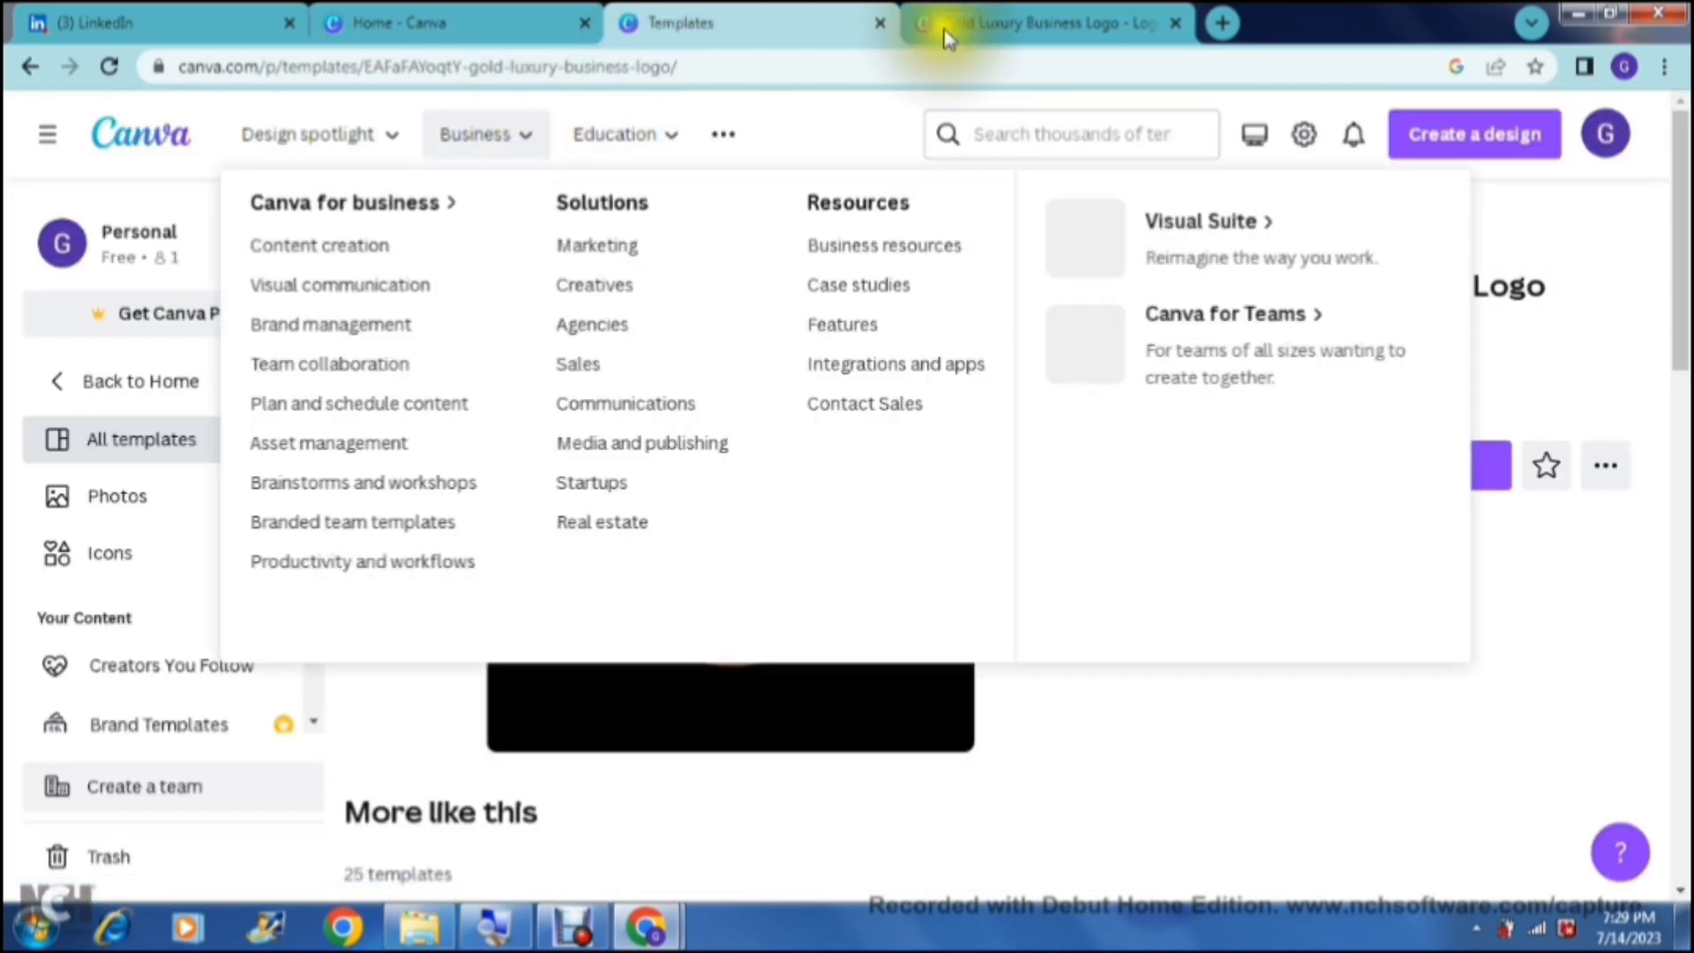
click(1058, 13)
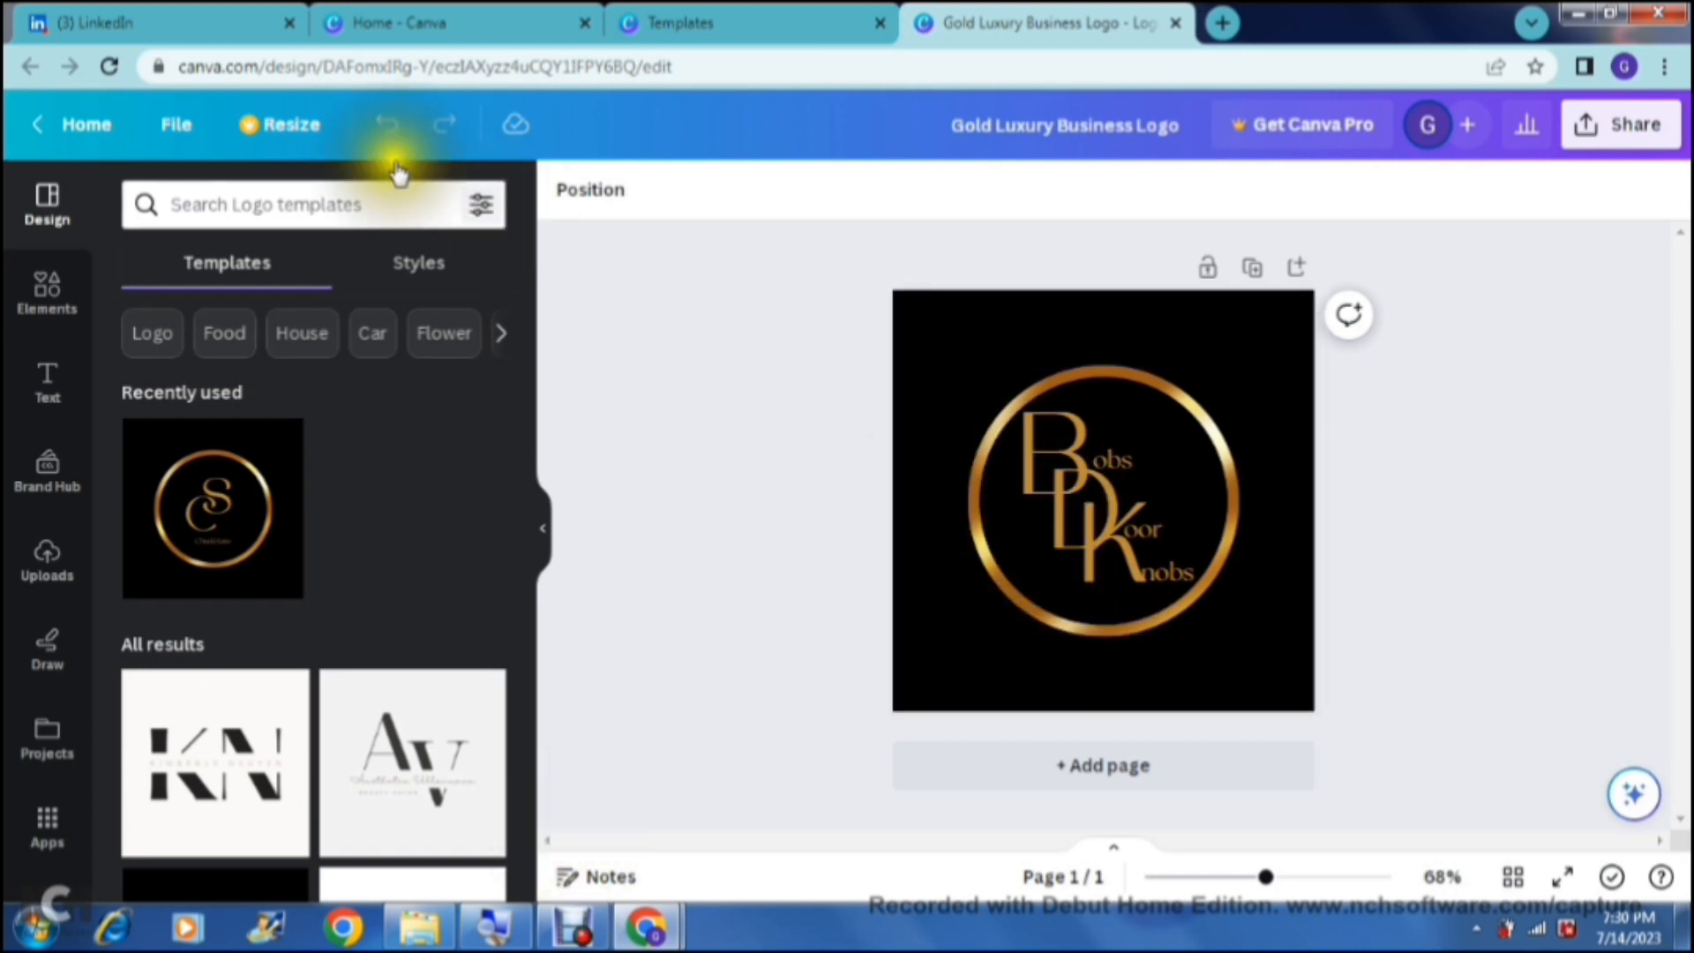
click(165, 13)
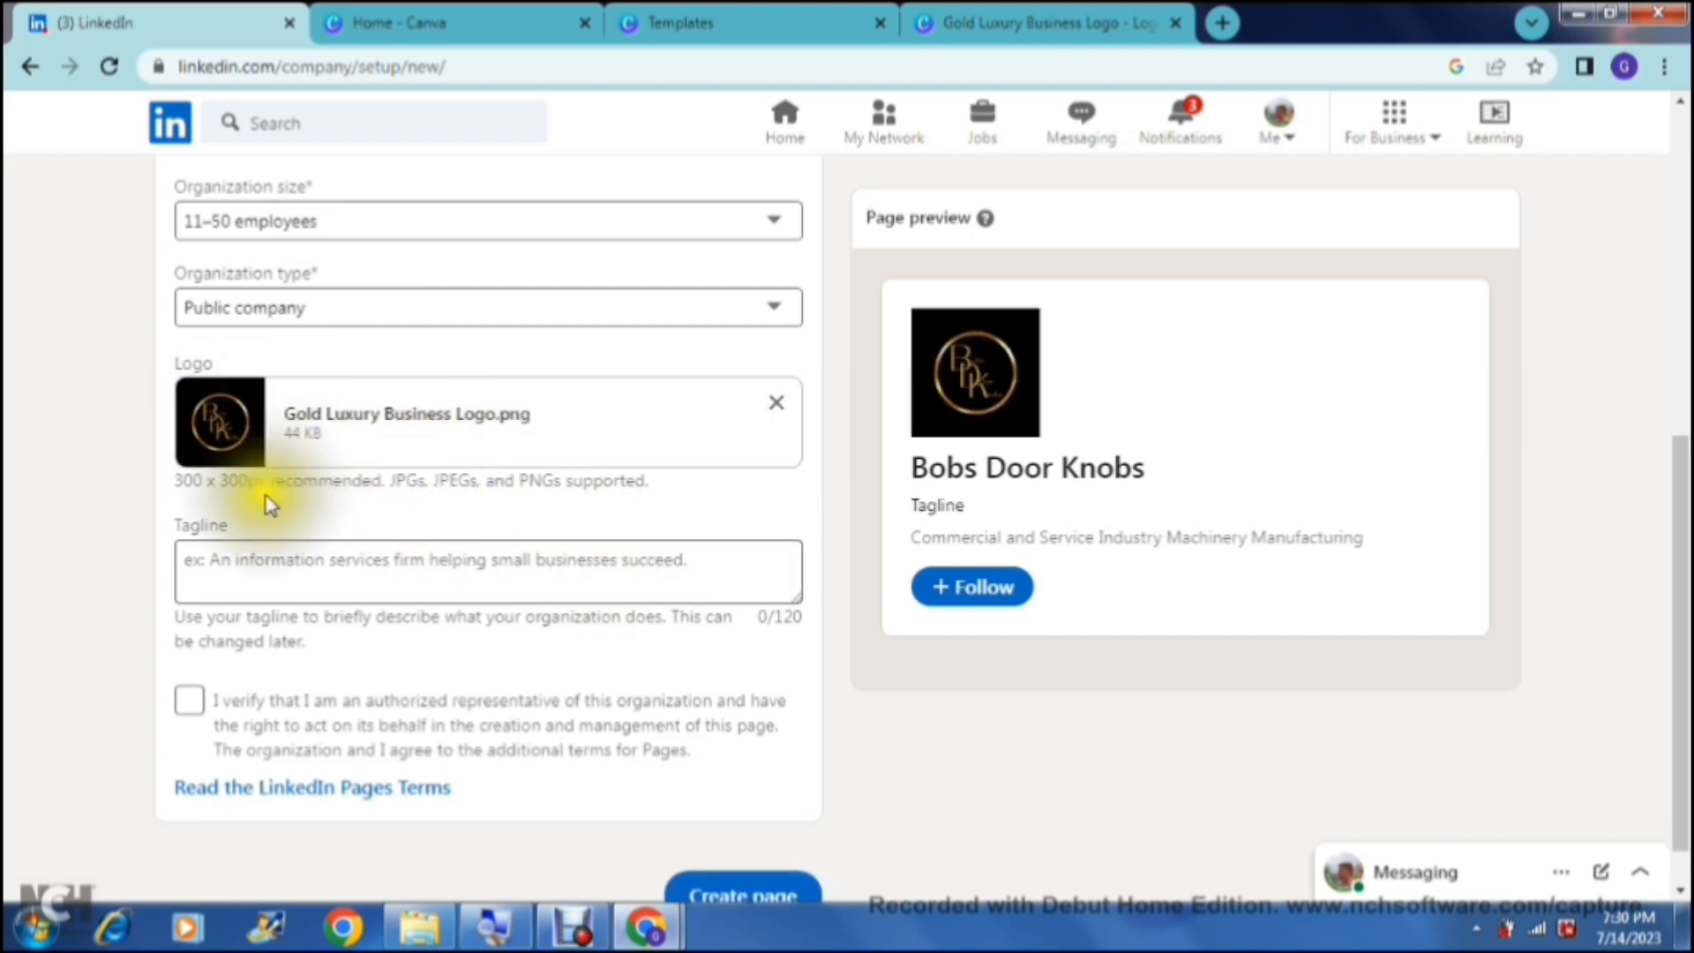
Enter "We fit all types of door knobs" as the company page's tagline.
click(234, 563)
click(322, 572)
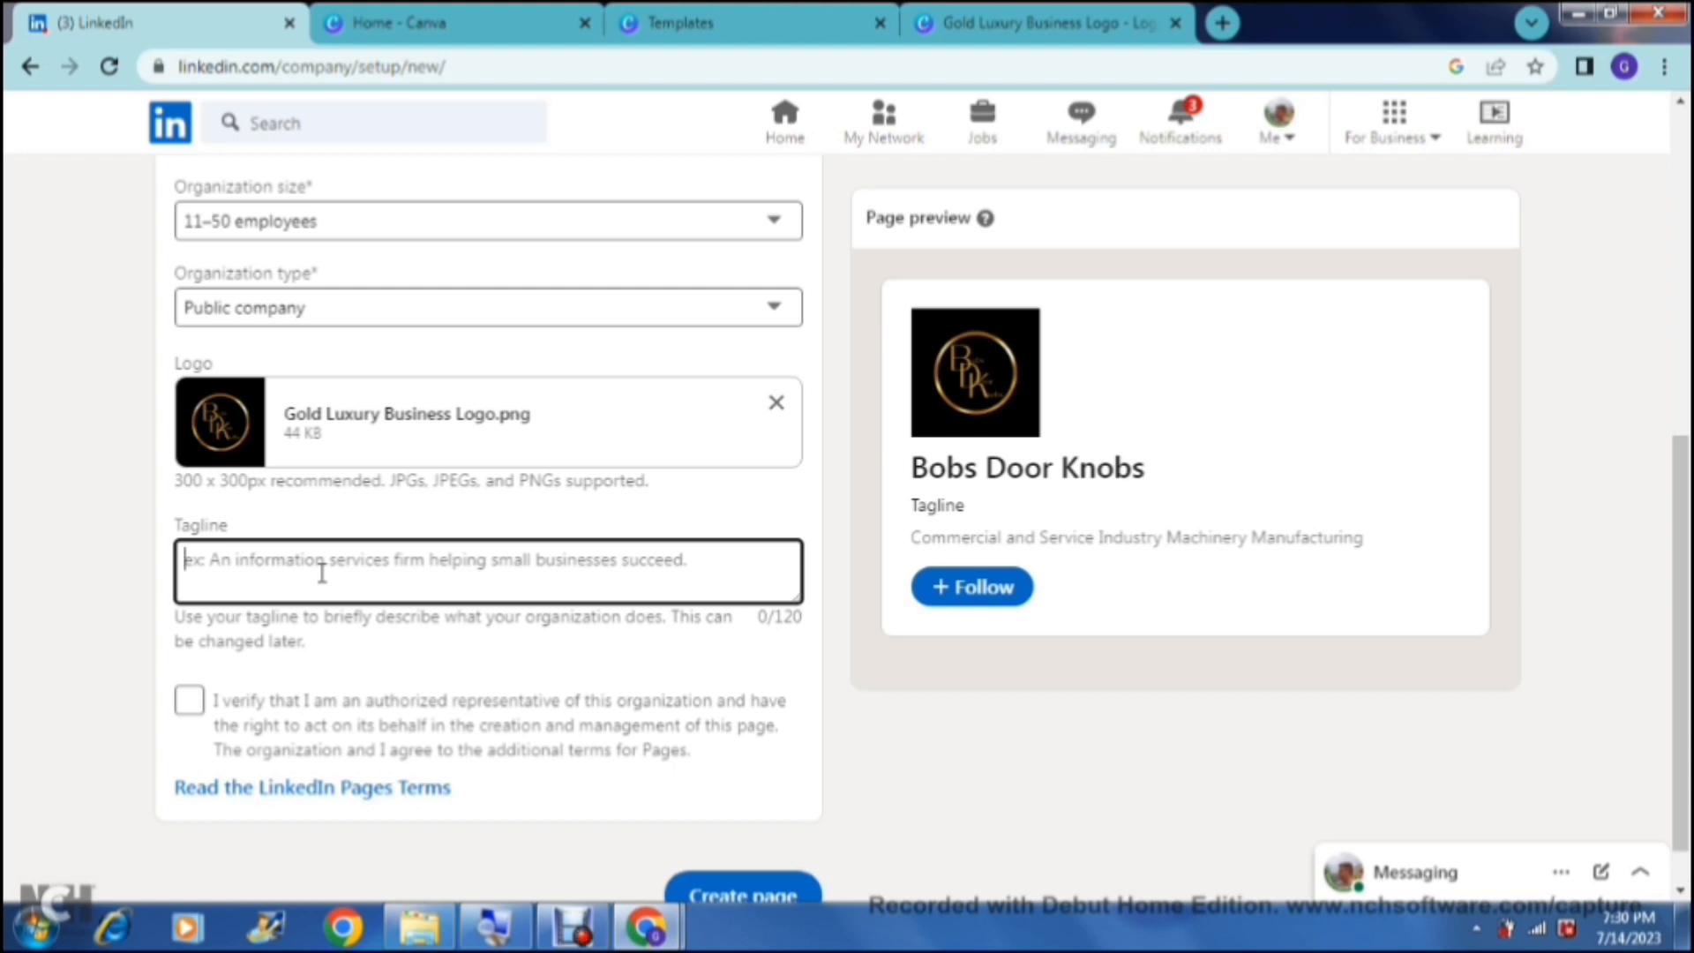
text(We fit all types of door knobs)
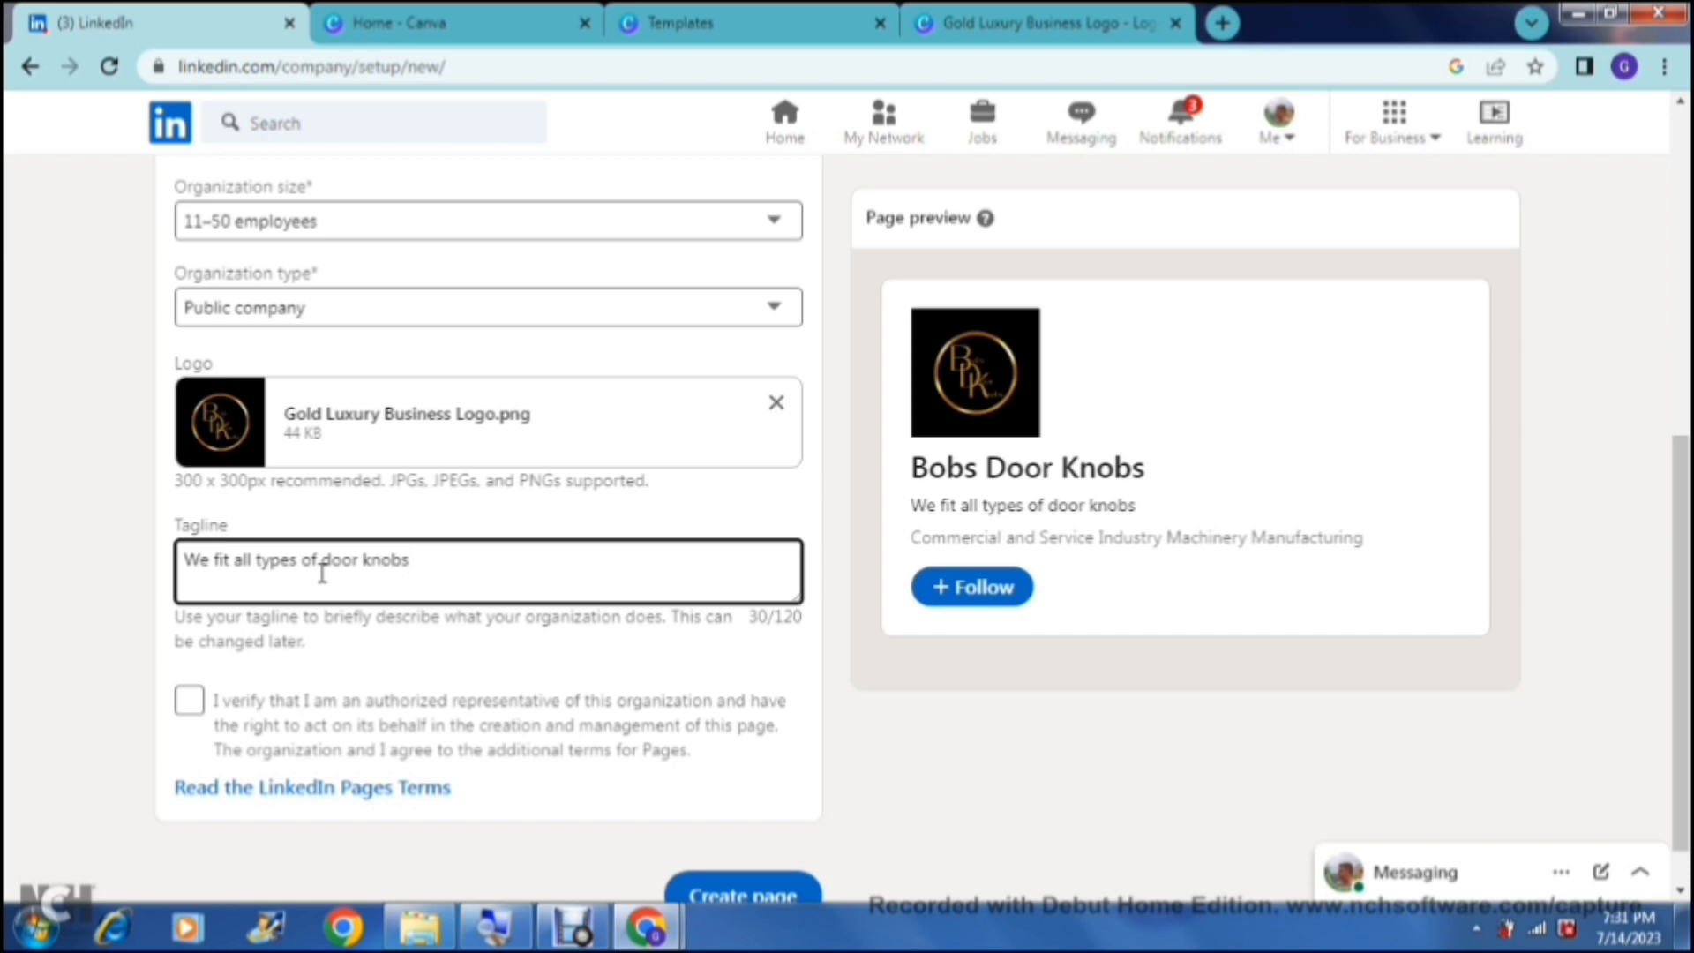
click(108, 565)
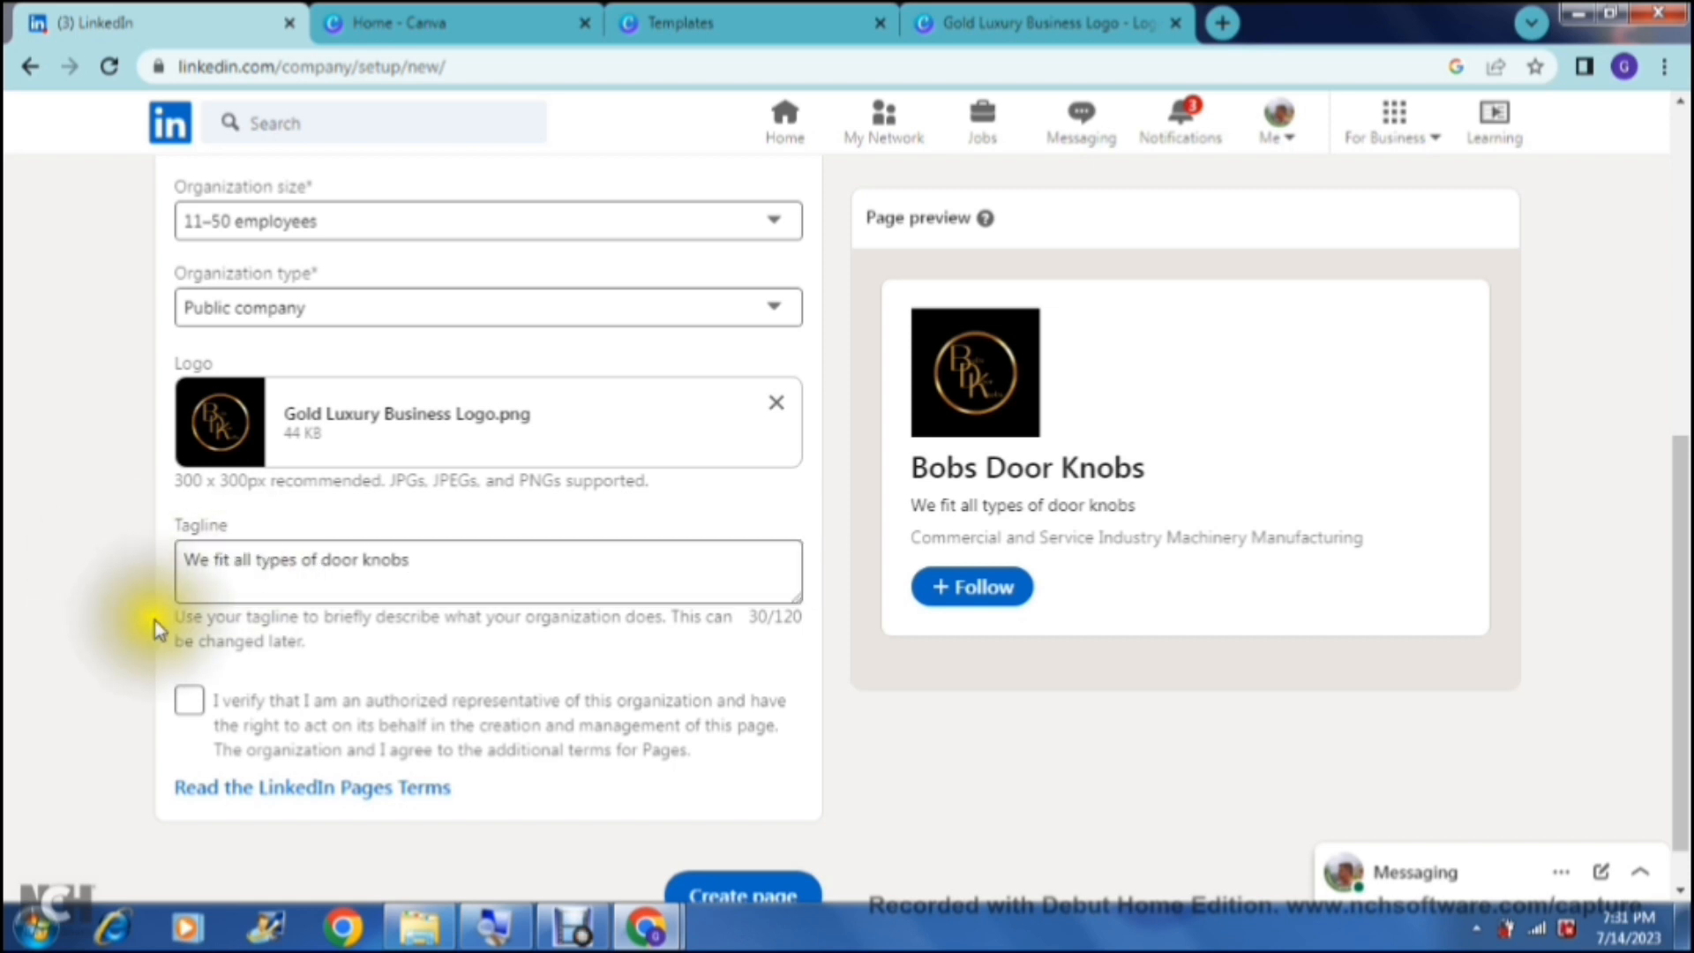
click(132, 669)
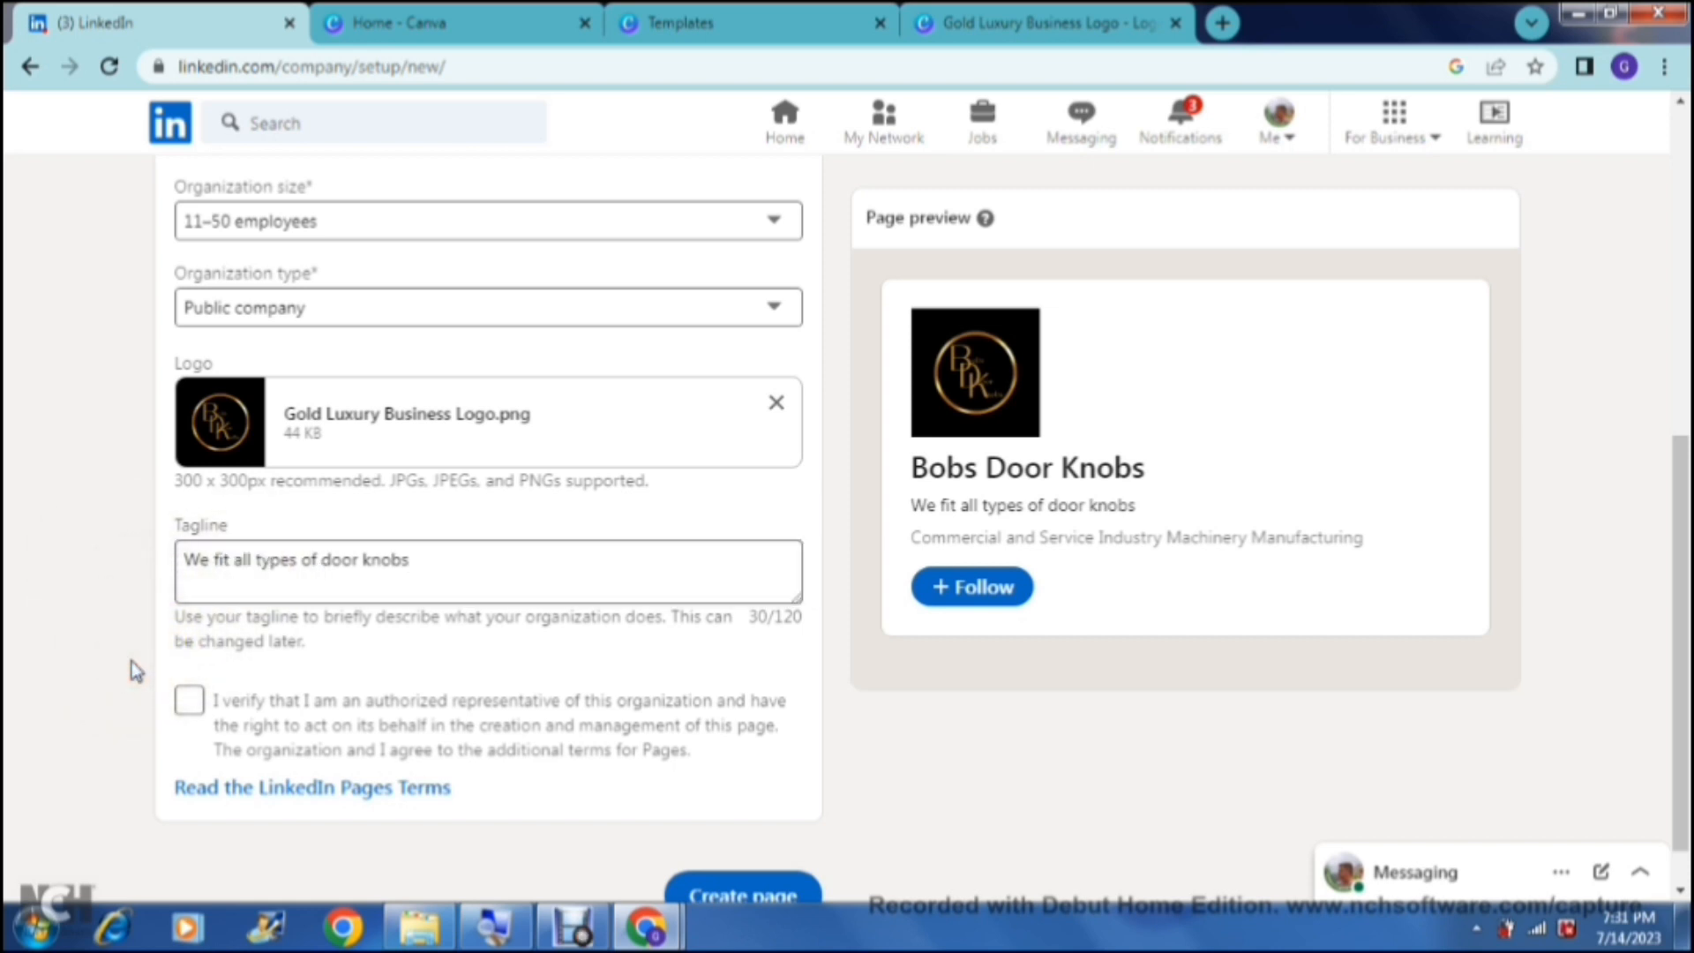
Verify being an authorized representative of the organization and create the page.
scroll(132, 669, down, 1)
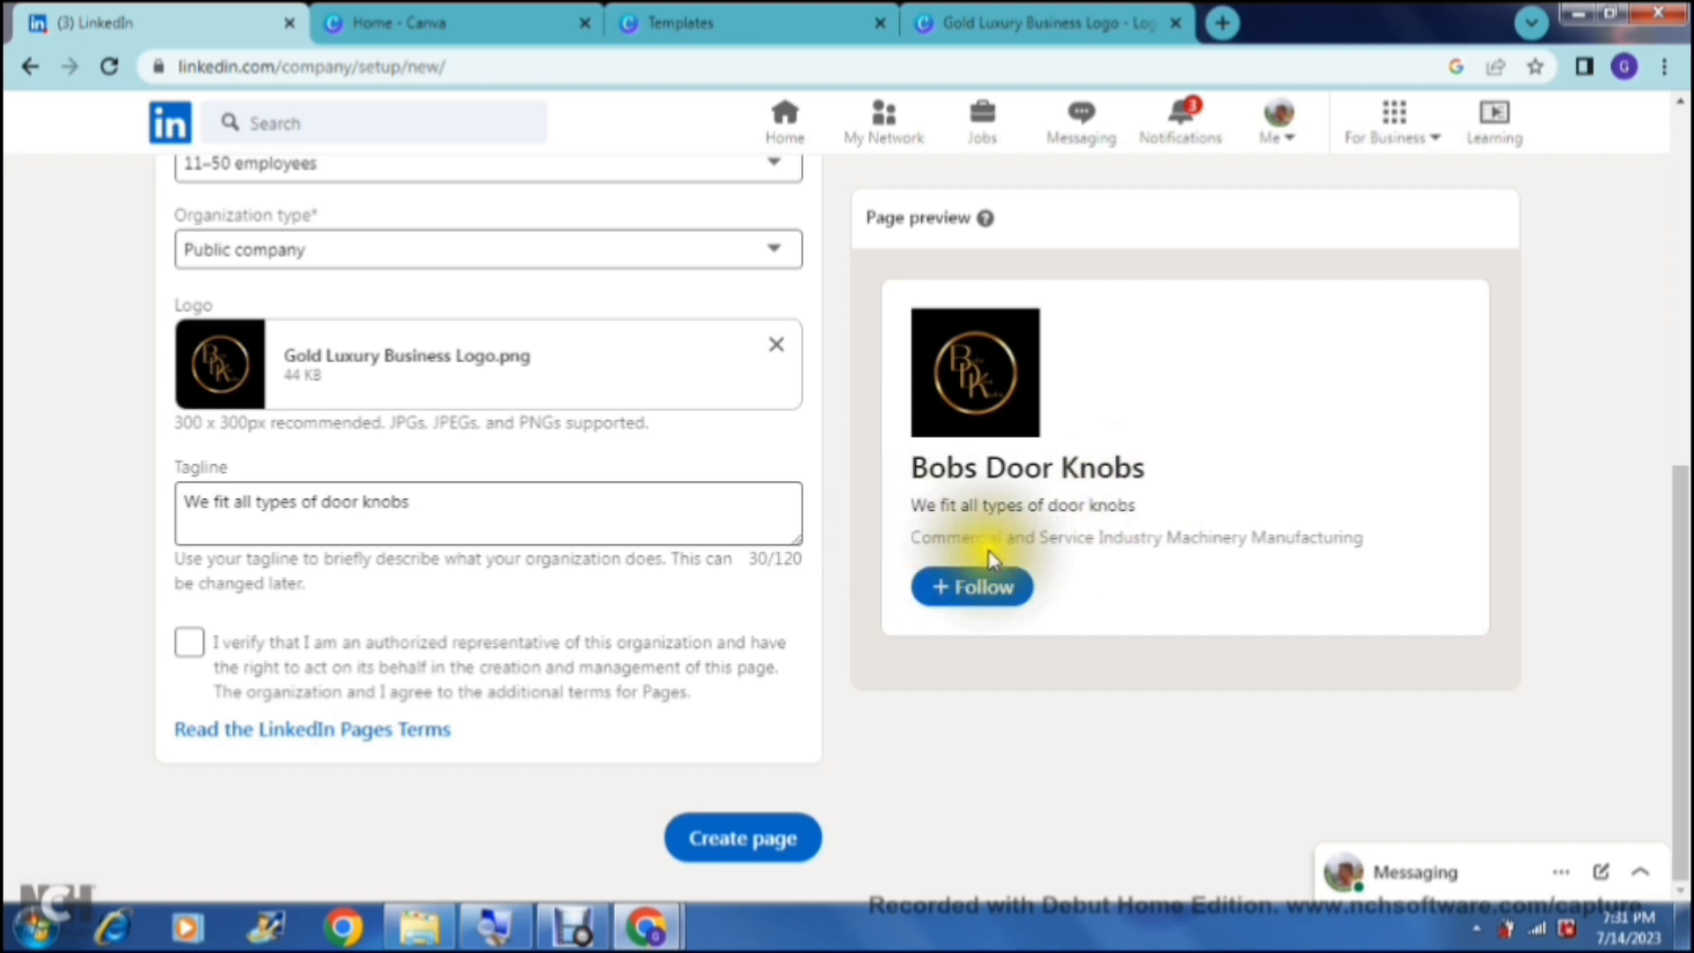
click(189, 642)
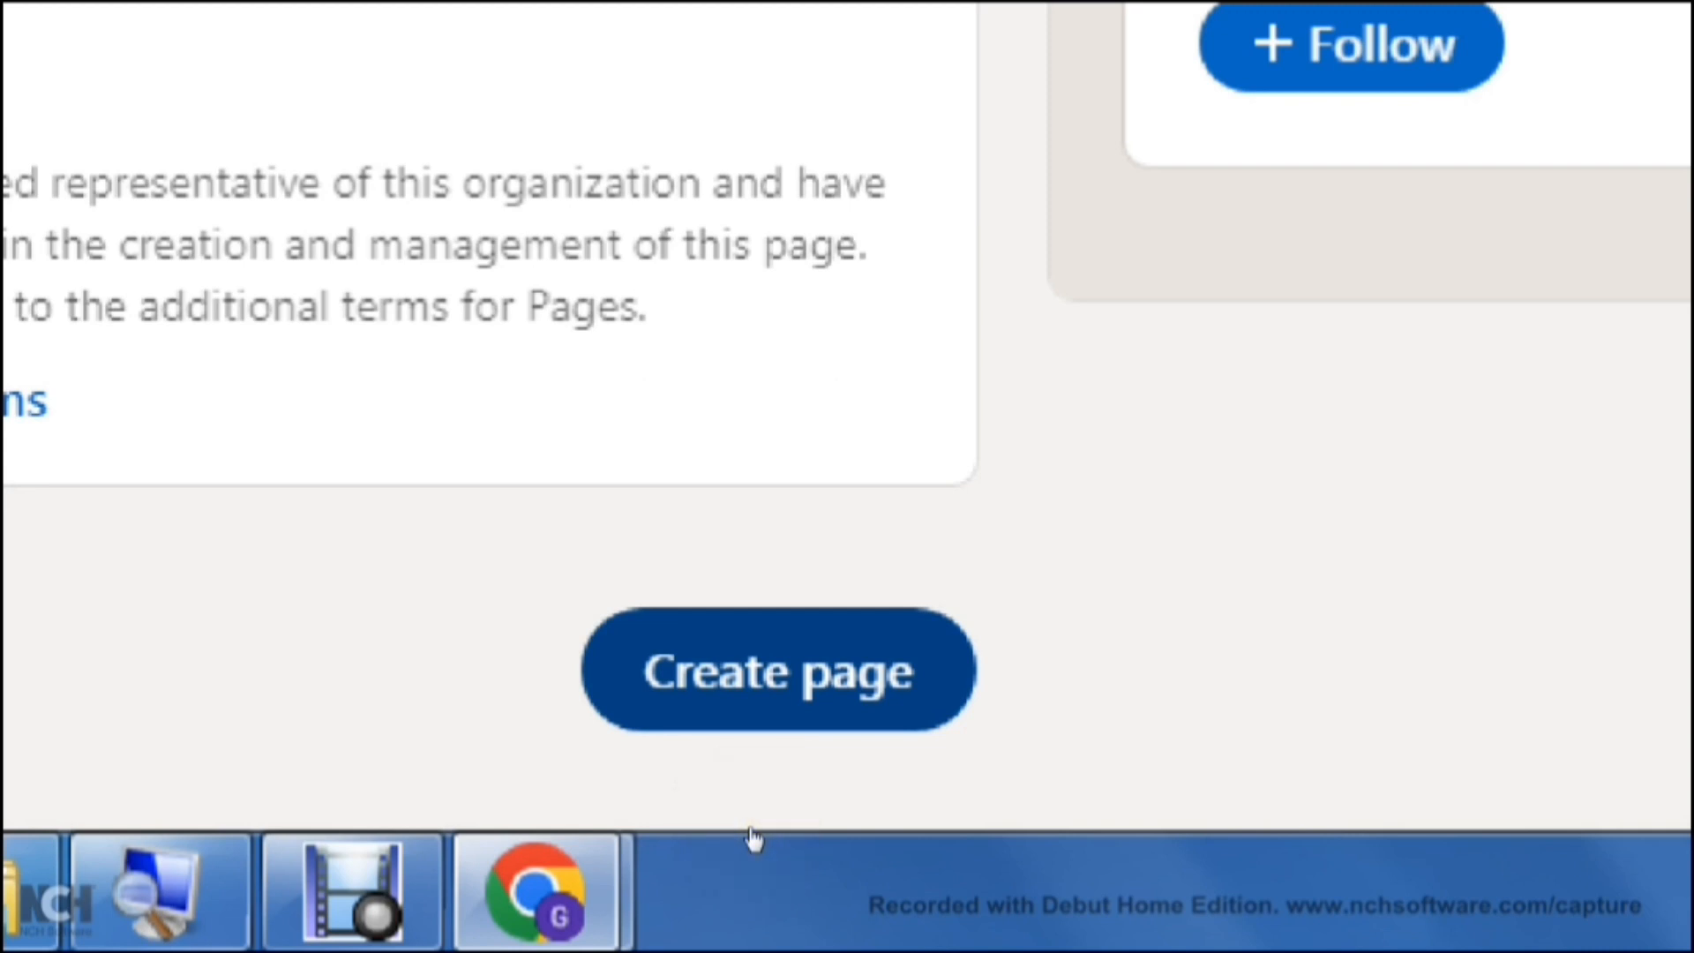
click(750, 862)
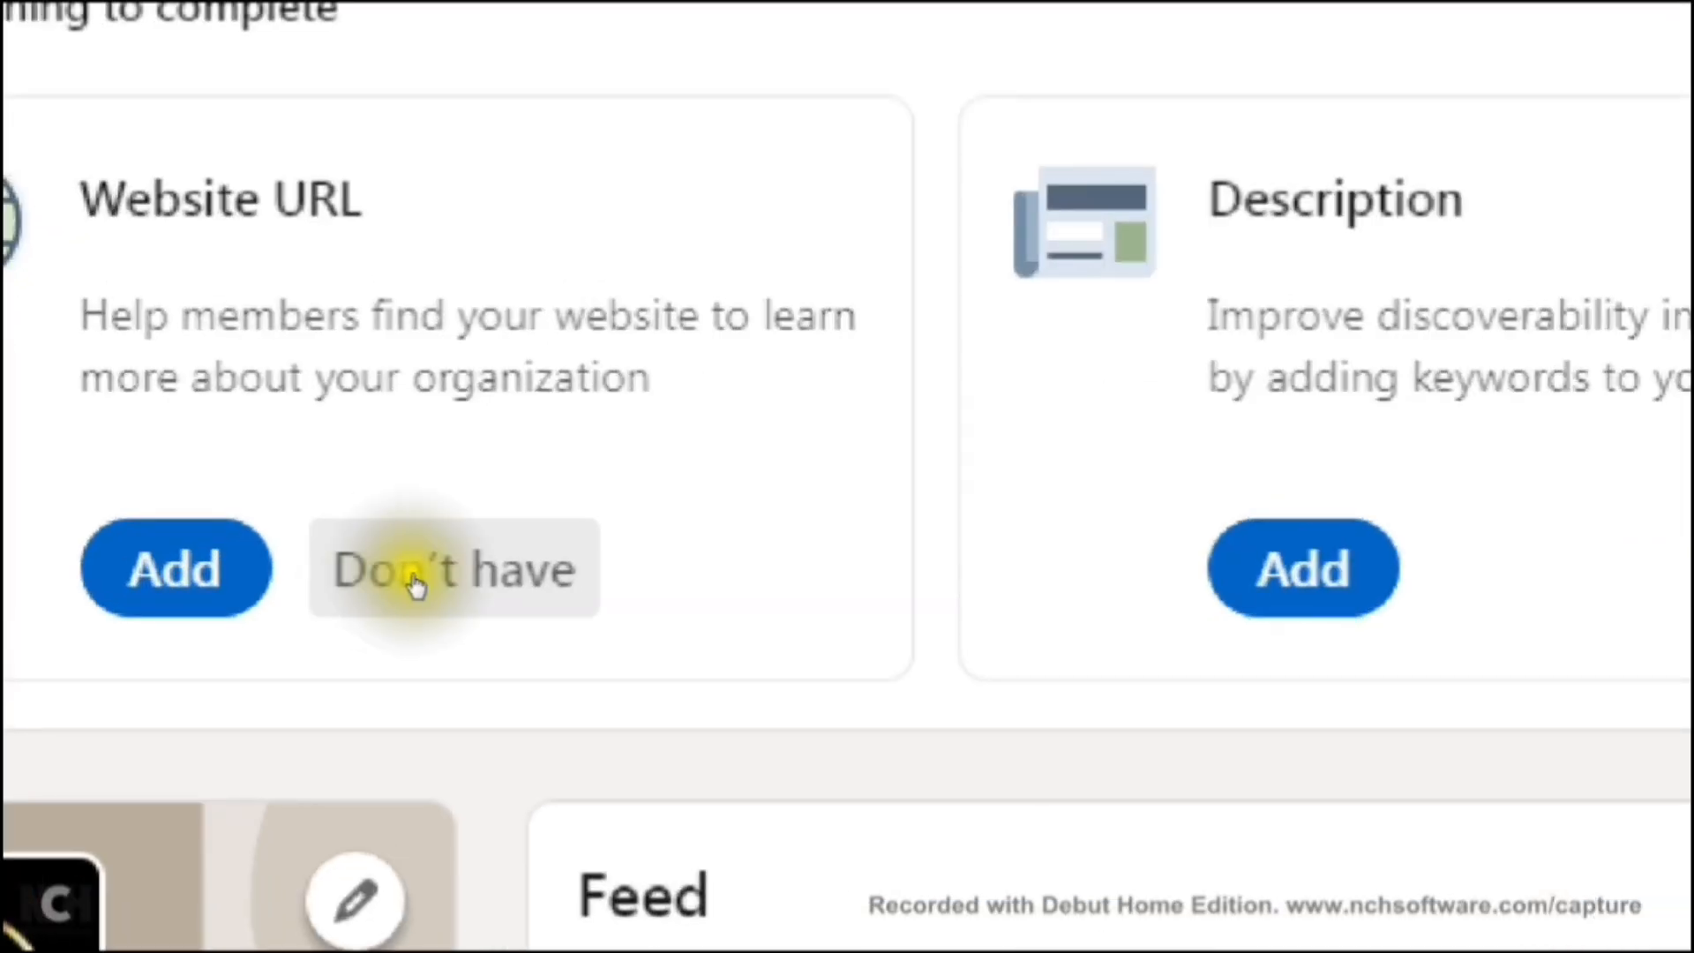
Mark the organization as having no website and enter "Description" as the page's description.
click(401, 579)
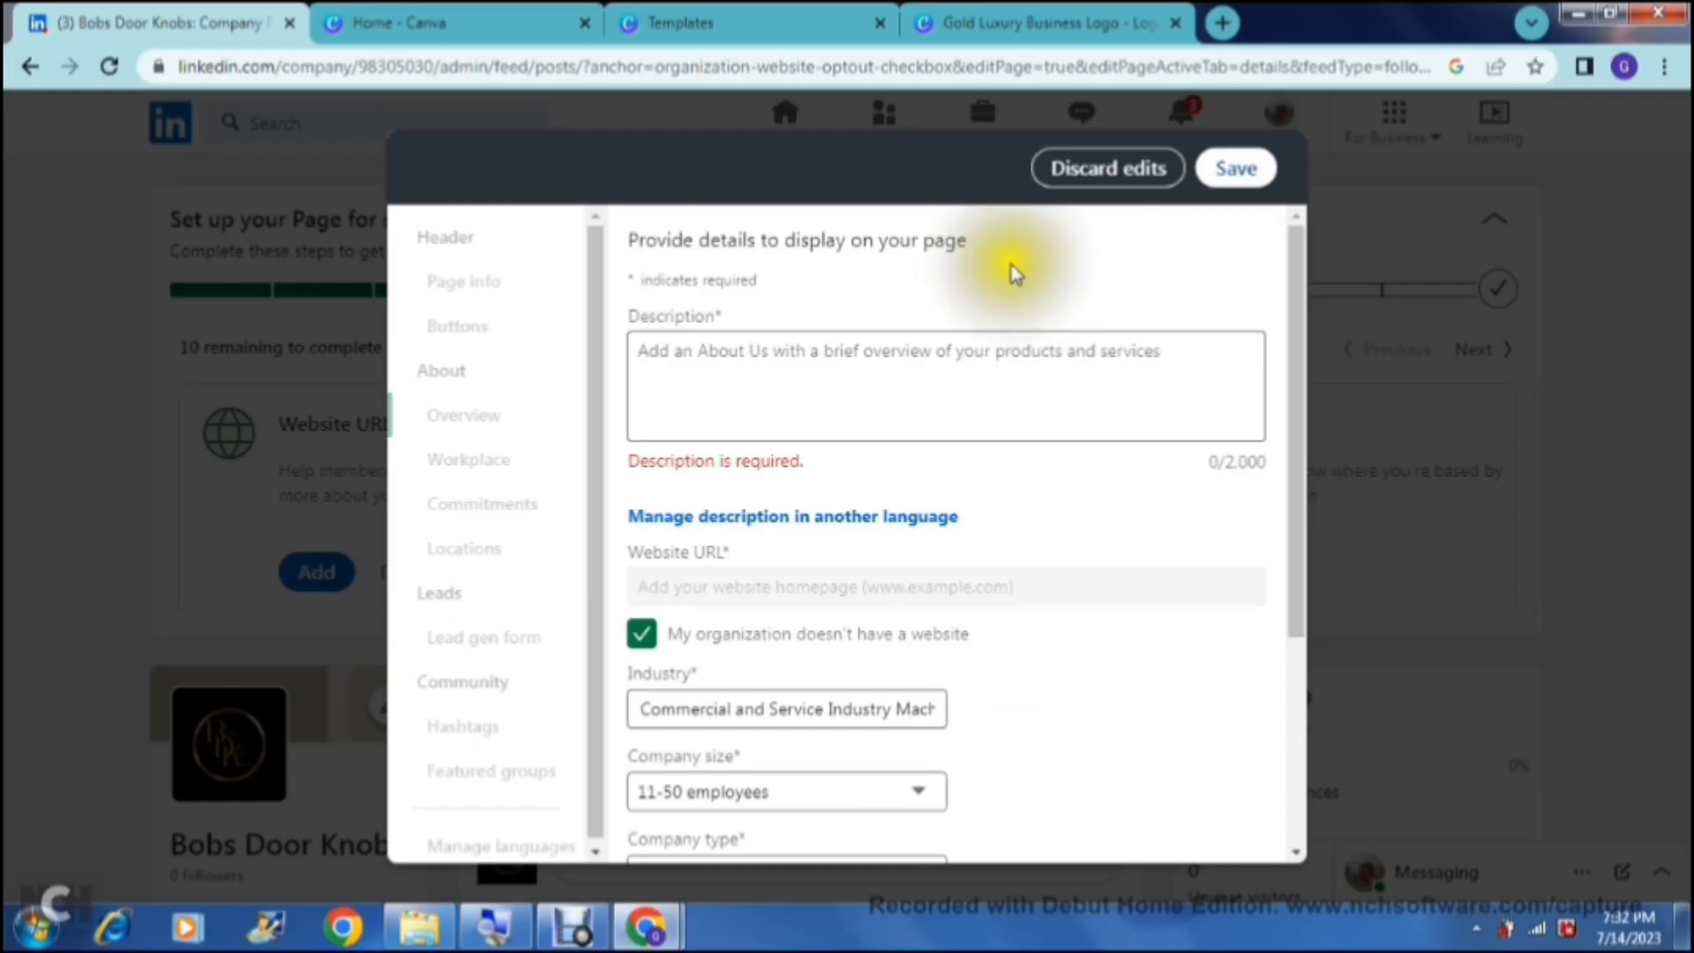
click(748, 374)
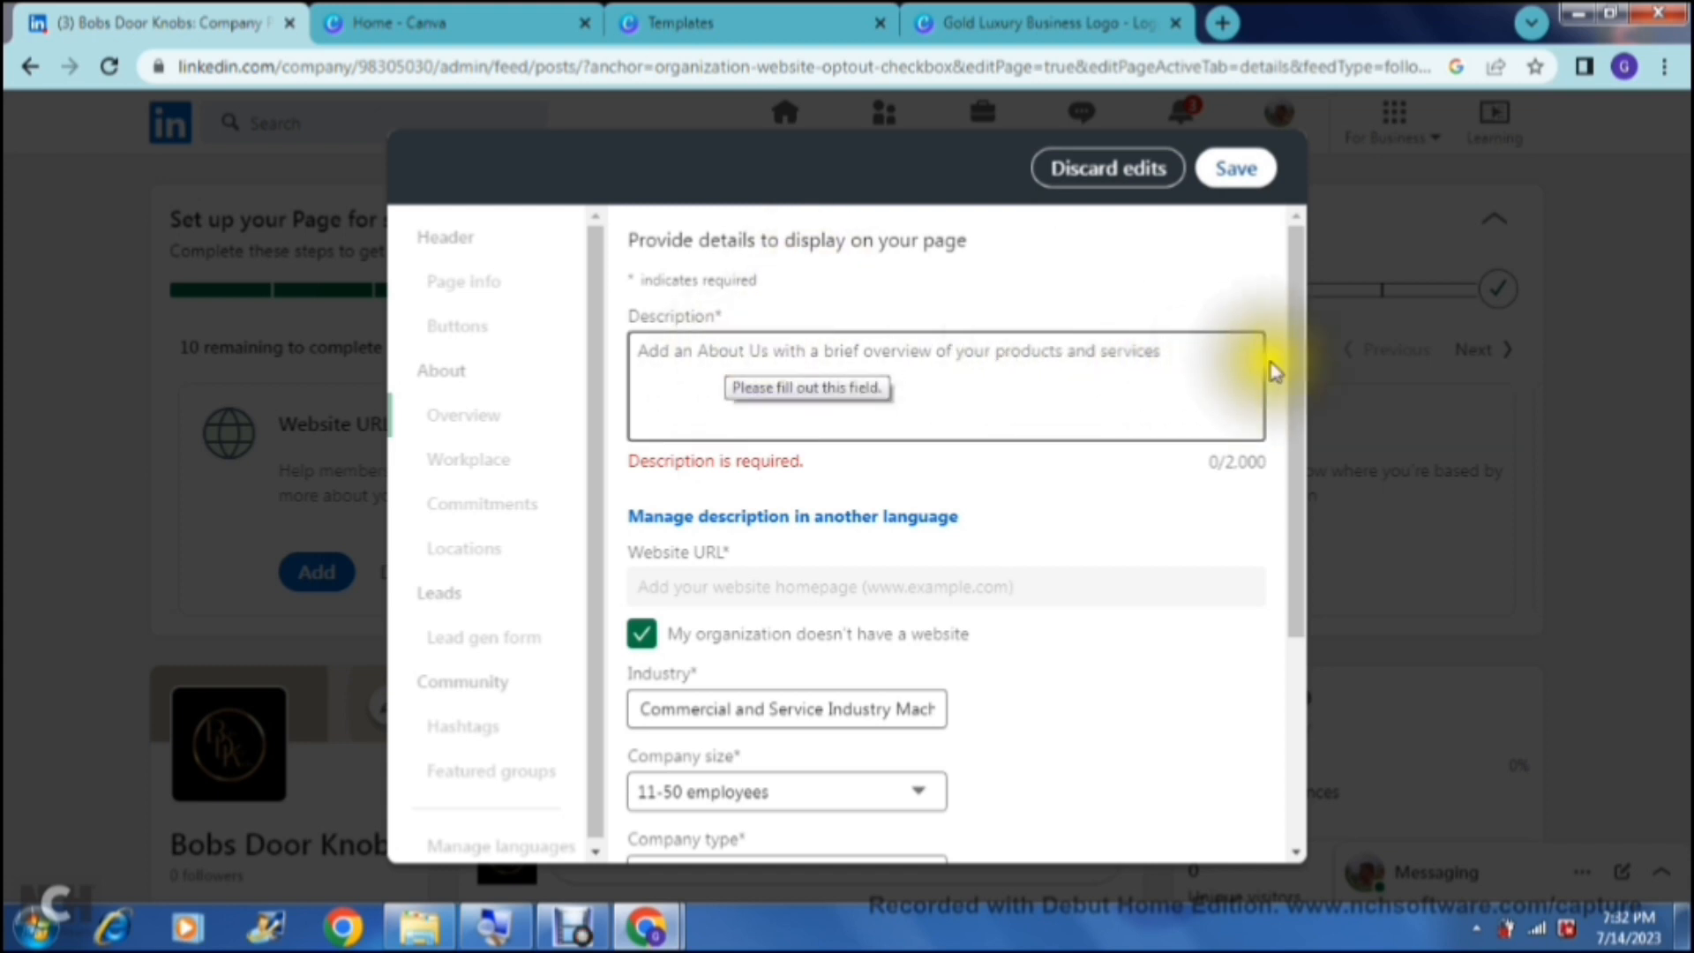
scroll(1294, 415, down, 3)
drag(1294, 415, 1297, 321)
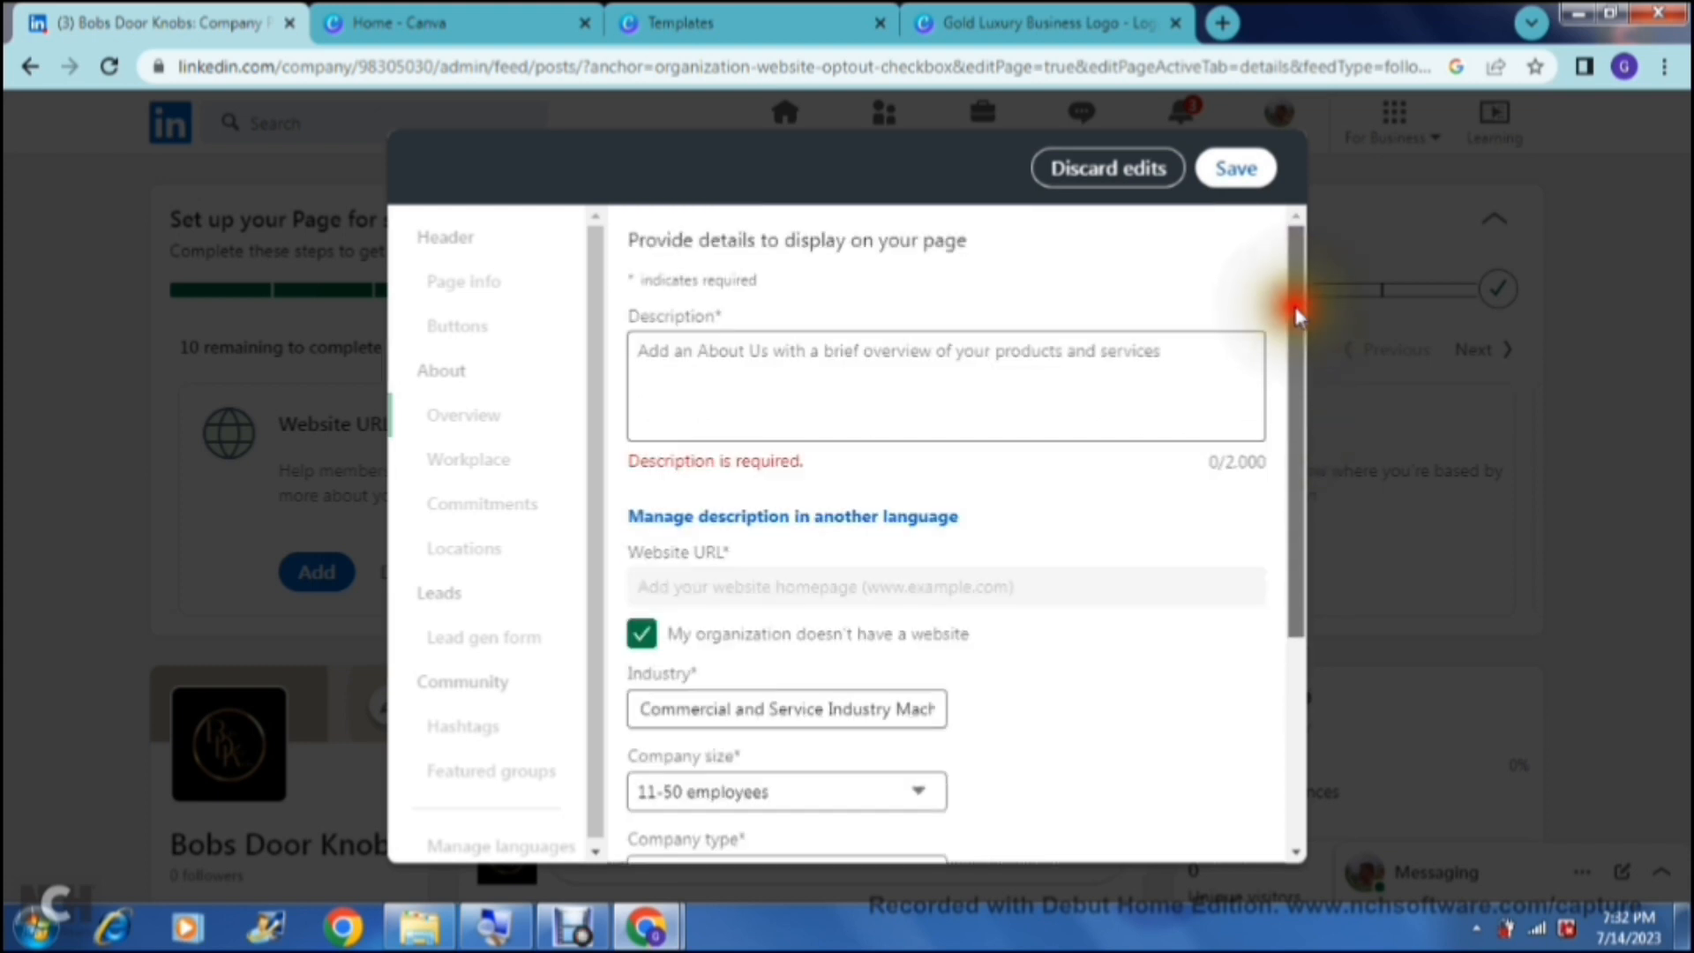
click(1023, 380)
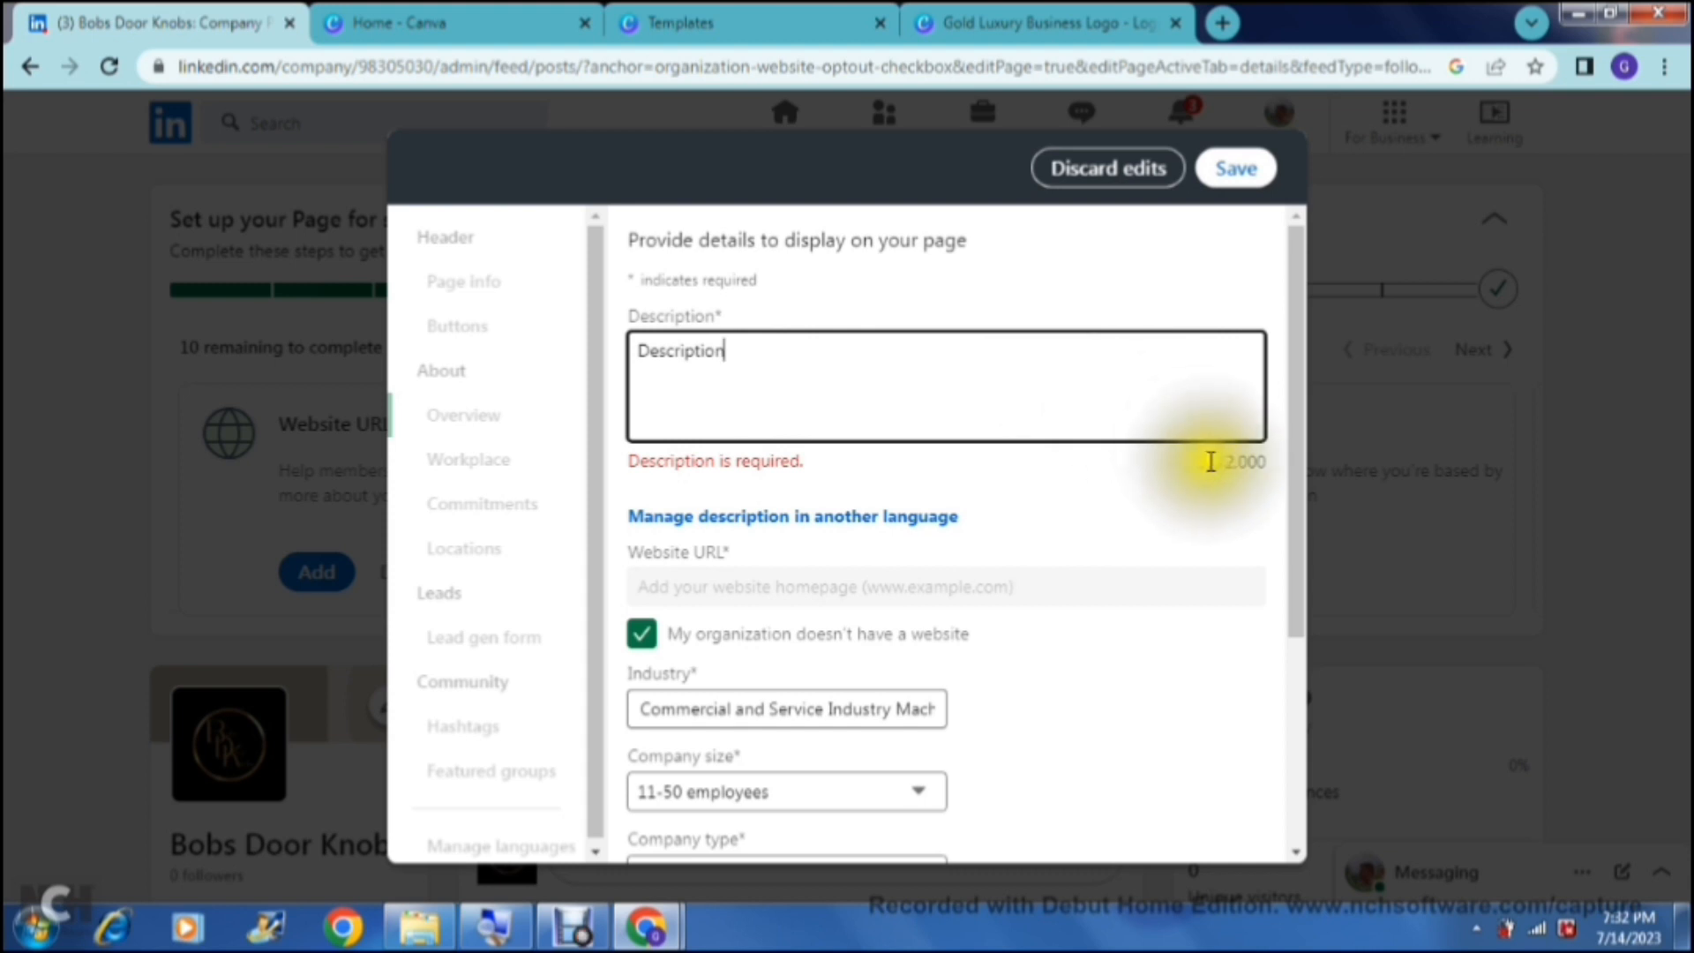
drag(1211, 463, 1270, 472)
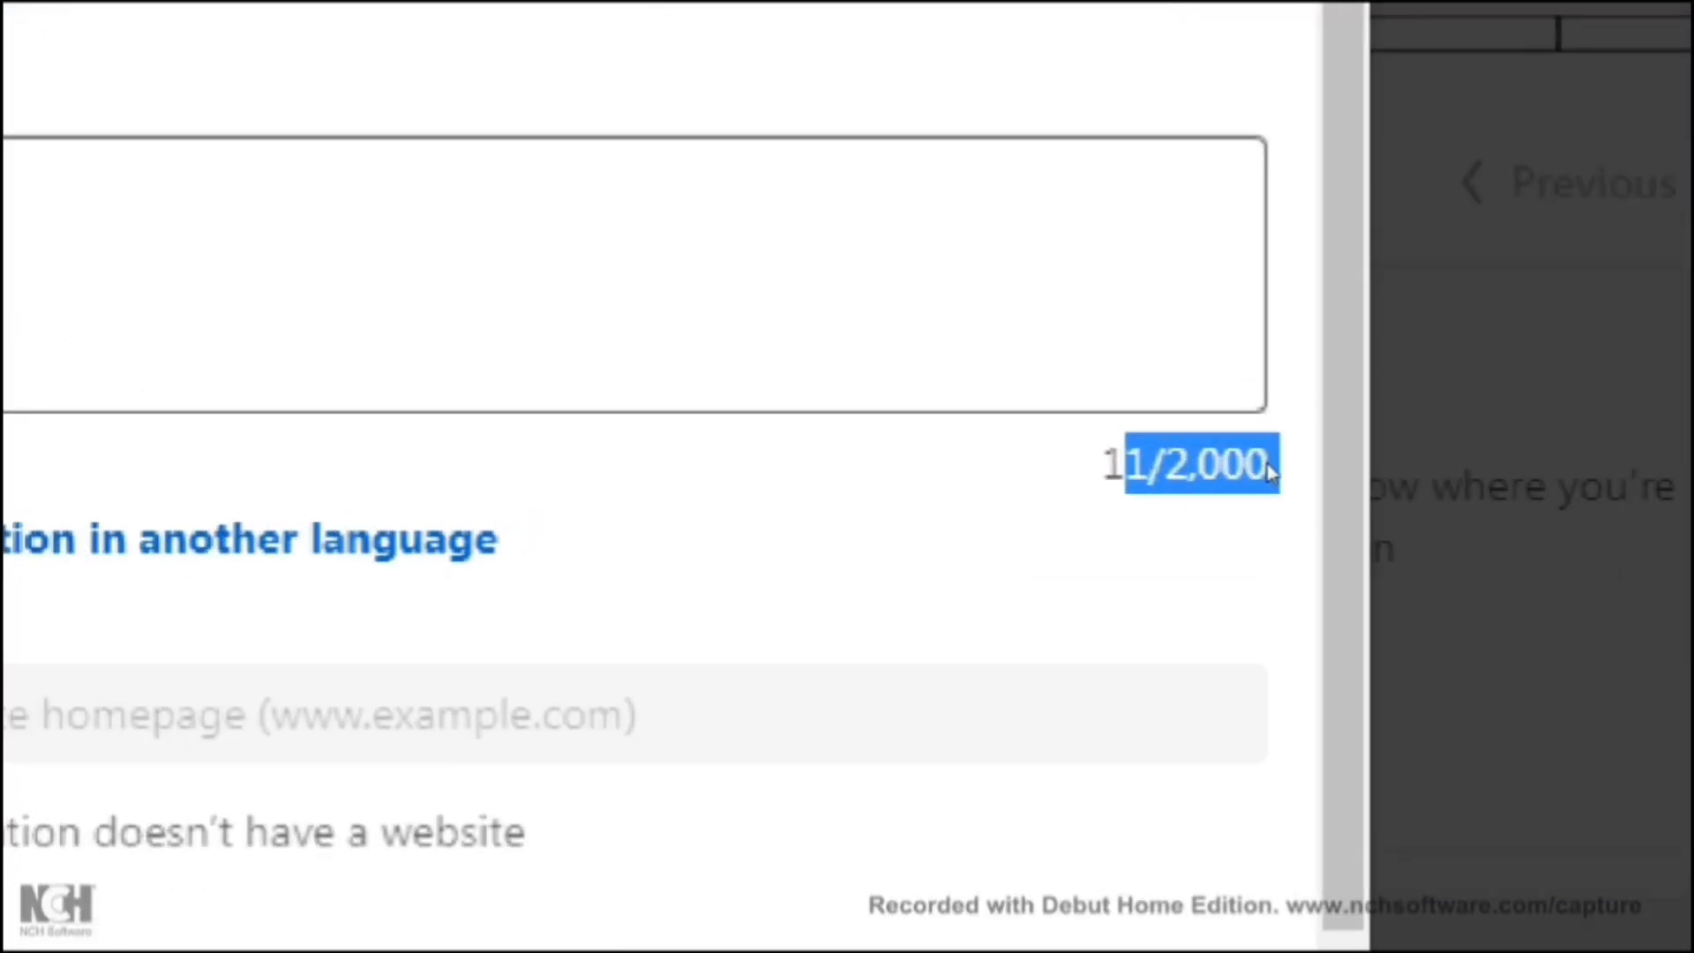
click(1254, 472)
drag(1158, 465, 1296, 485)
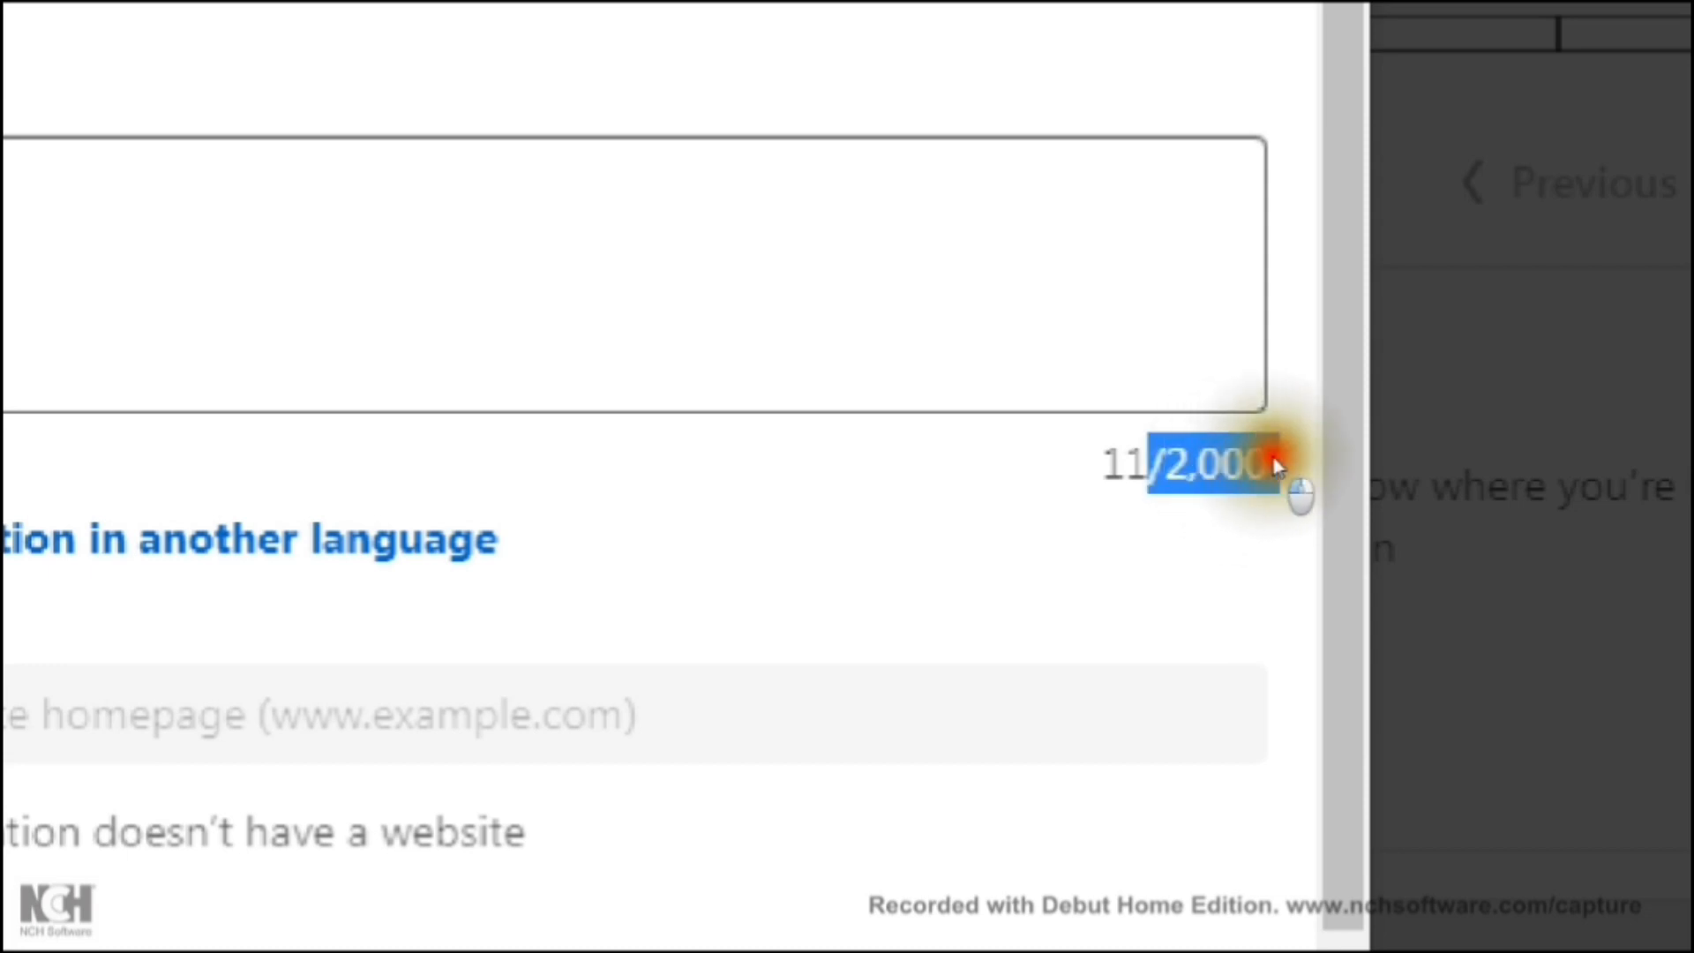
click(1209, 499)
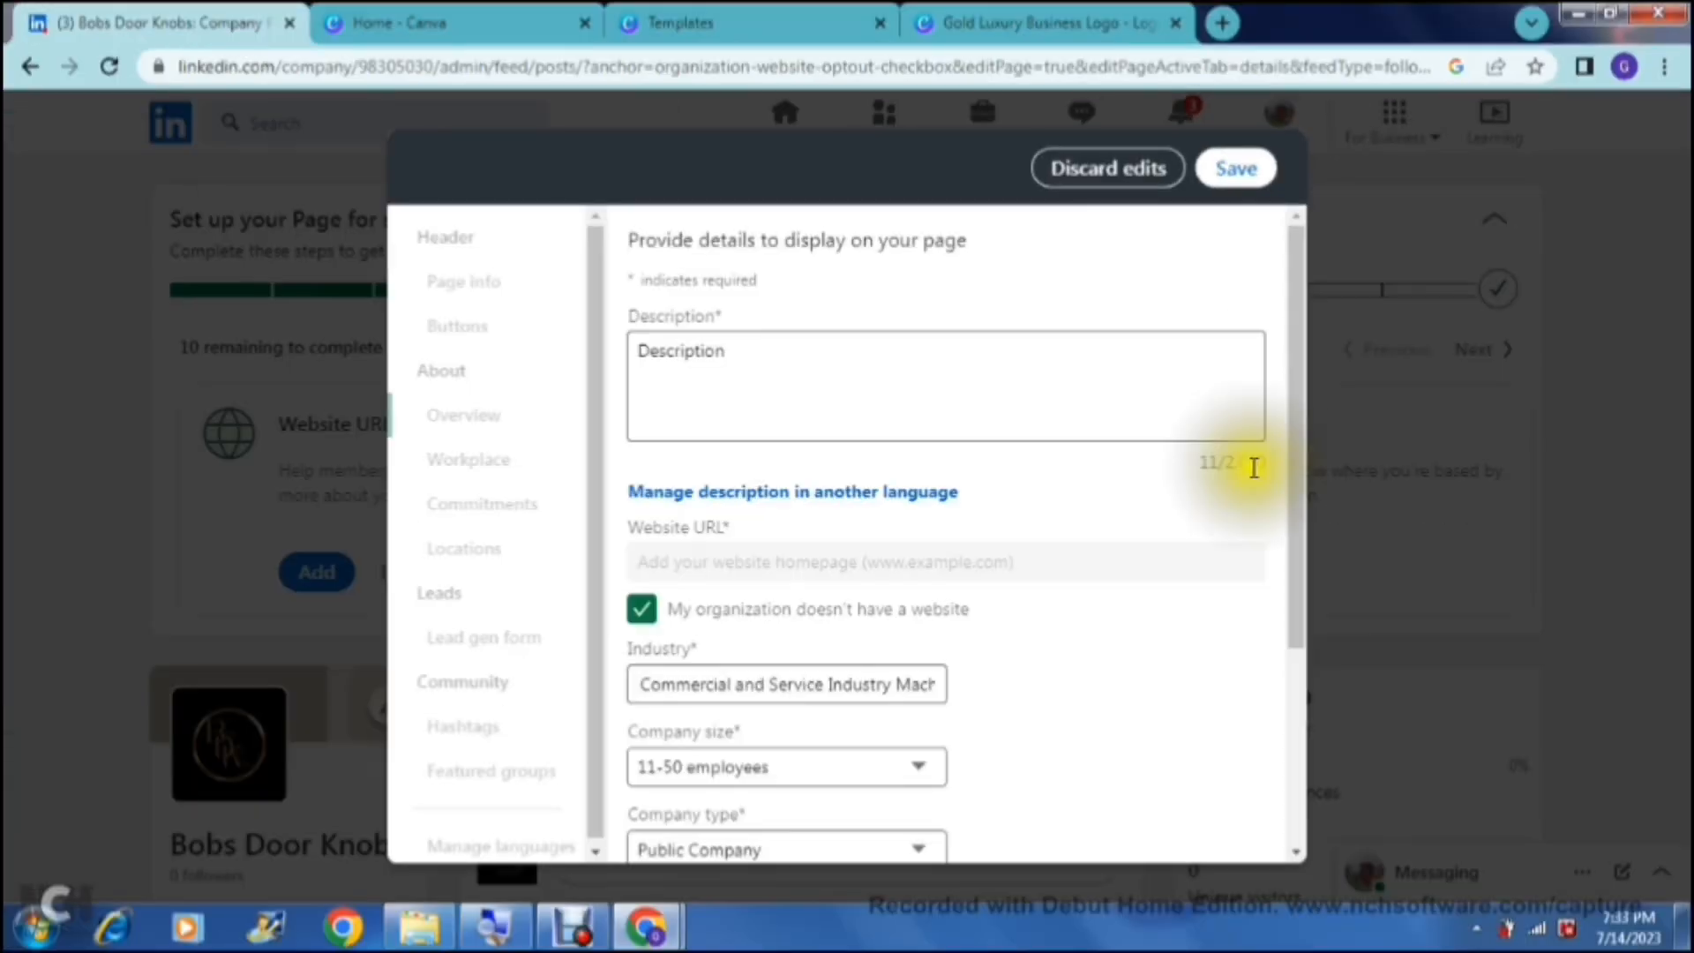
Go to the company's phone number field in the page details and save the details.
drag(1251, 468, 1305, 704)
click(693, 635)
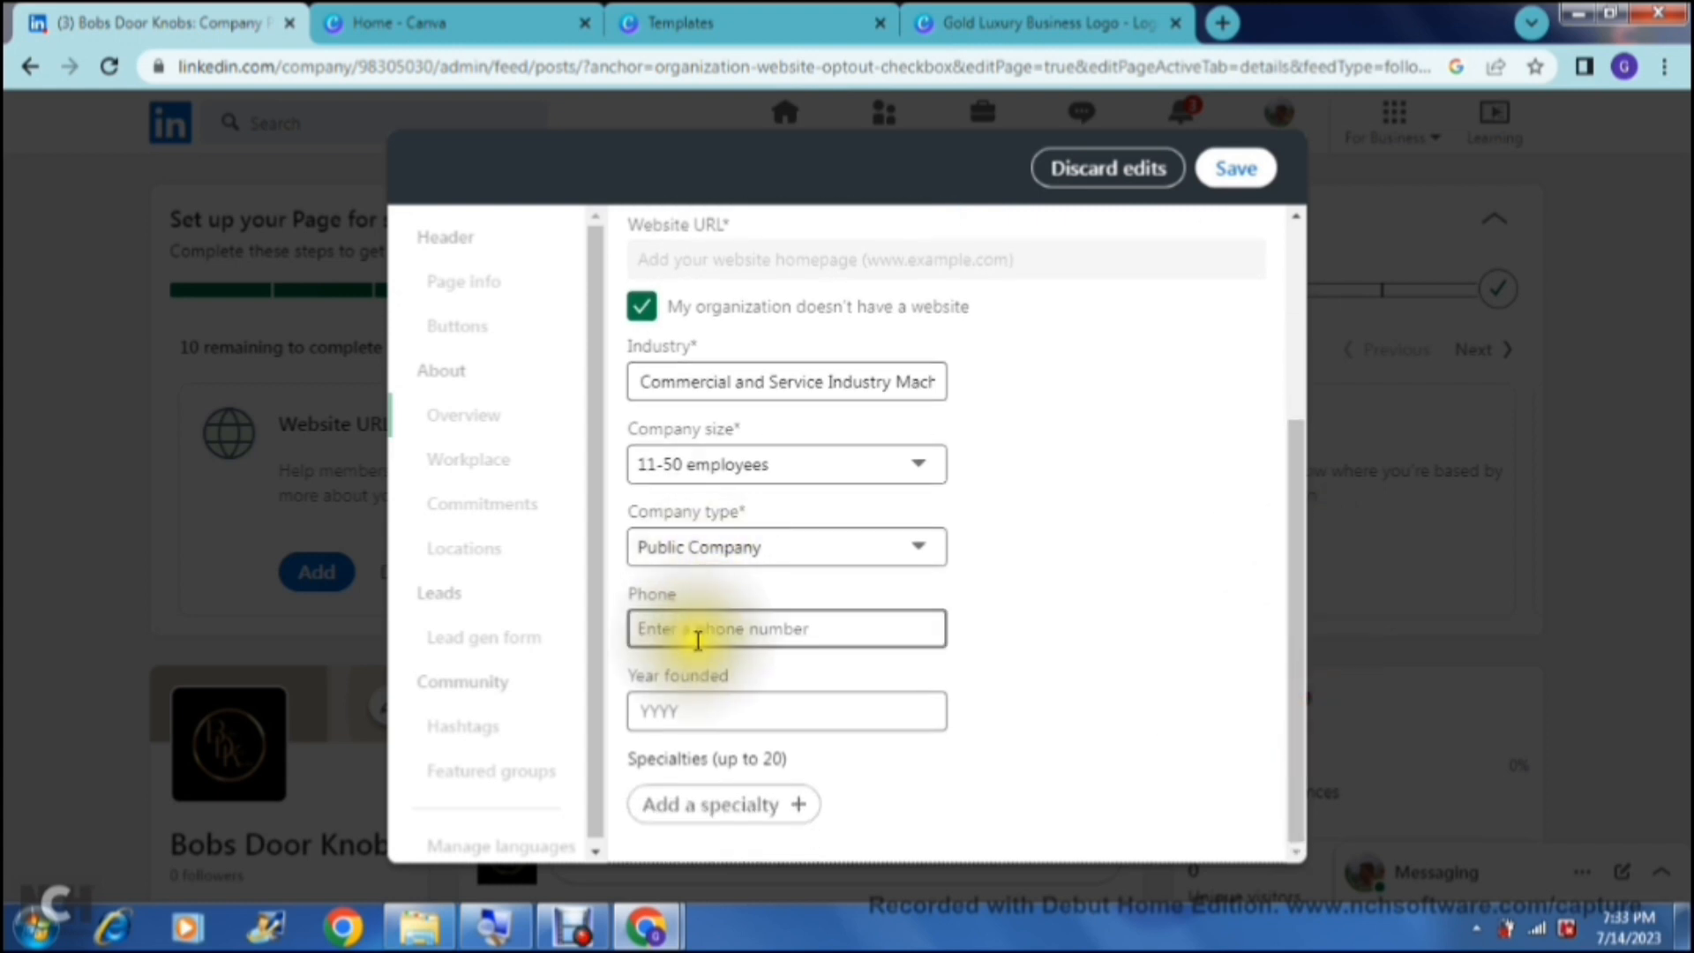
click(697, 637)
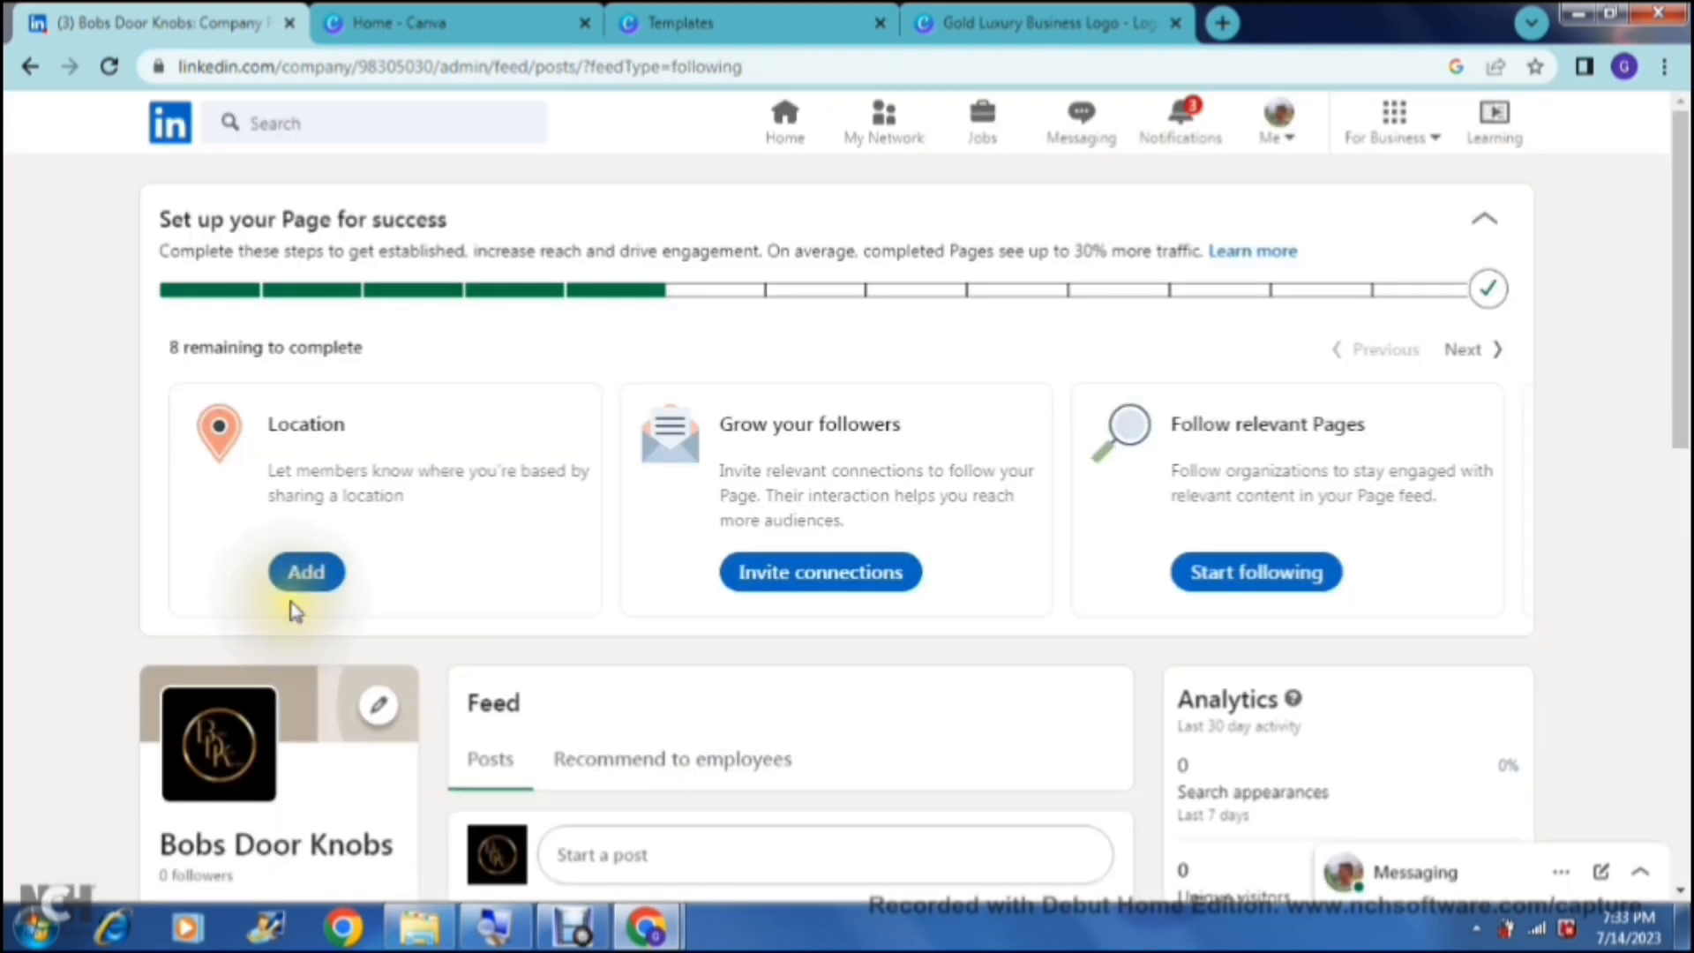
Add a primary location with South Africa as the country and the company's street address, and save it.
click(308, 579)
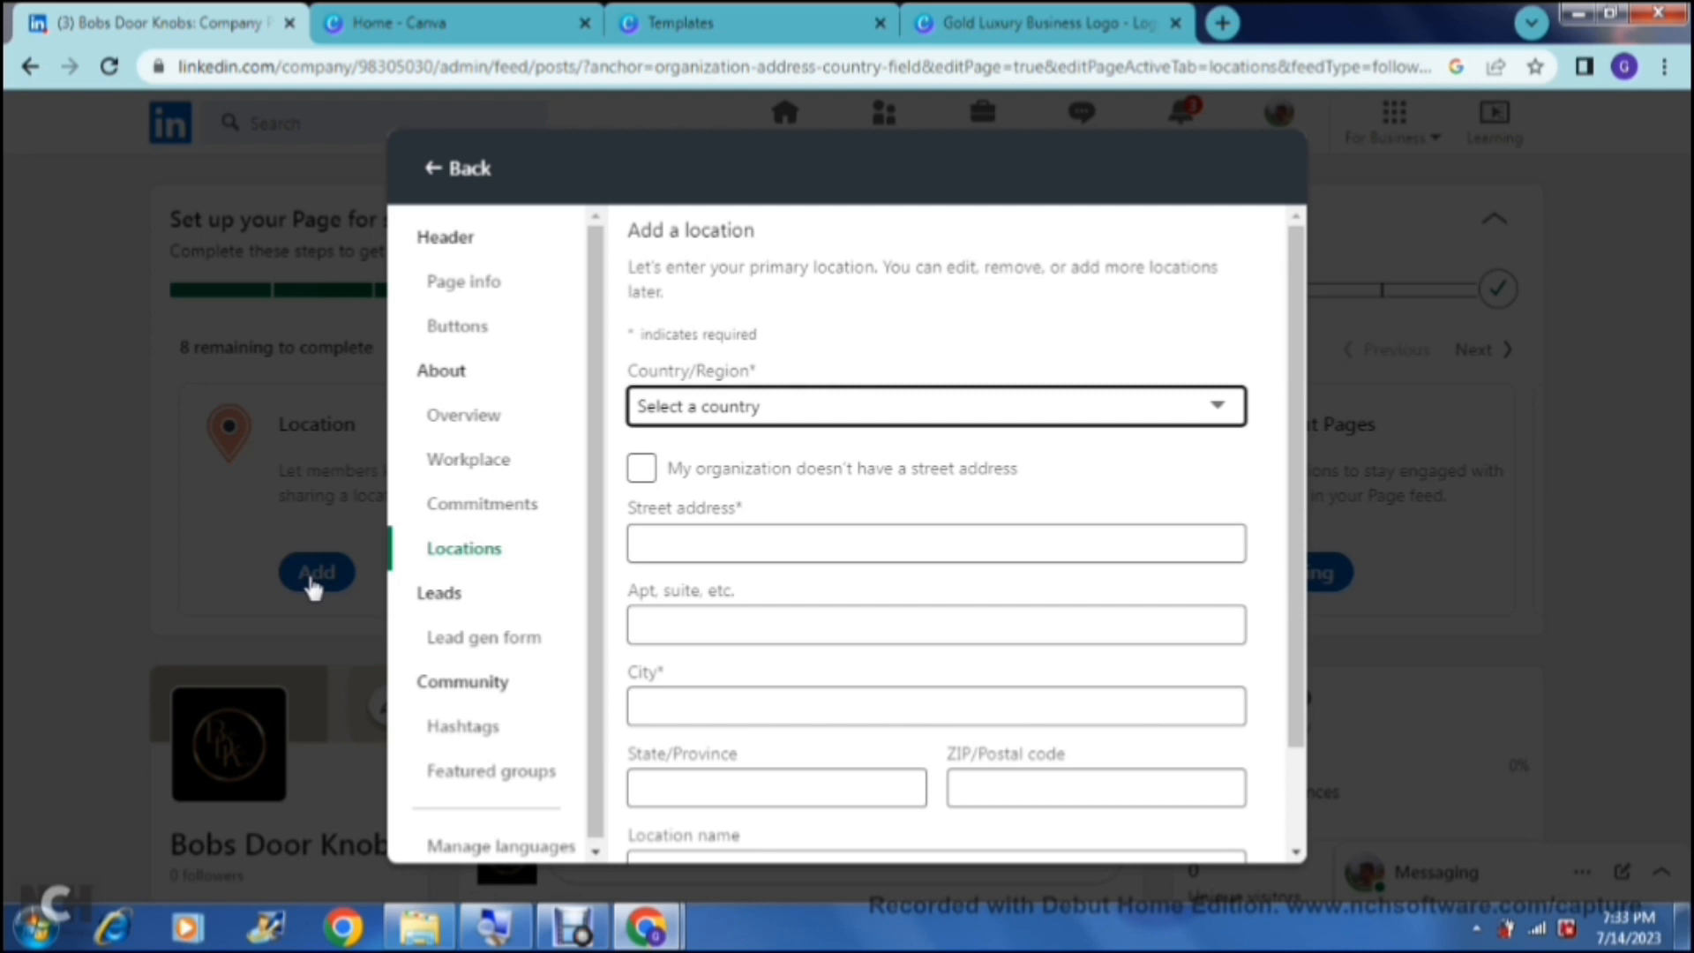
click(849, 413)
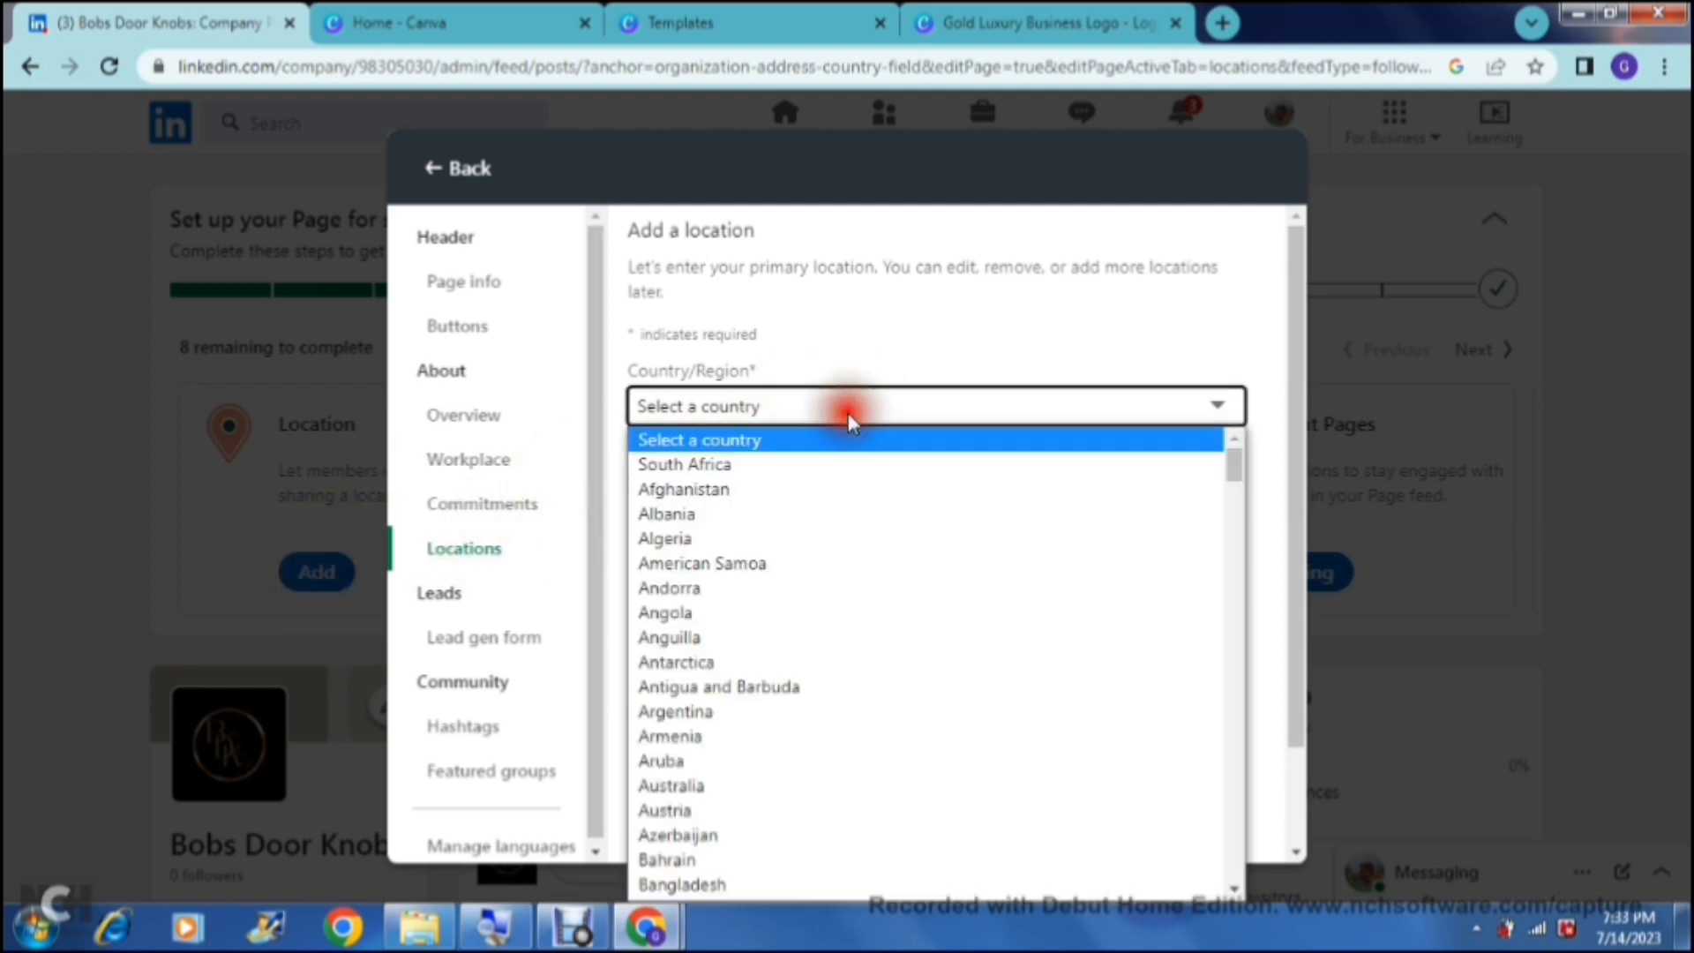
click(834, 463)
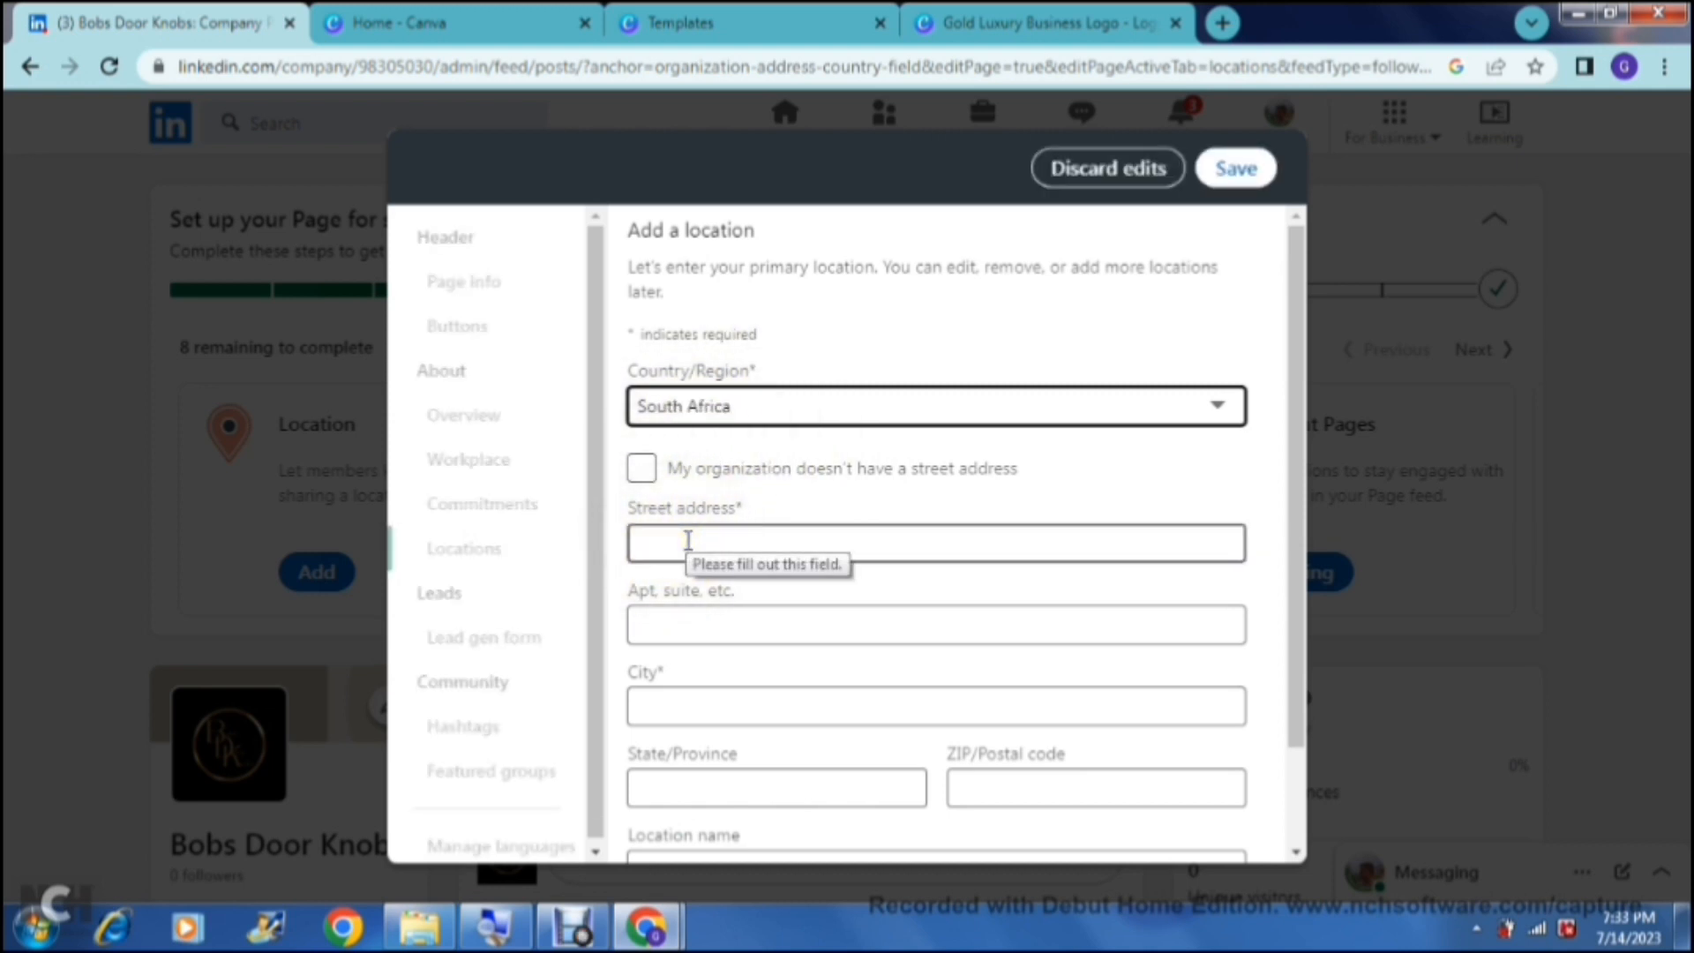
click(795, 540)
click(799, 542)
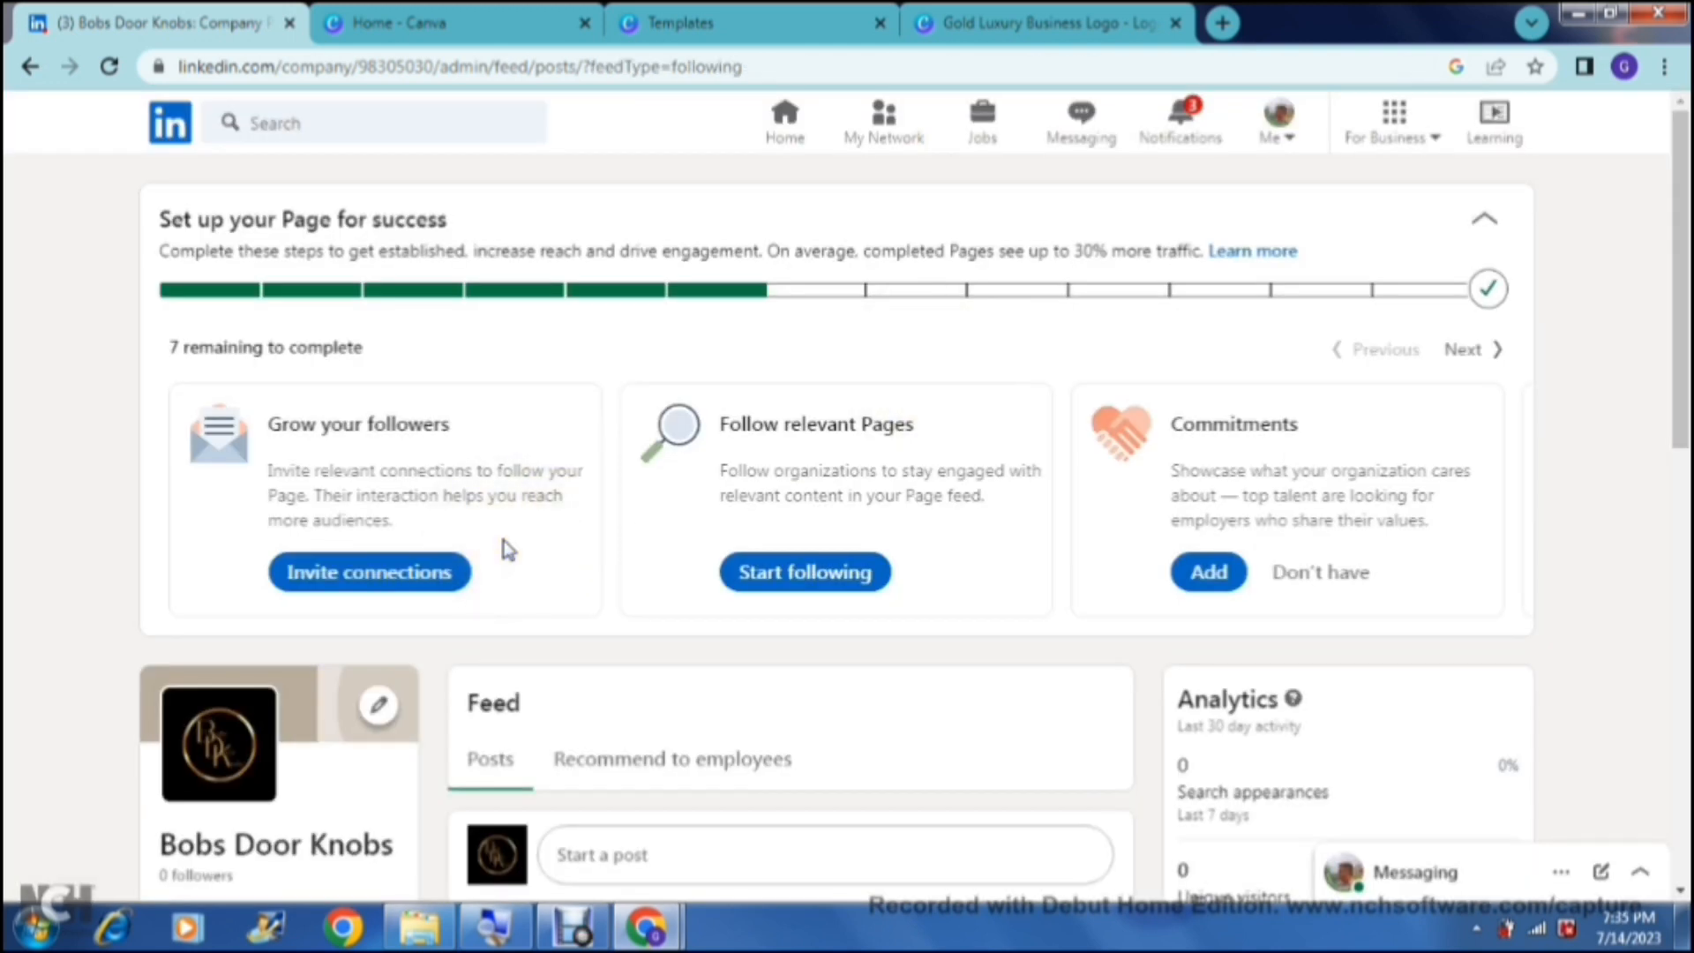
Open the invitation of connections to follow the page and select the listed connection as an invitee.
click(388, 492)
click(427, 574)
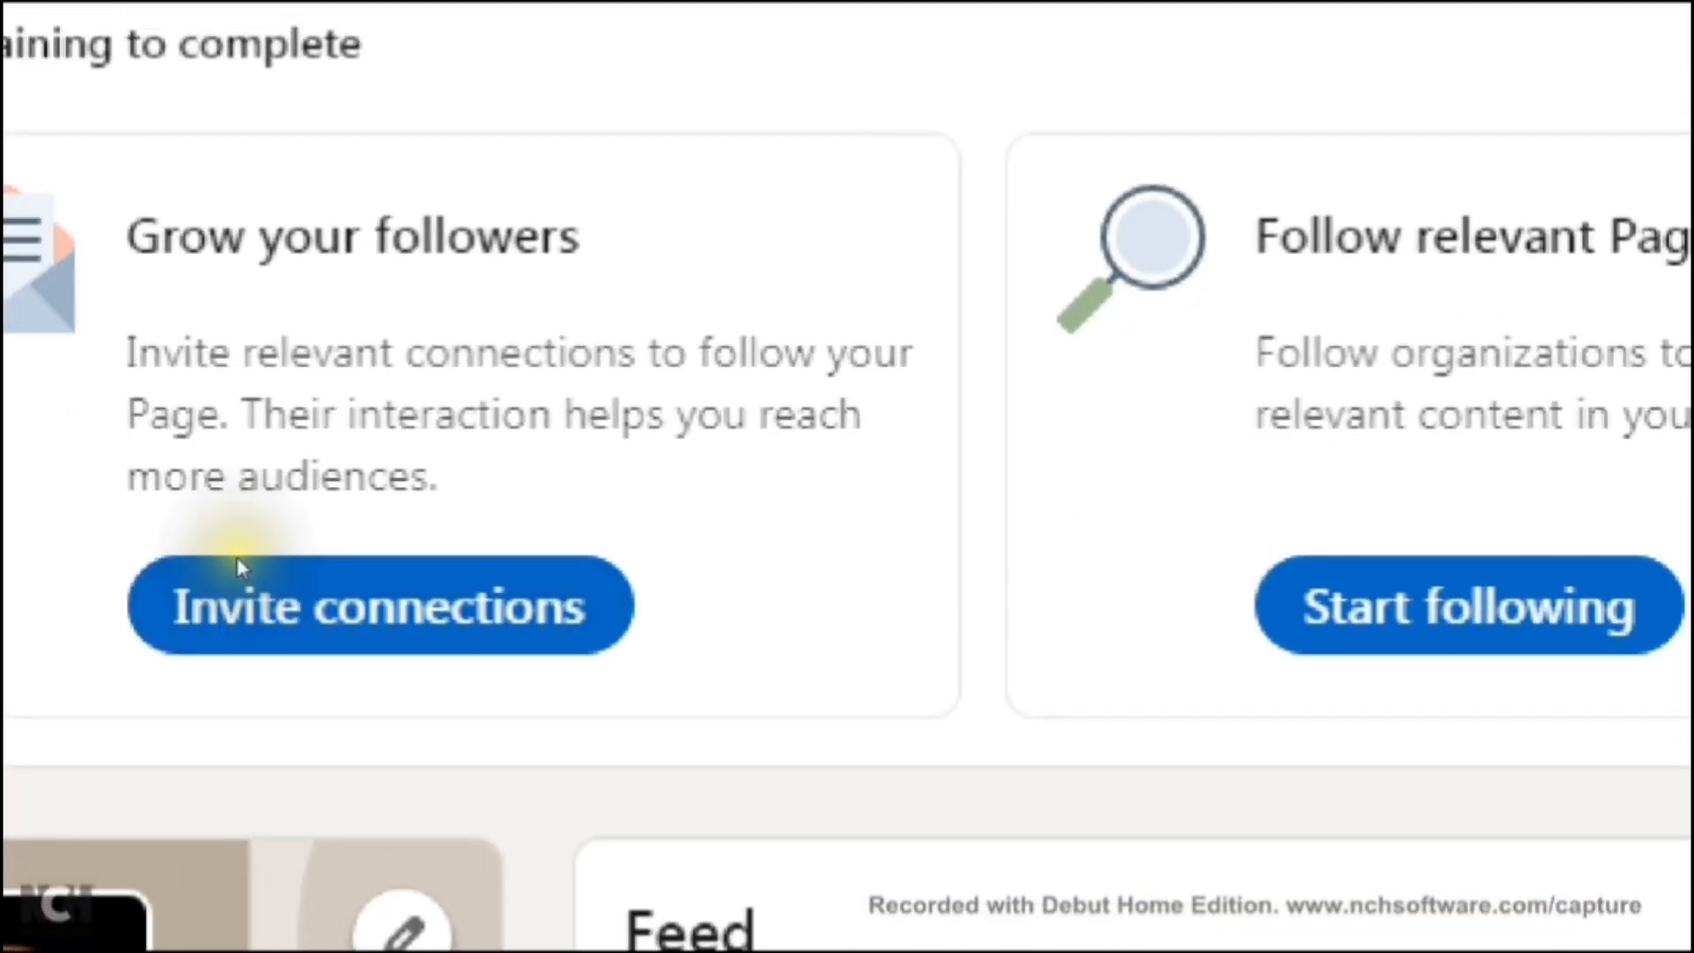
click(342, 560)
click(309, 576)
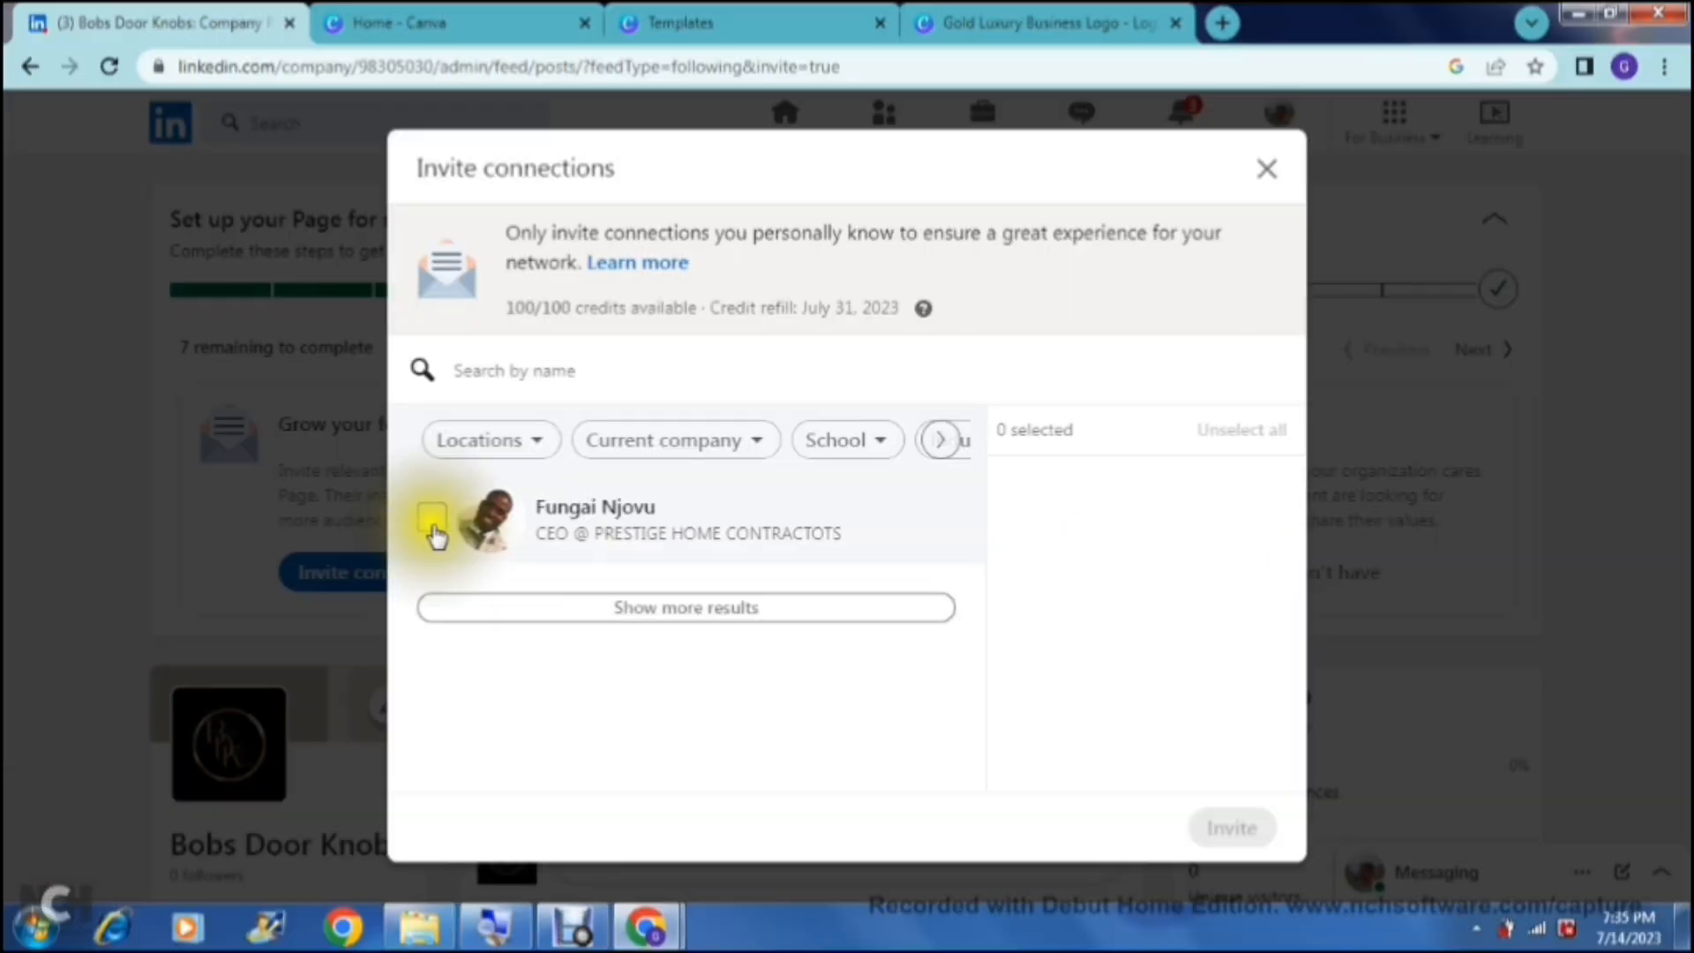
click(433, 519)
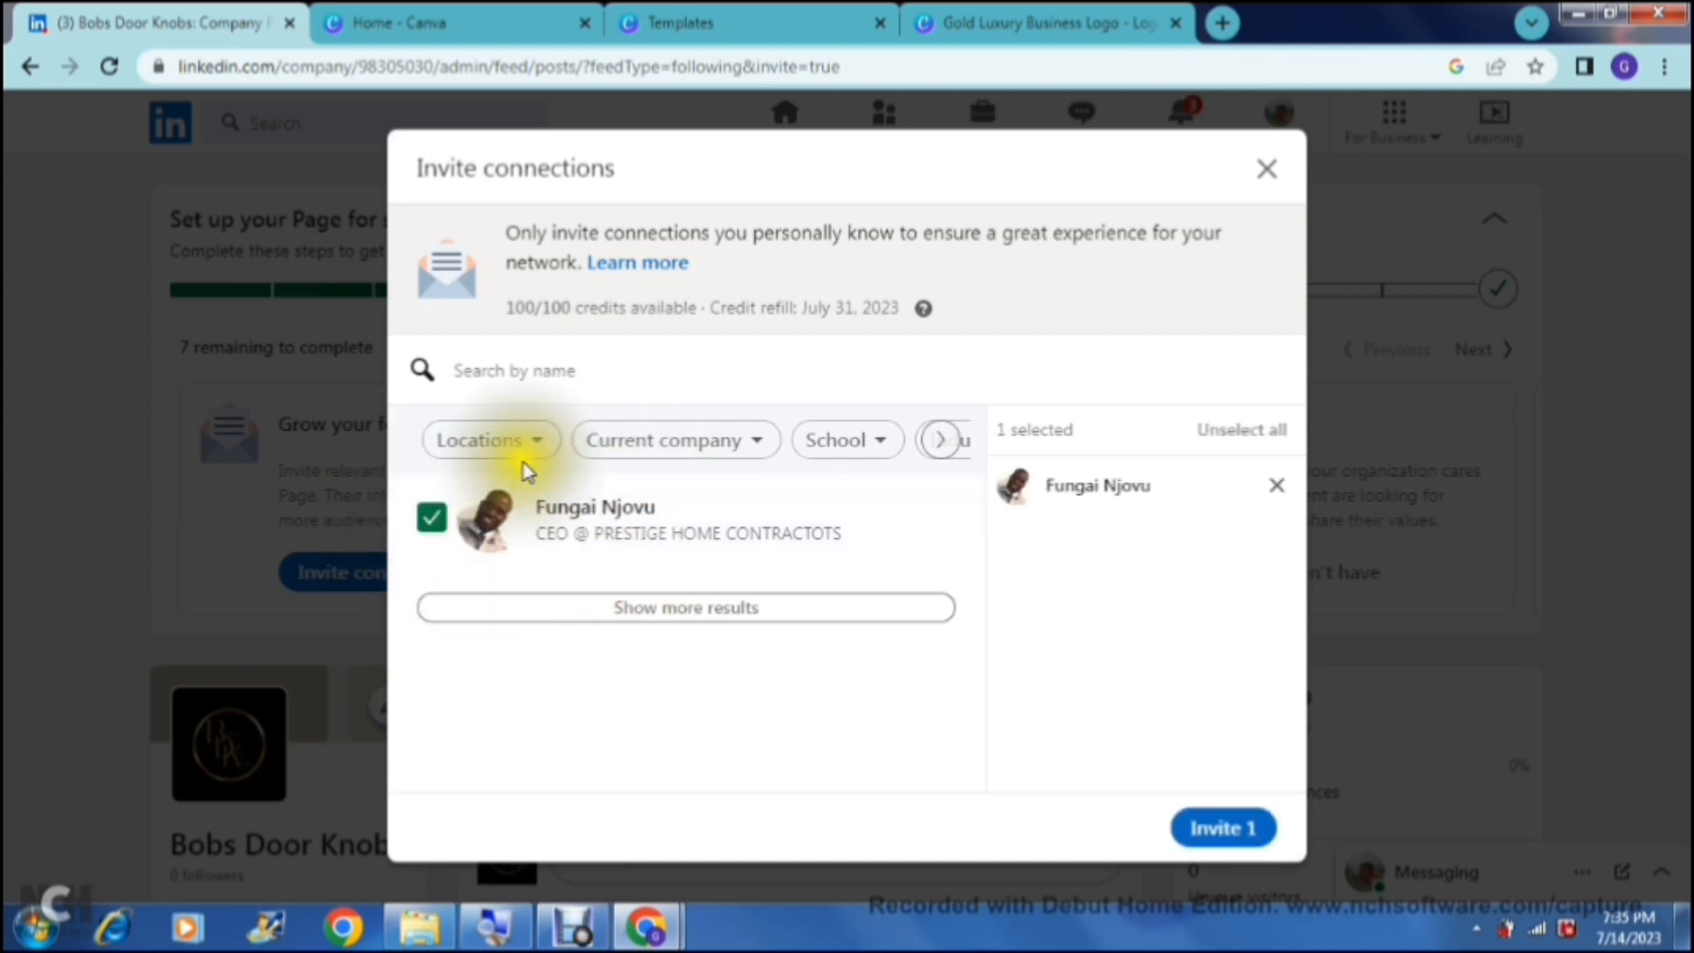
Send the follow invitation to the selected connection and decline the suggestion to start a post.
click(1225, 832)
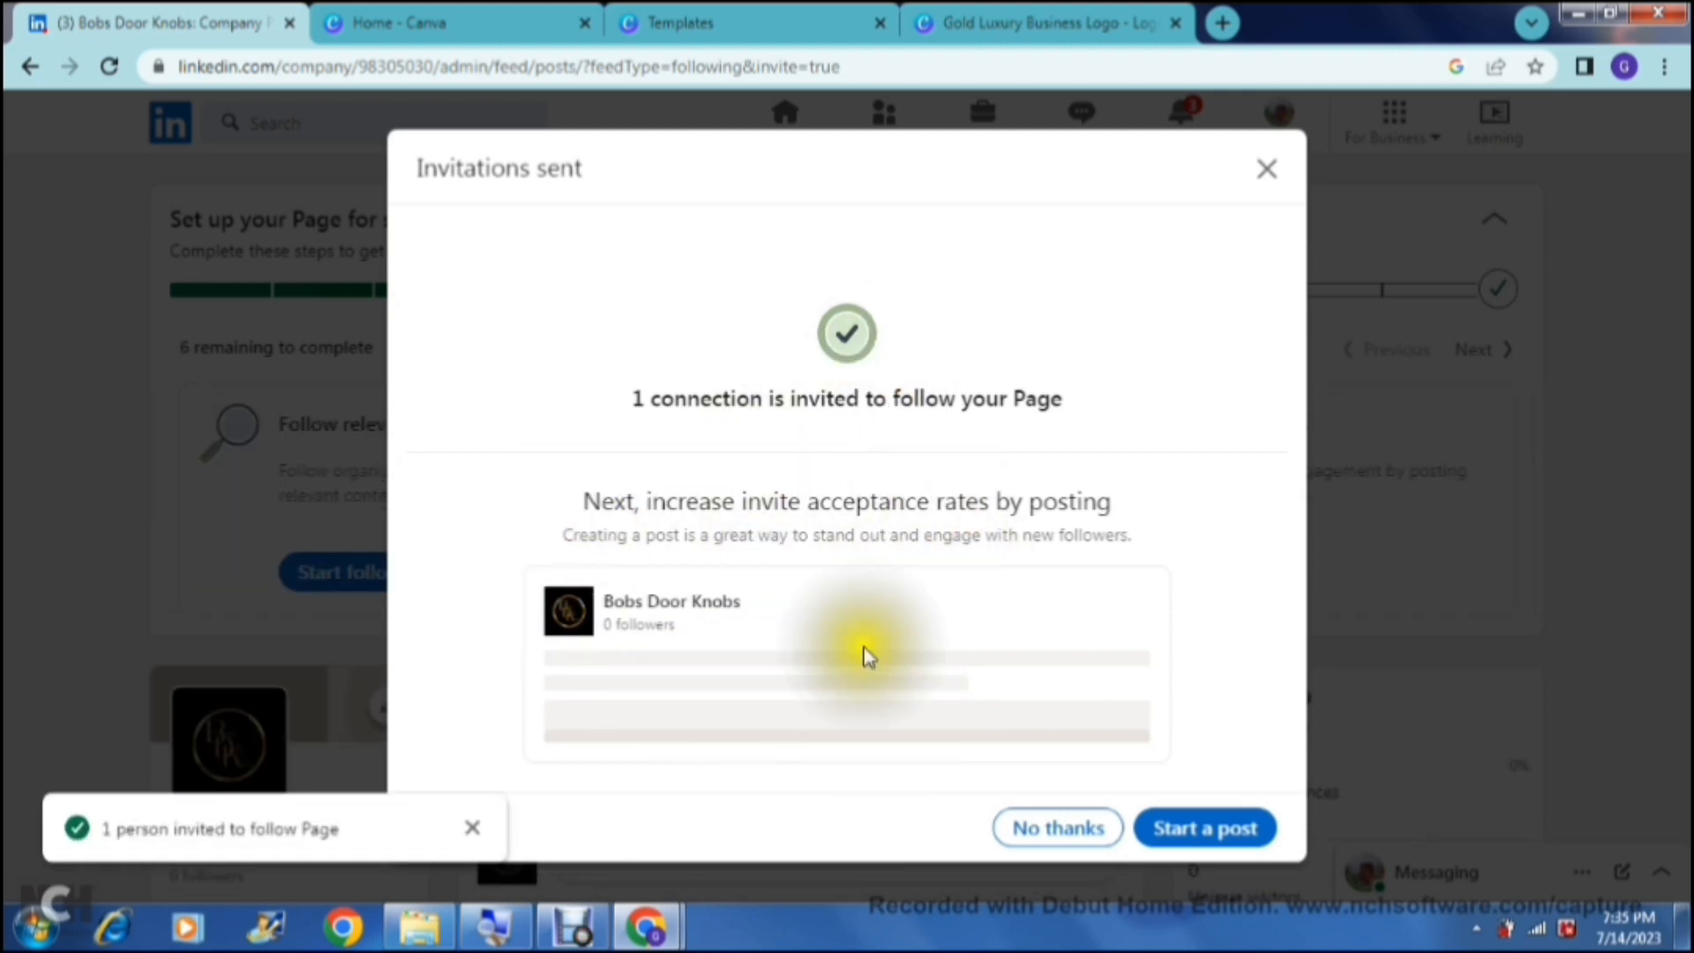
click(1033, 840)
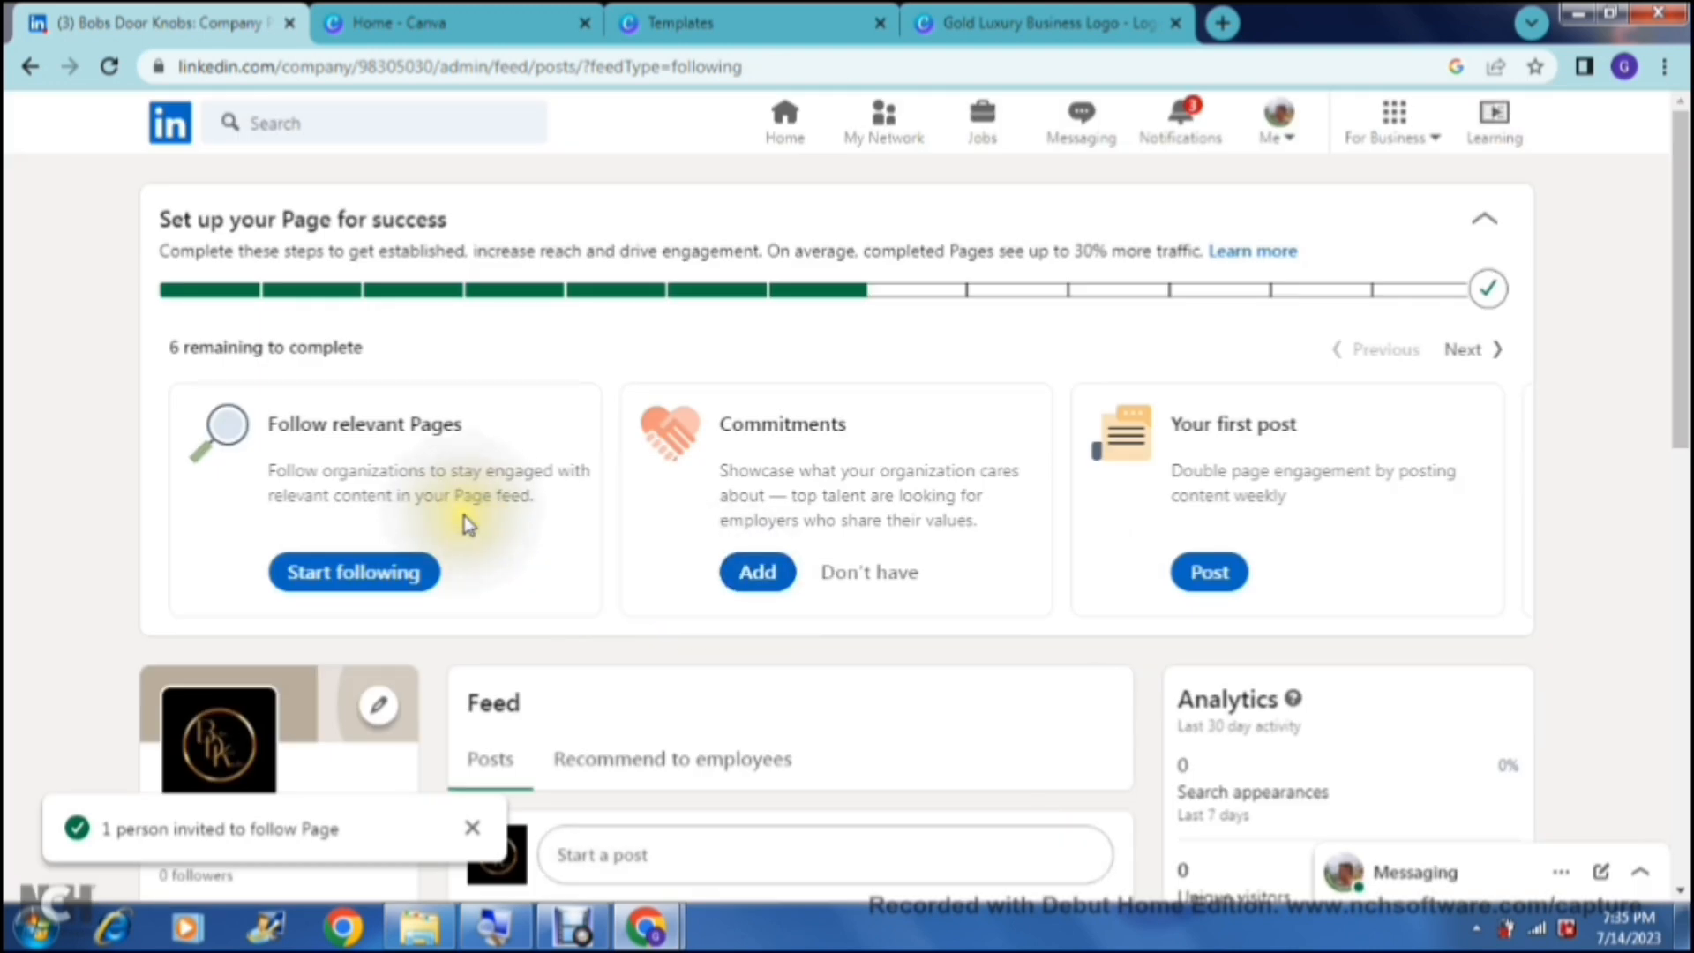
Follow the recommended Film and Publication Board page on behalf of the company page and finish the selection.
click(381, 581)
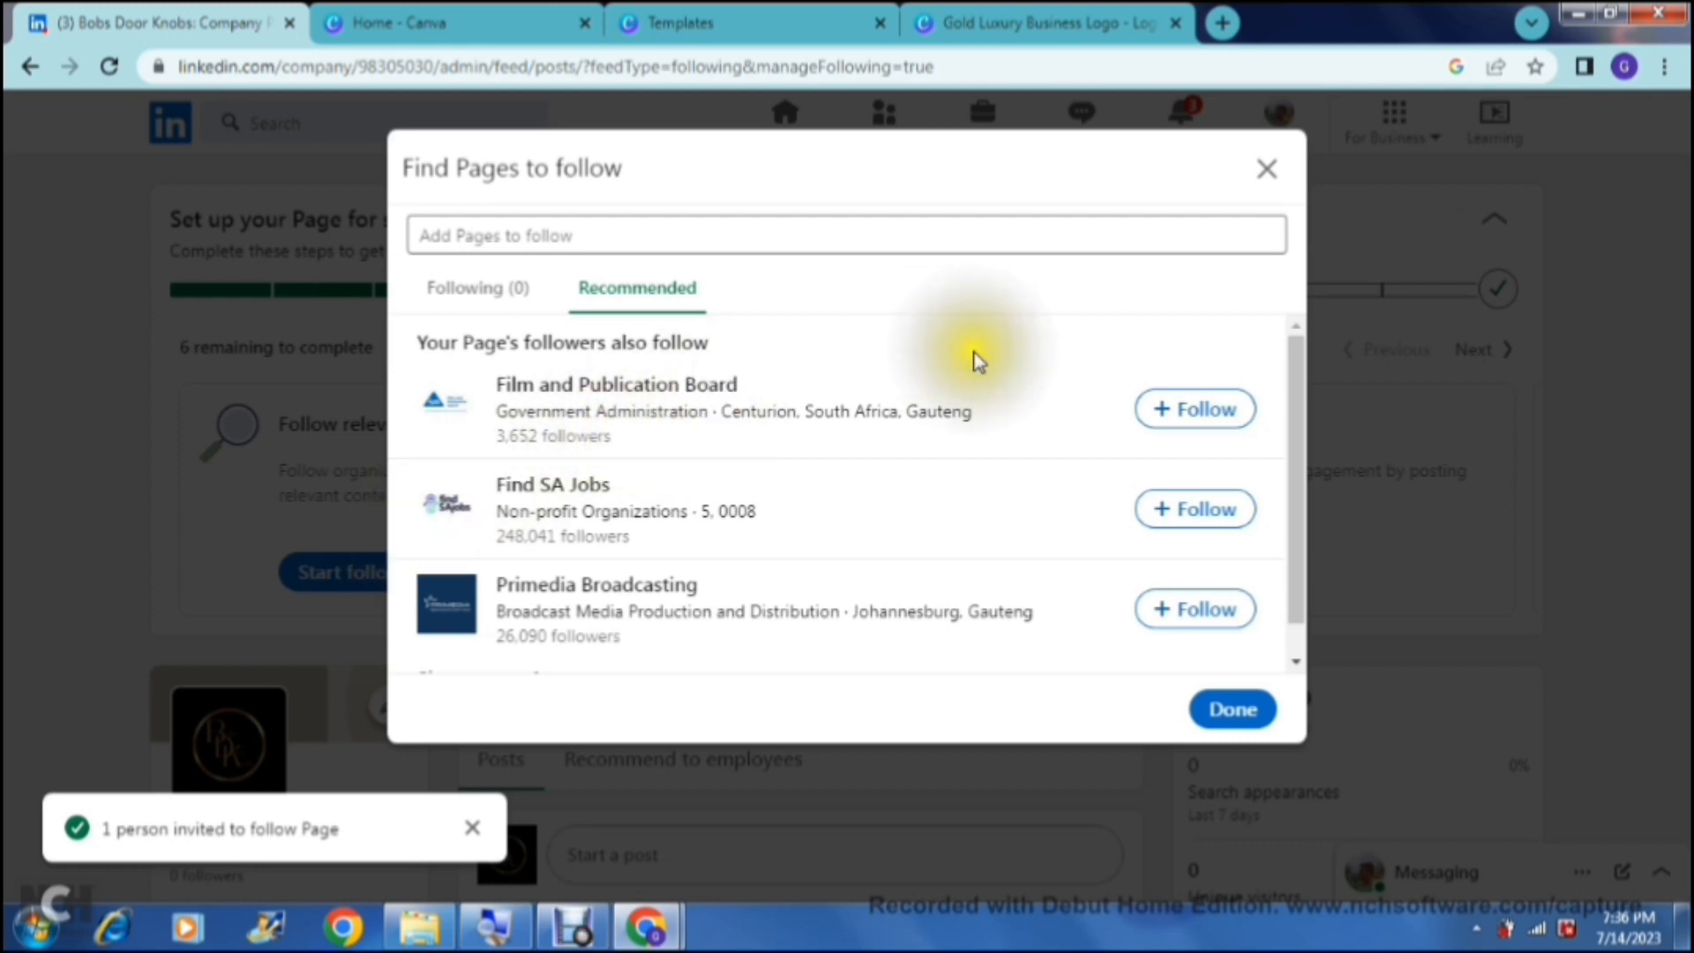
click(1197, 436)
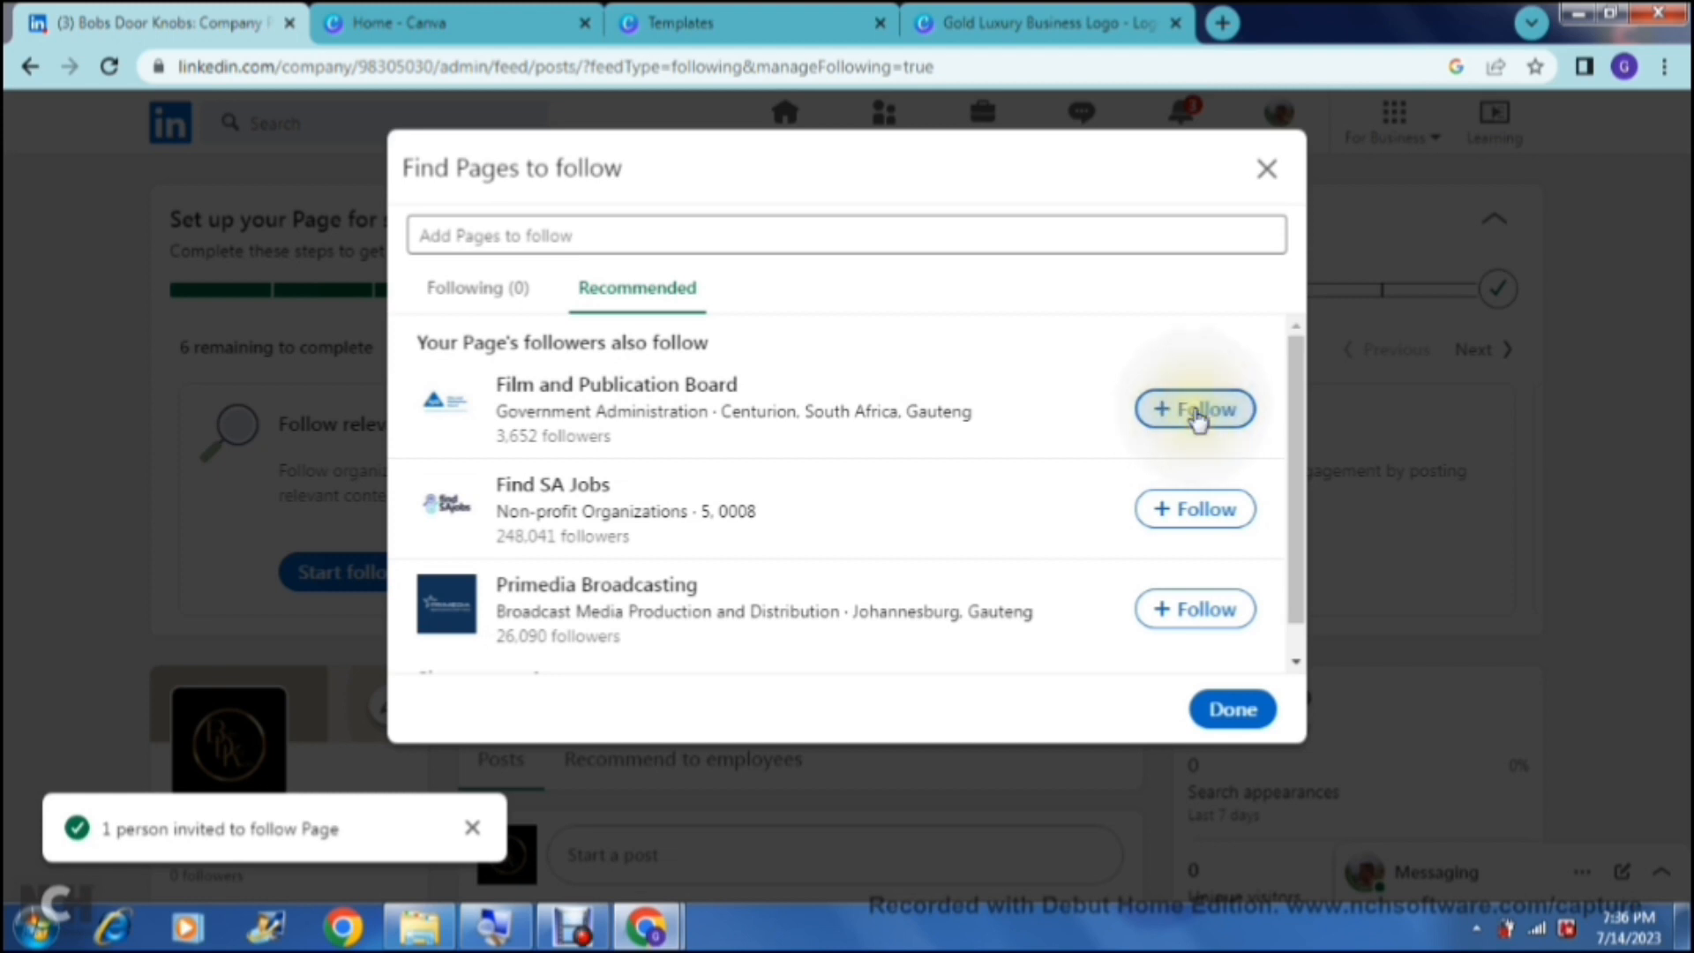
click(794, 234)
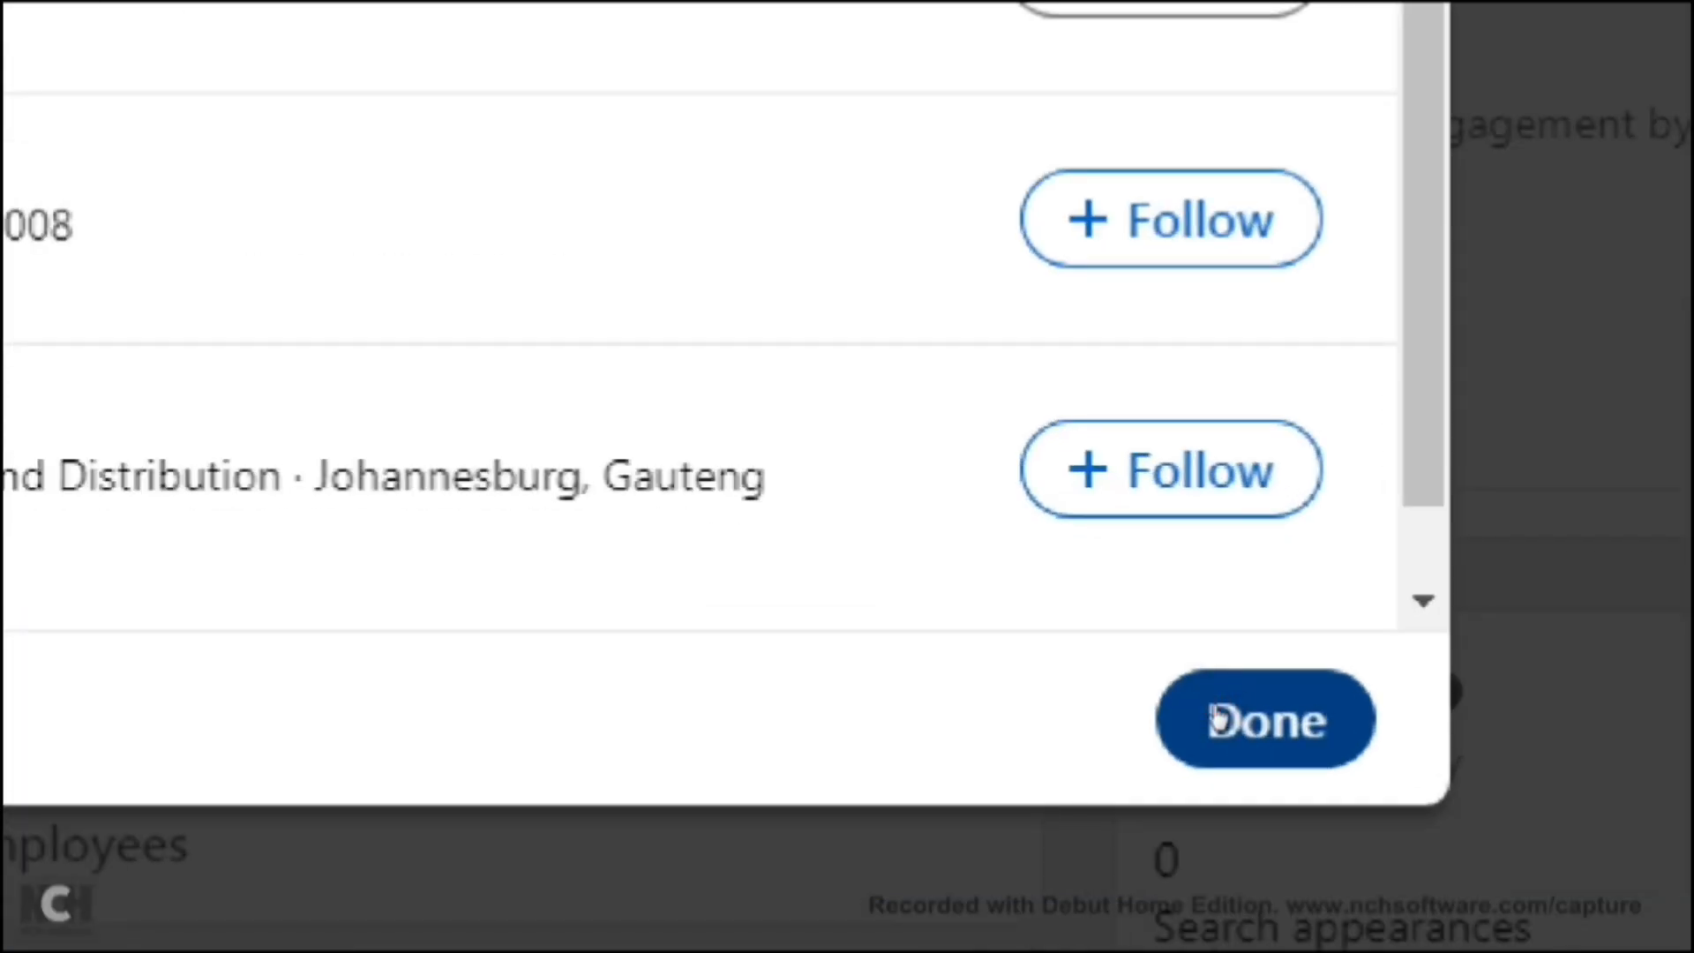
click(1216, 719)
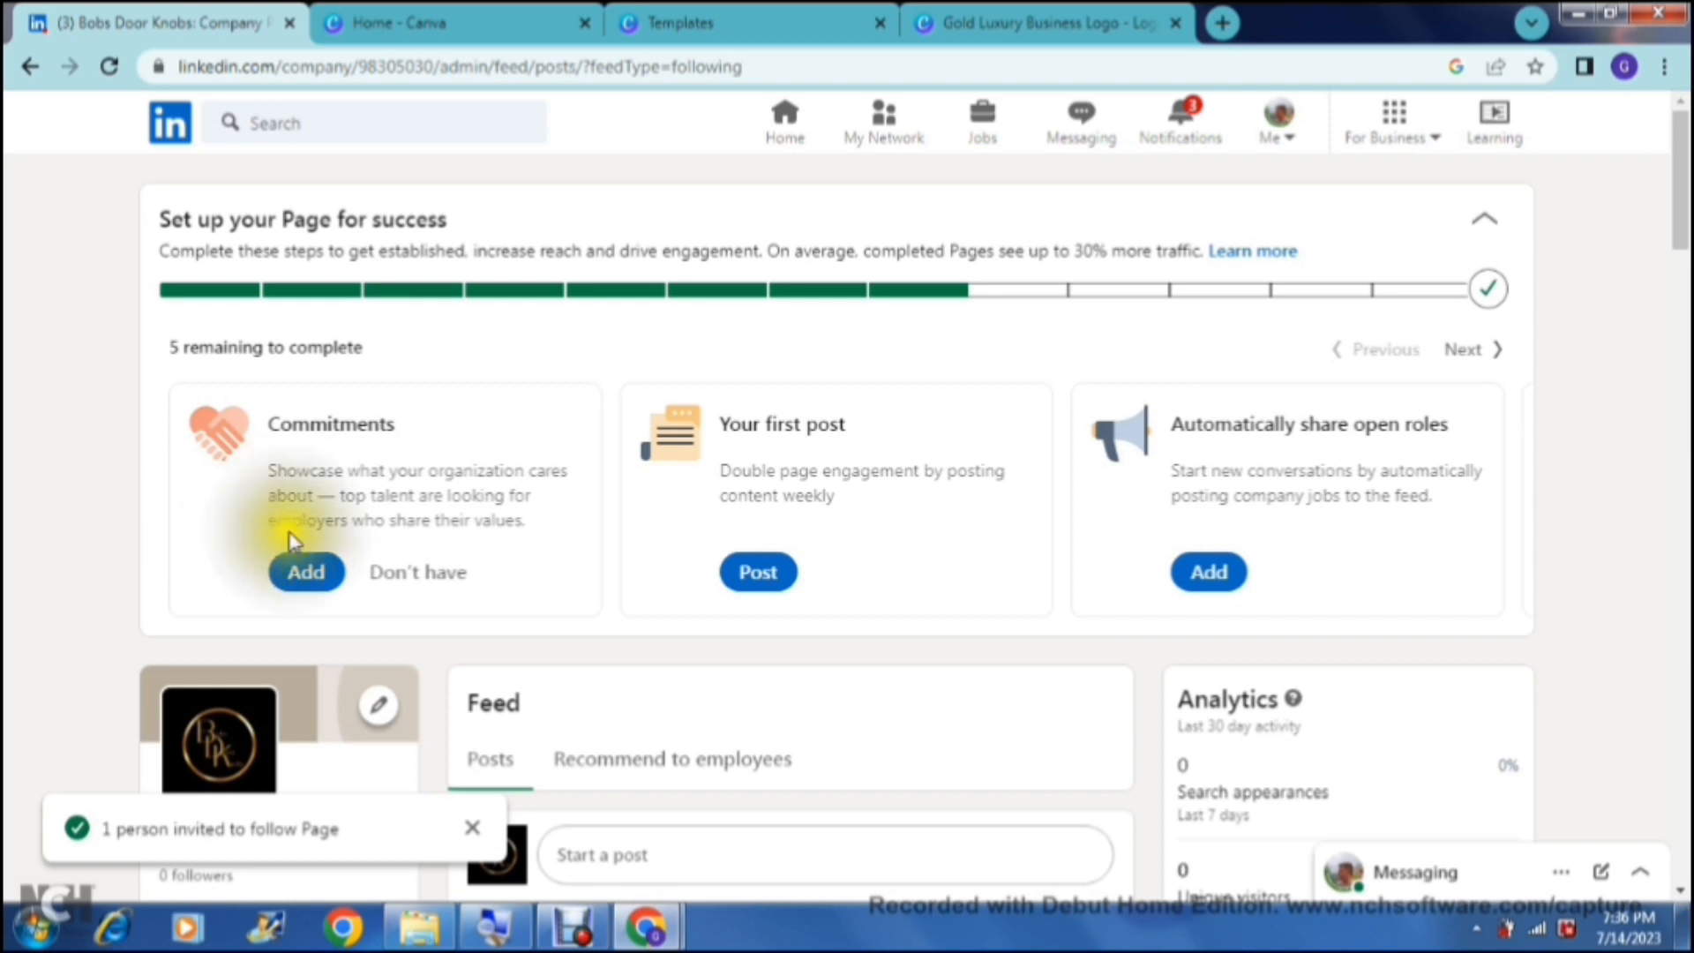
View the commitments guidance, close it, and mark the organization as having no commitments.
click(405, 582)
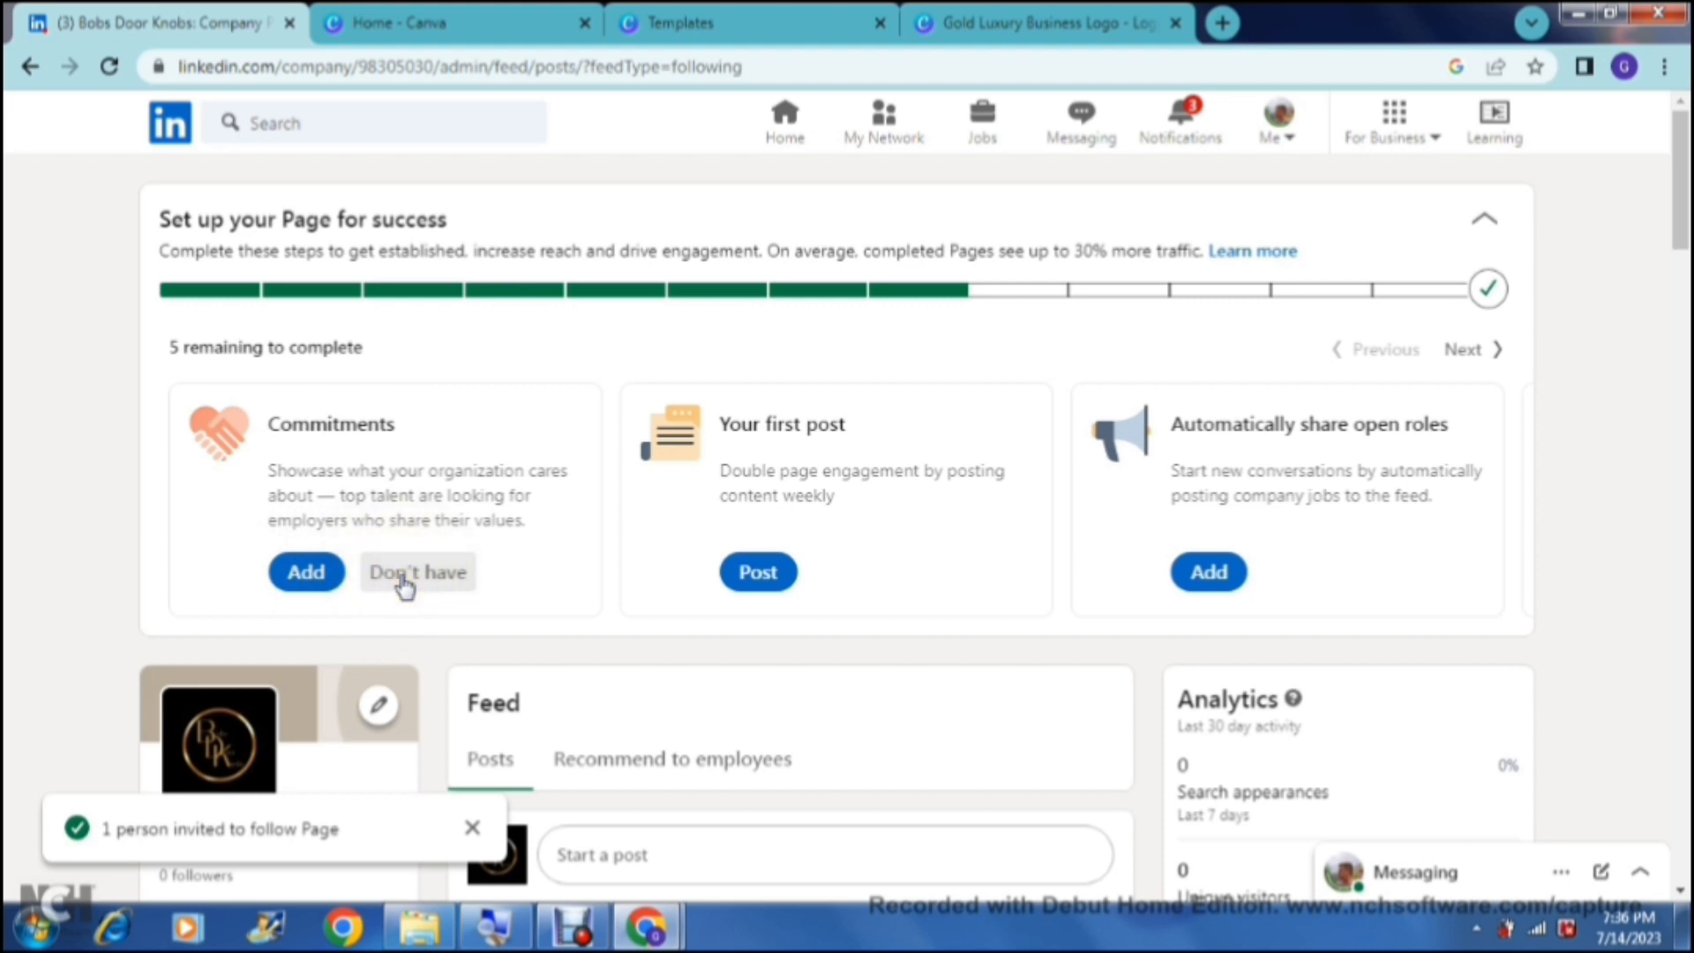
click(316, 591)
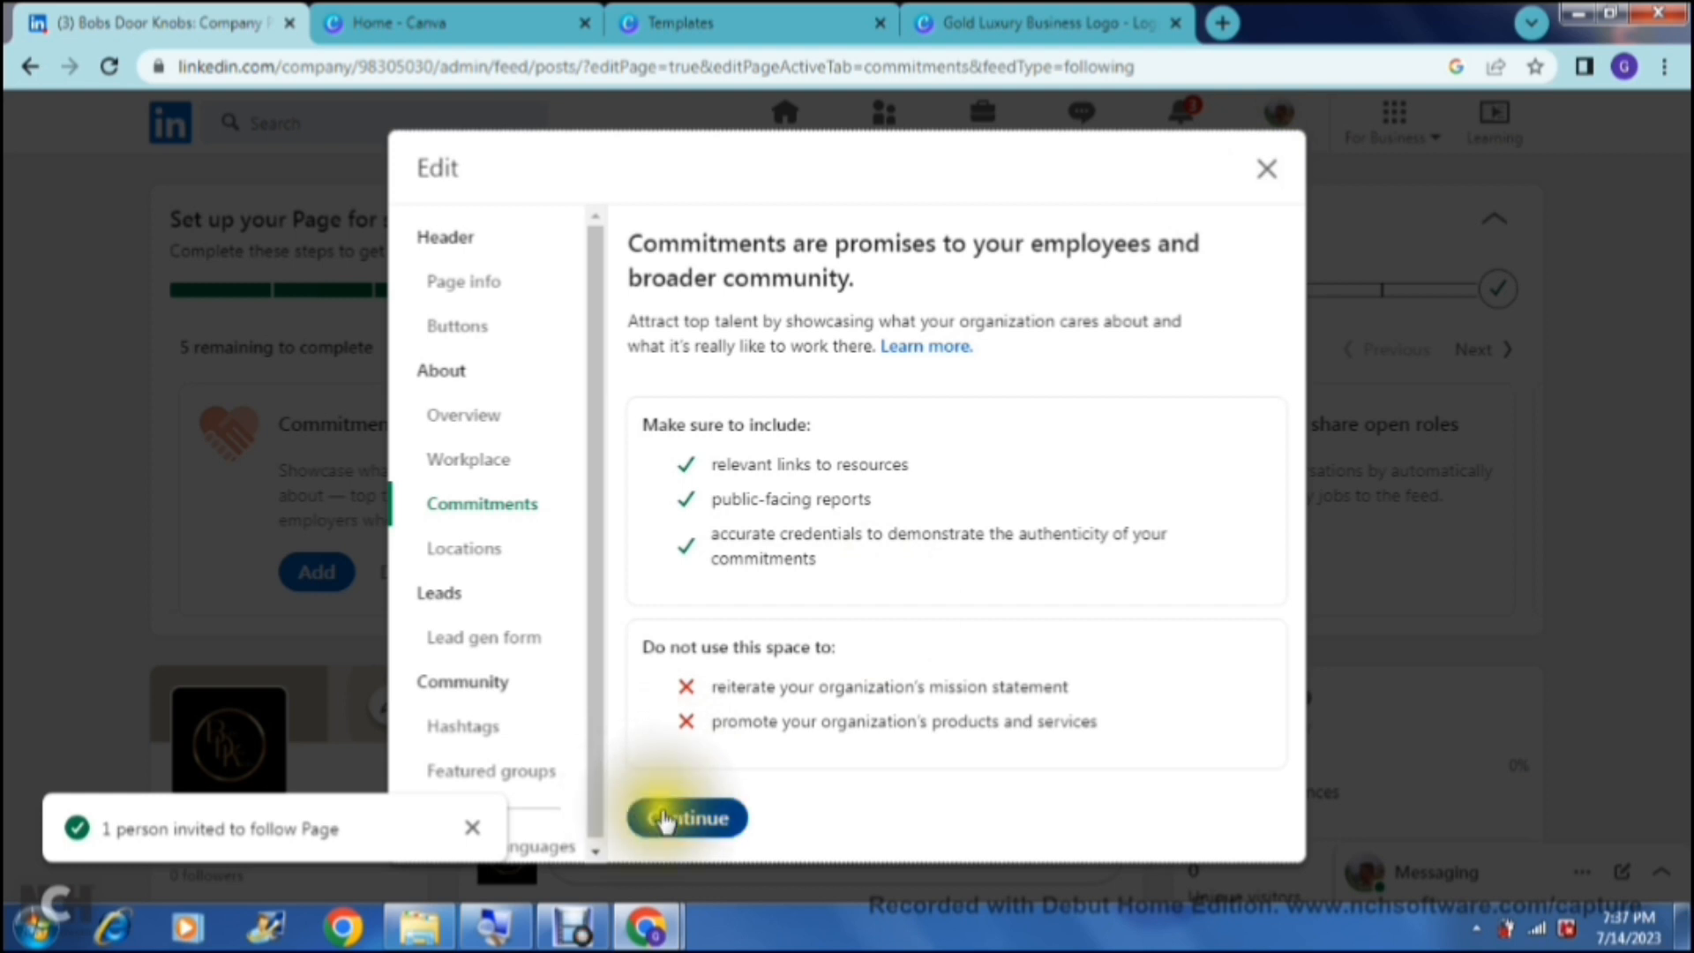
click(1269, 172)
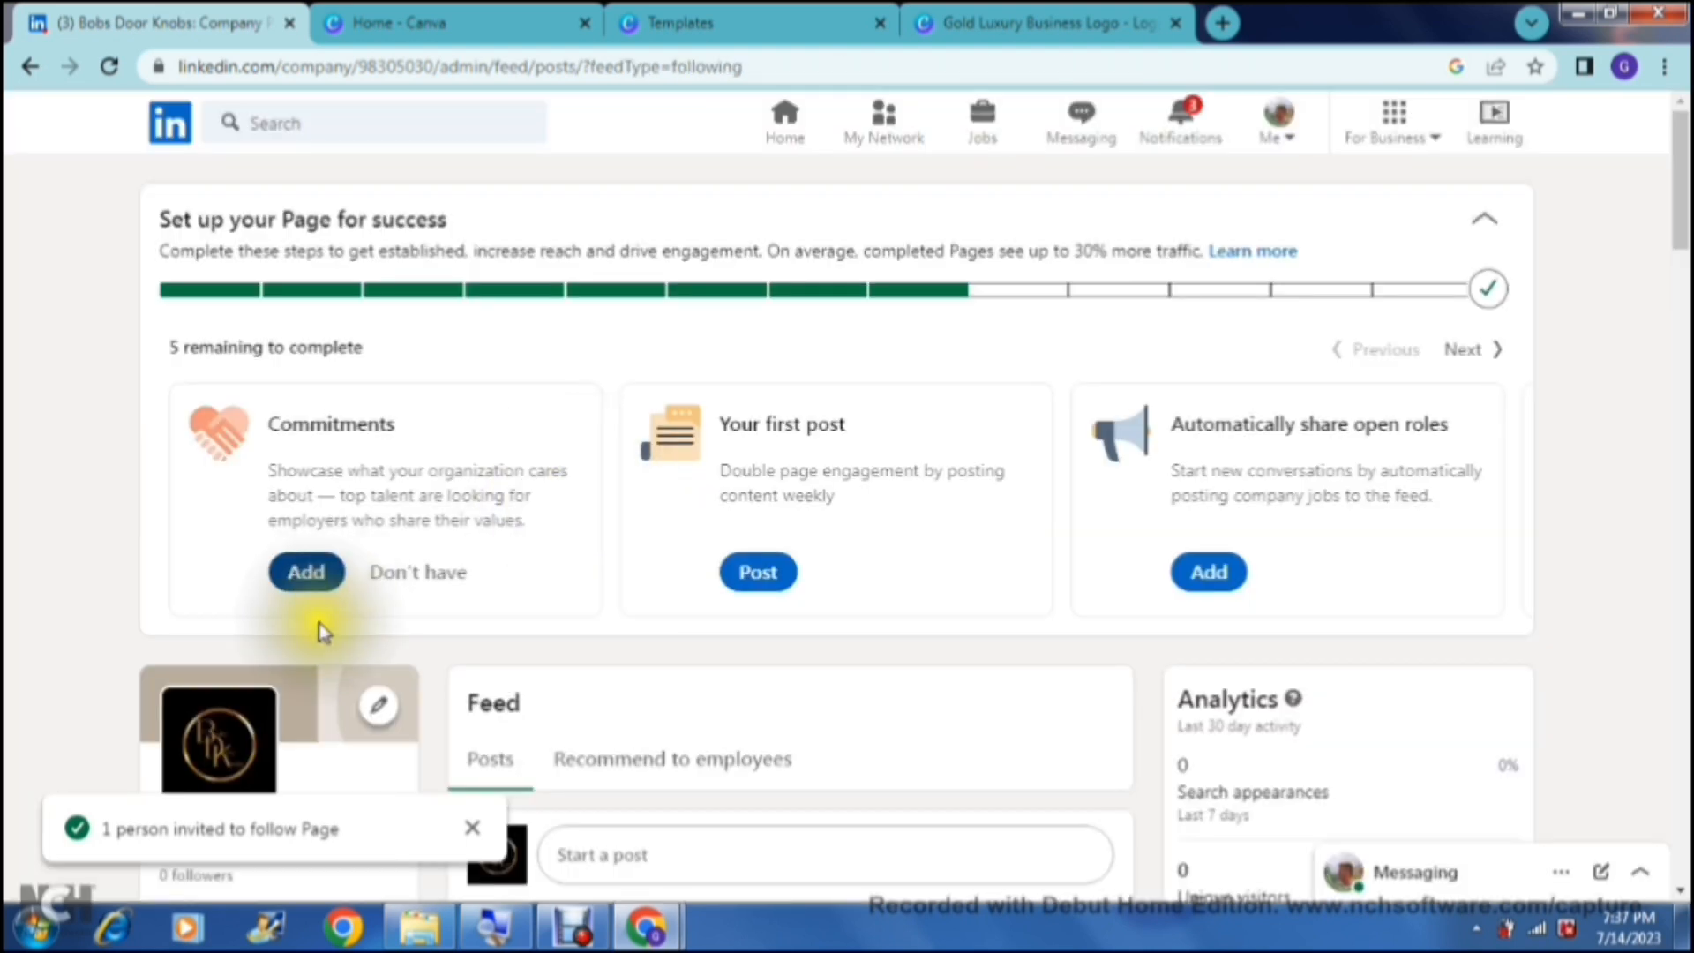
click(420, 575)
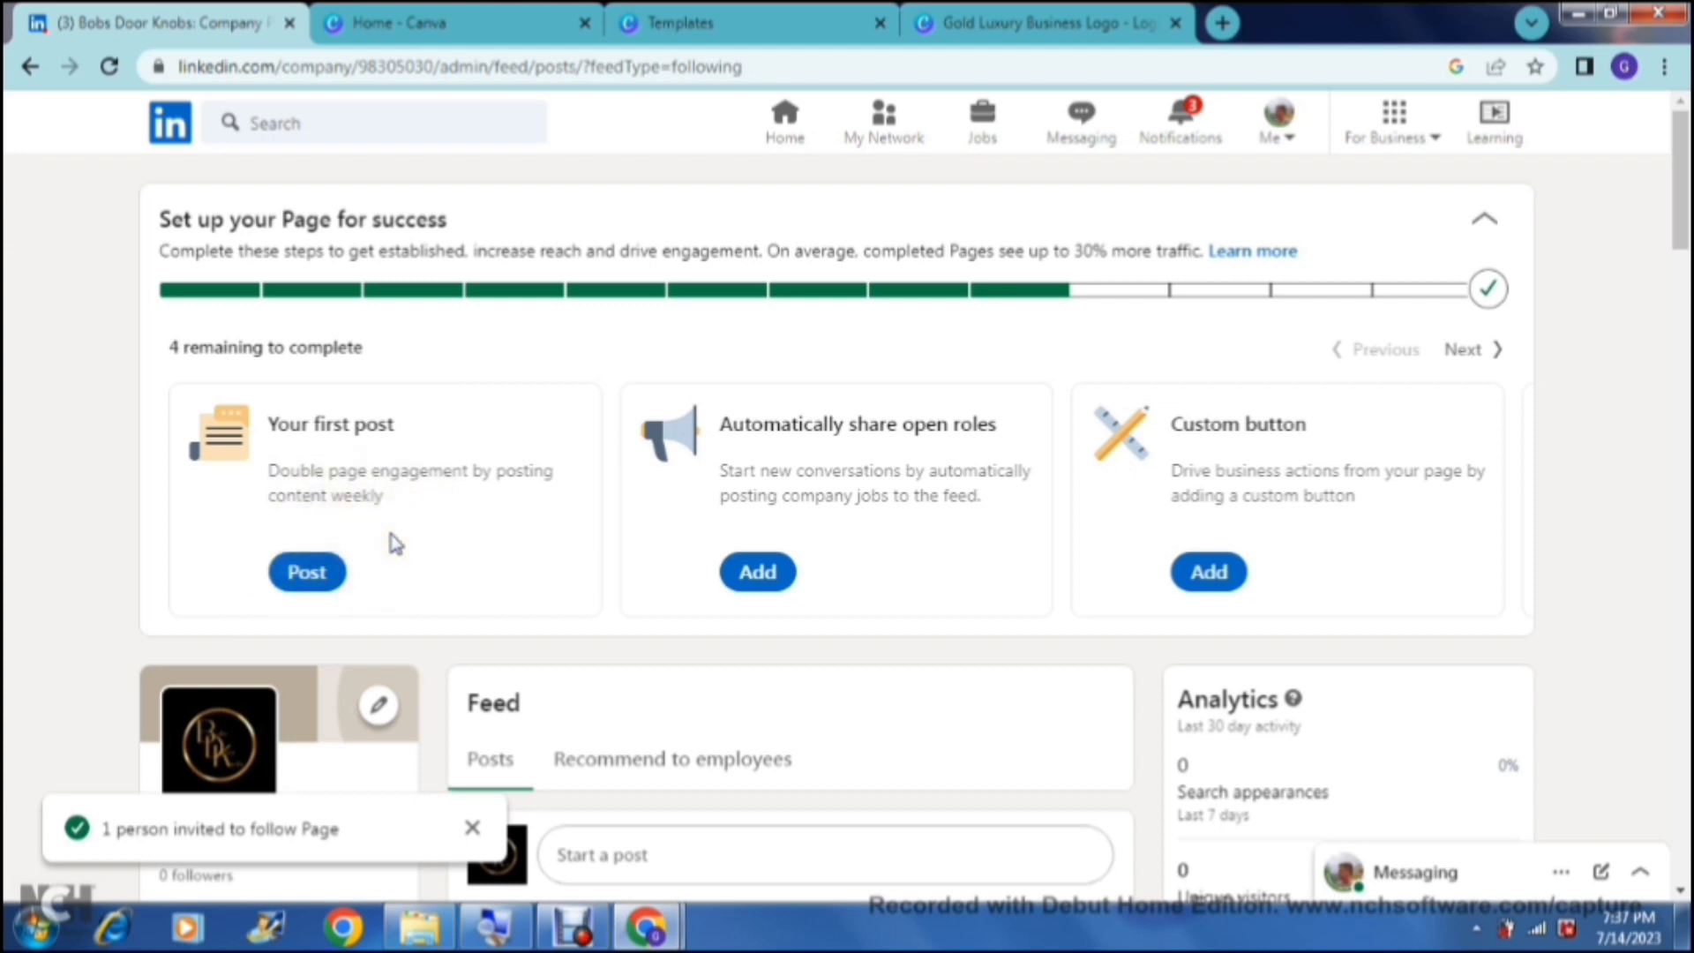
Publish the page's first post, "This is my first post!!", visible to Anyone, without sharing it on the personal profile.
click(314, 578)
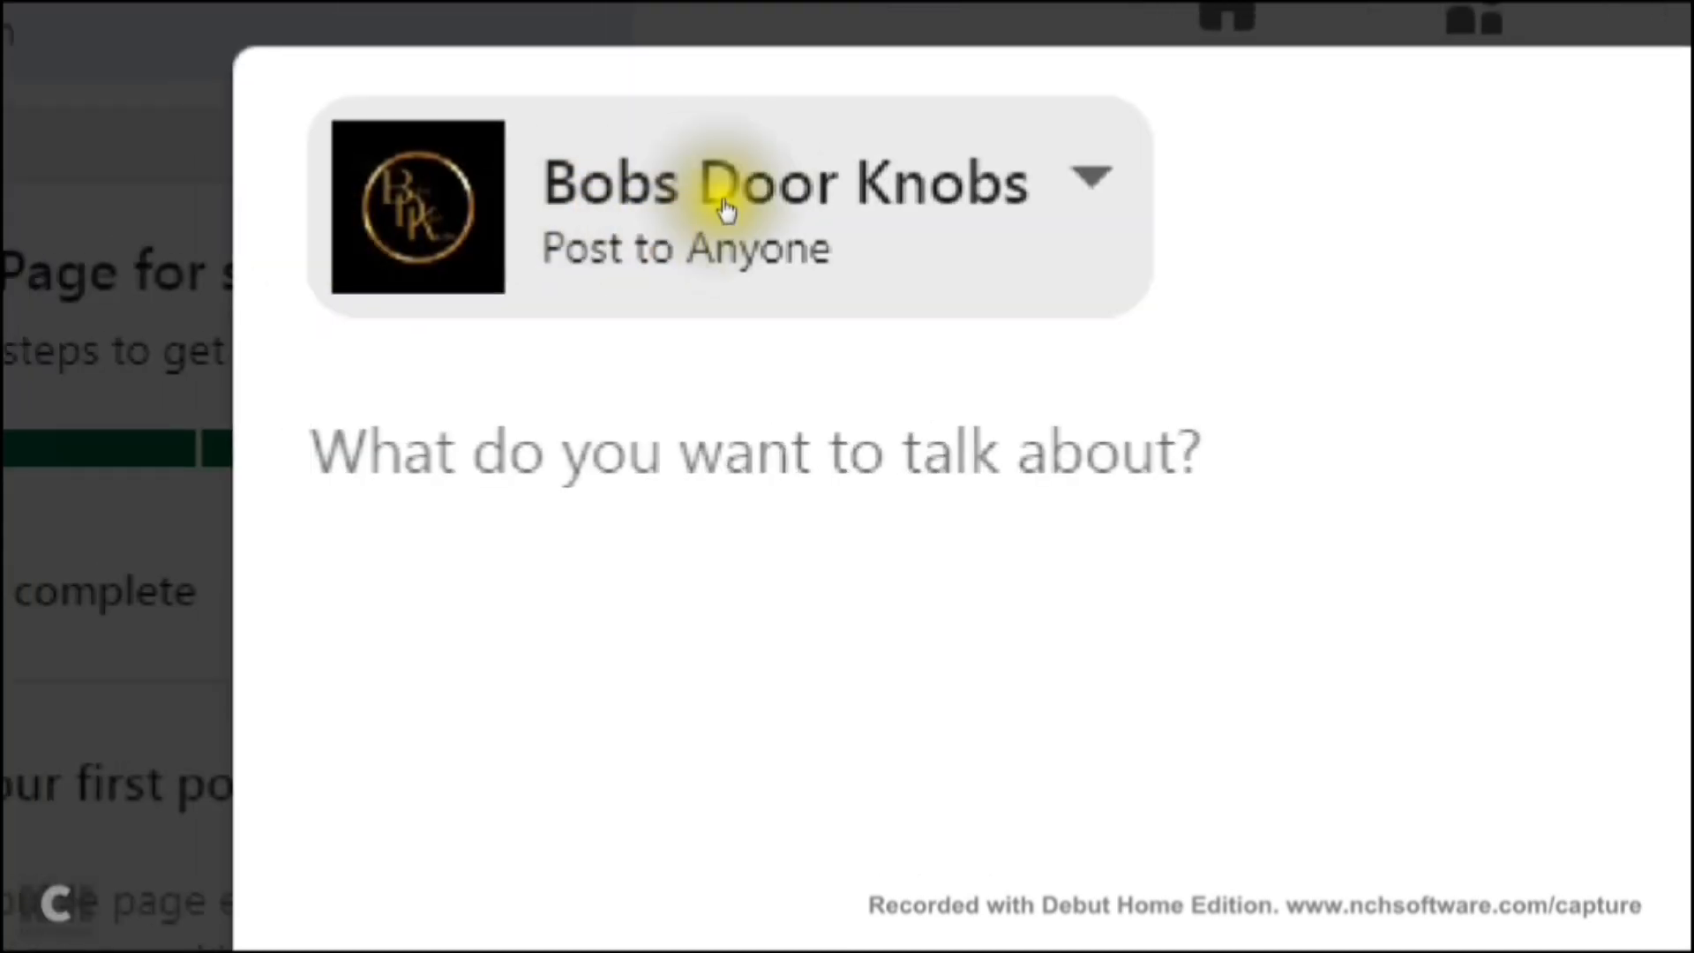
click(732, 193)
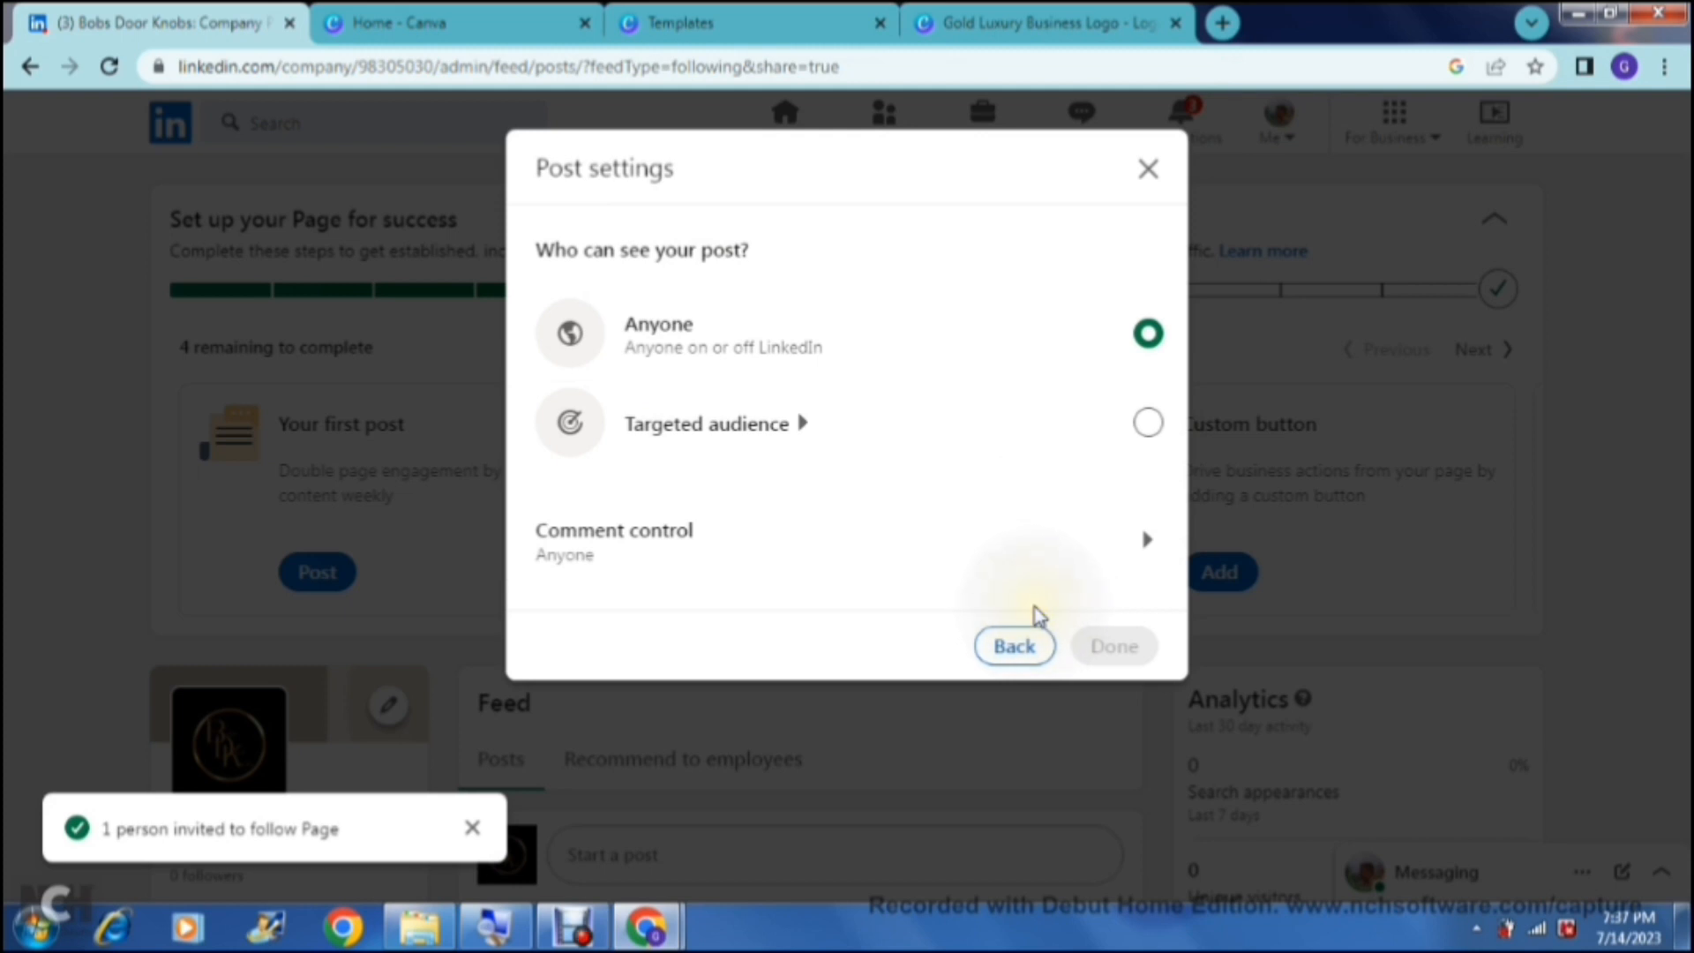
click(1031, 647)
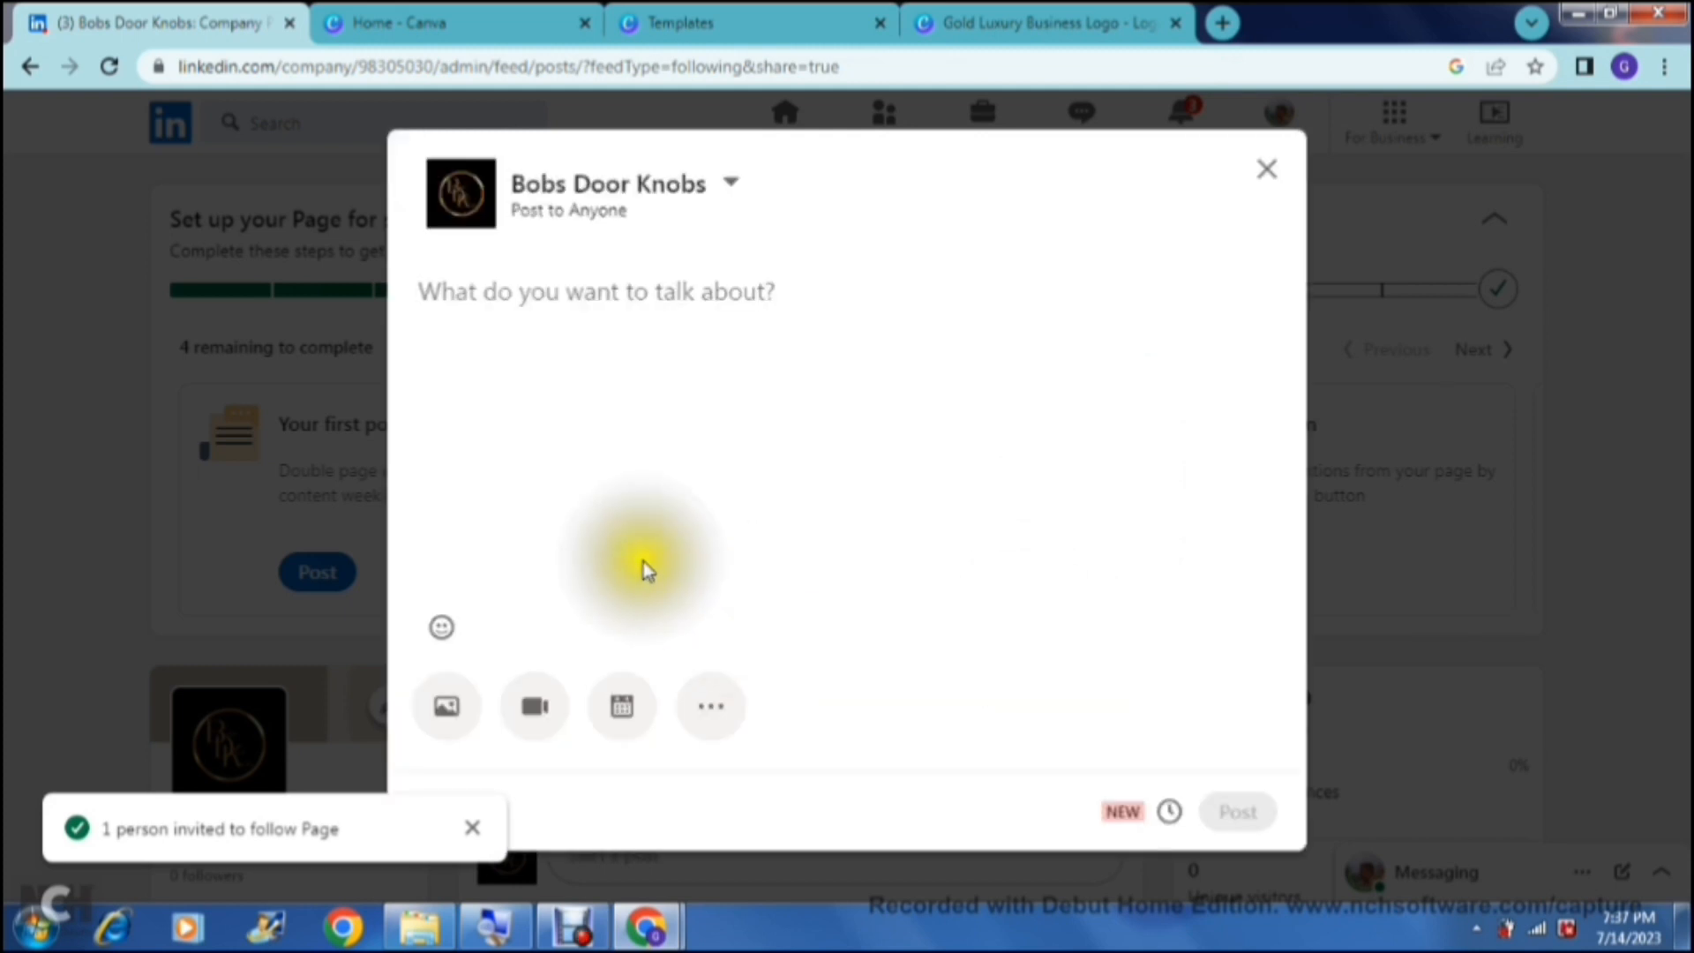
click(596, 296)
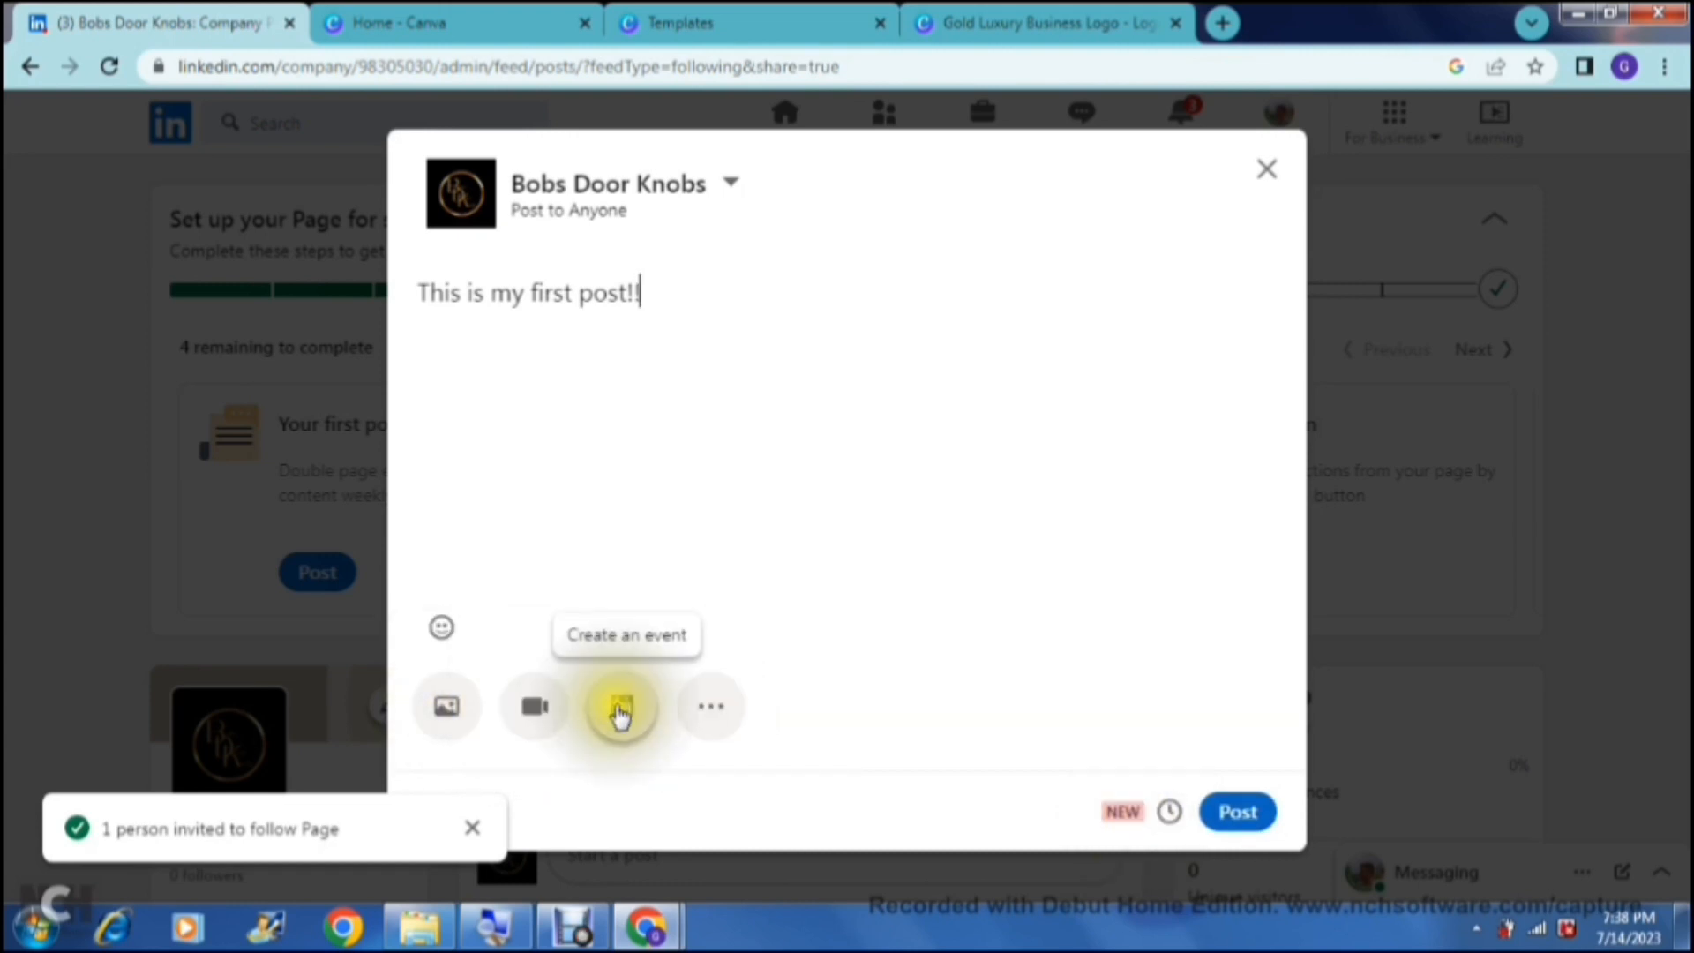
click(710, 706)
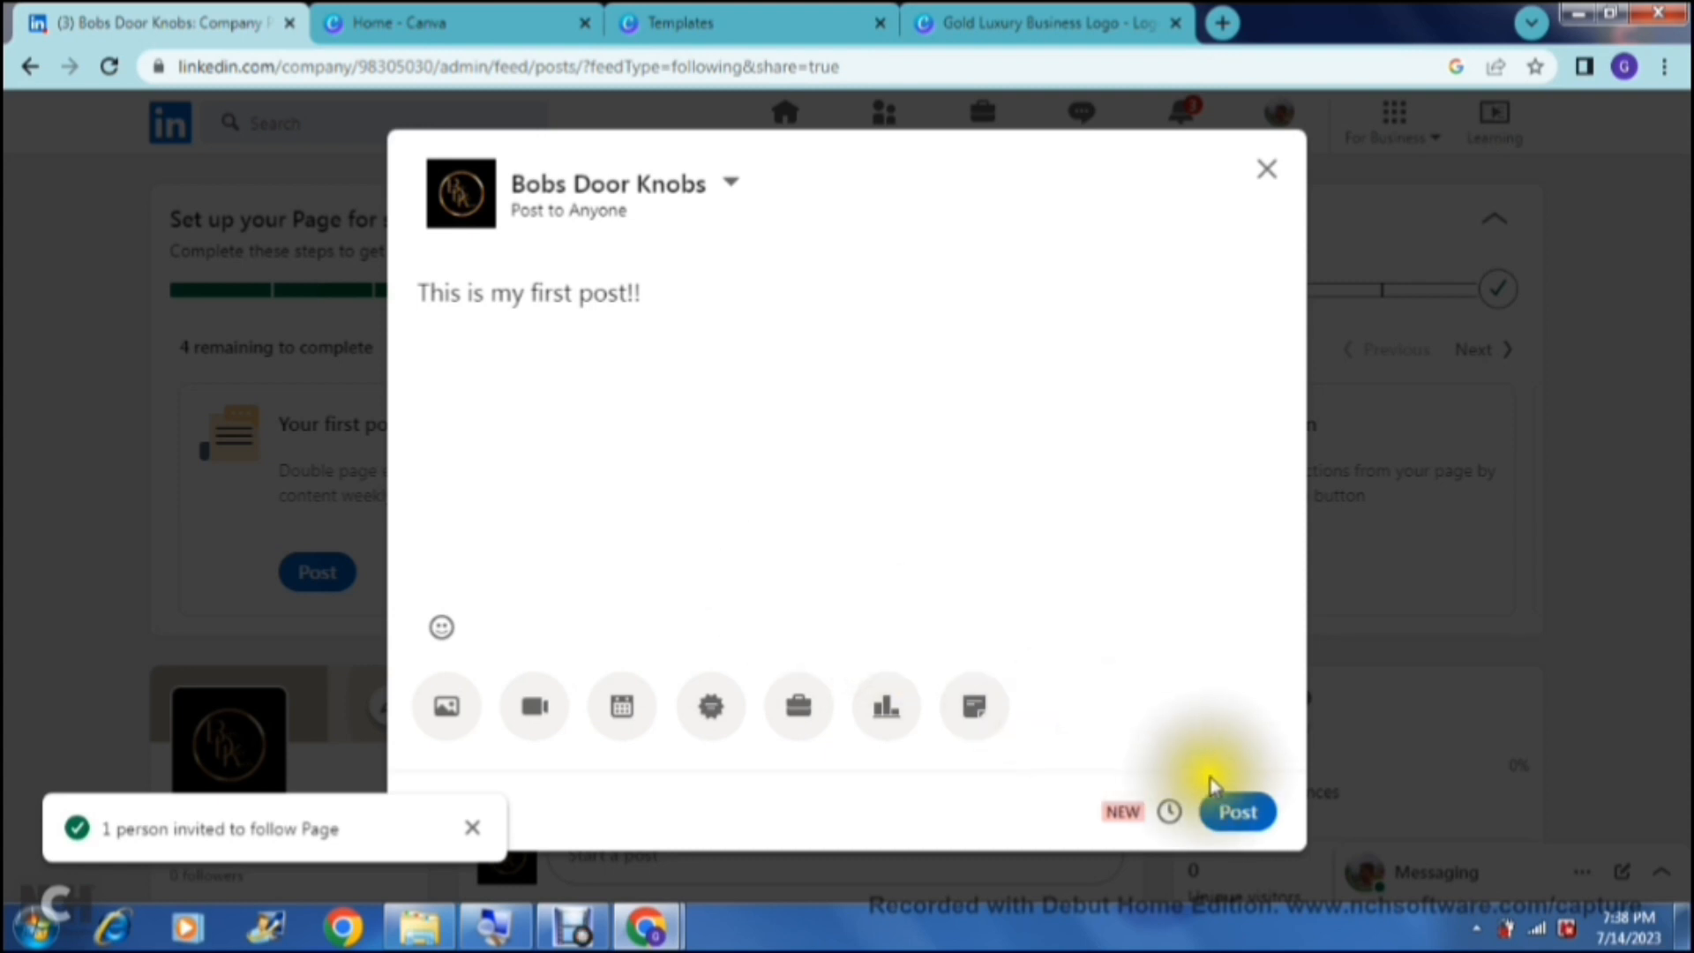
click(1235, 813)
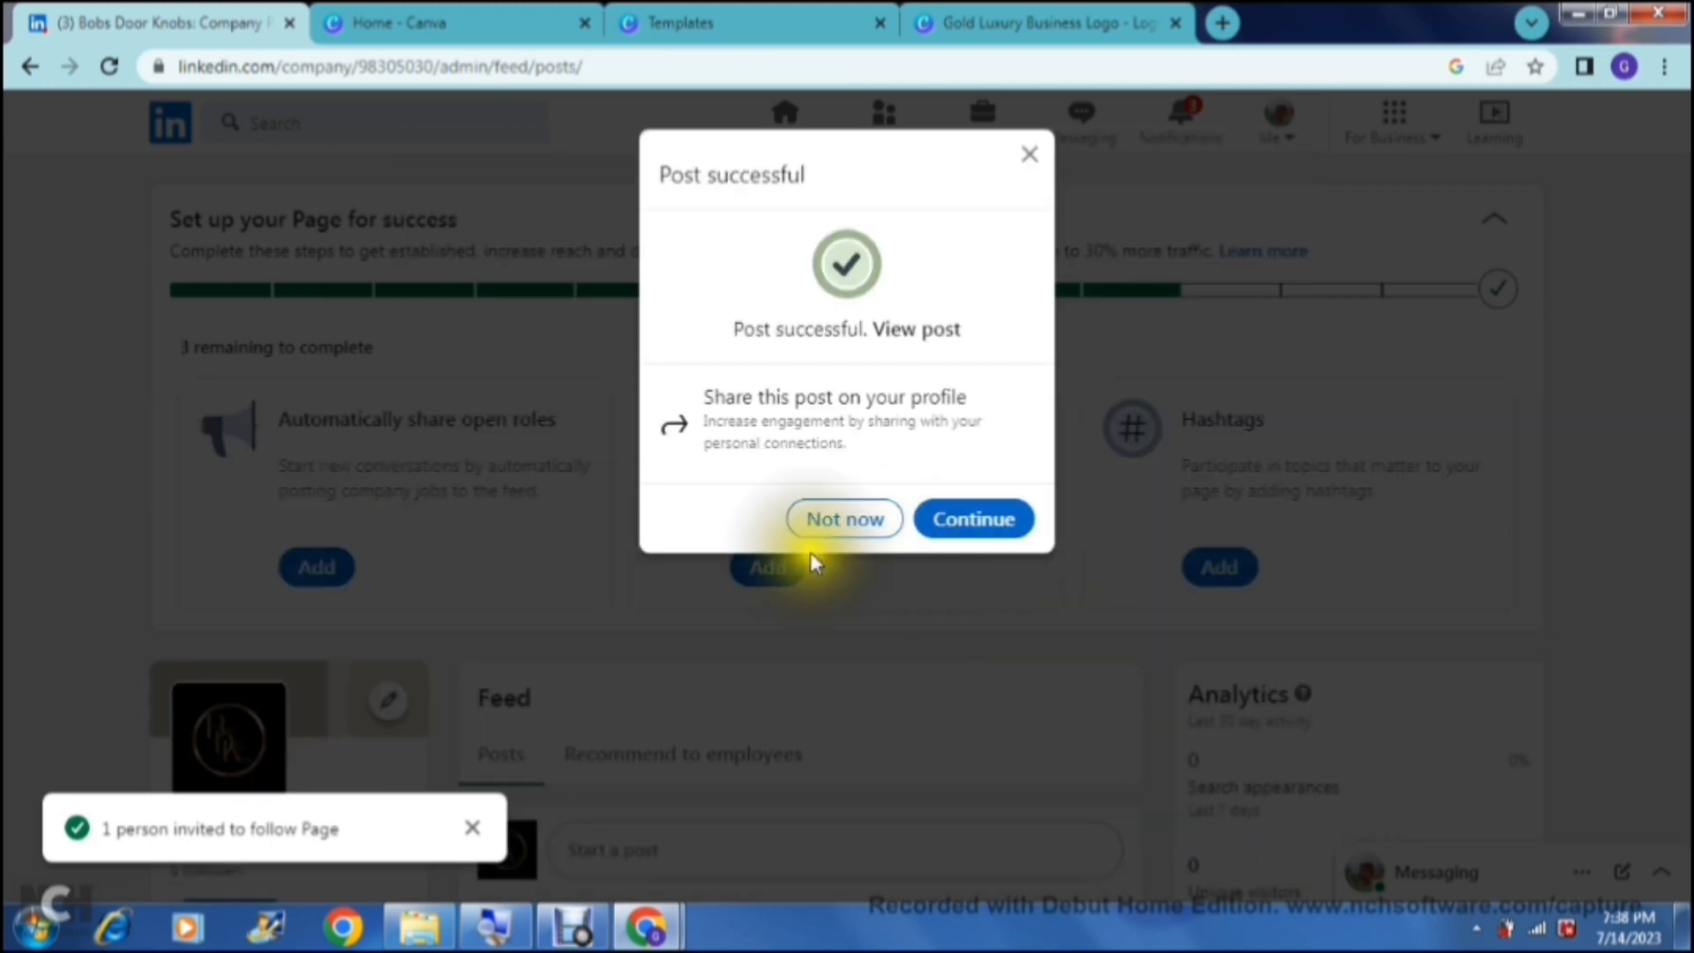
click(846, 521)
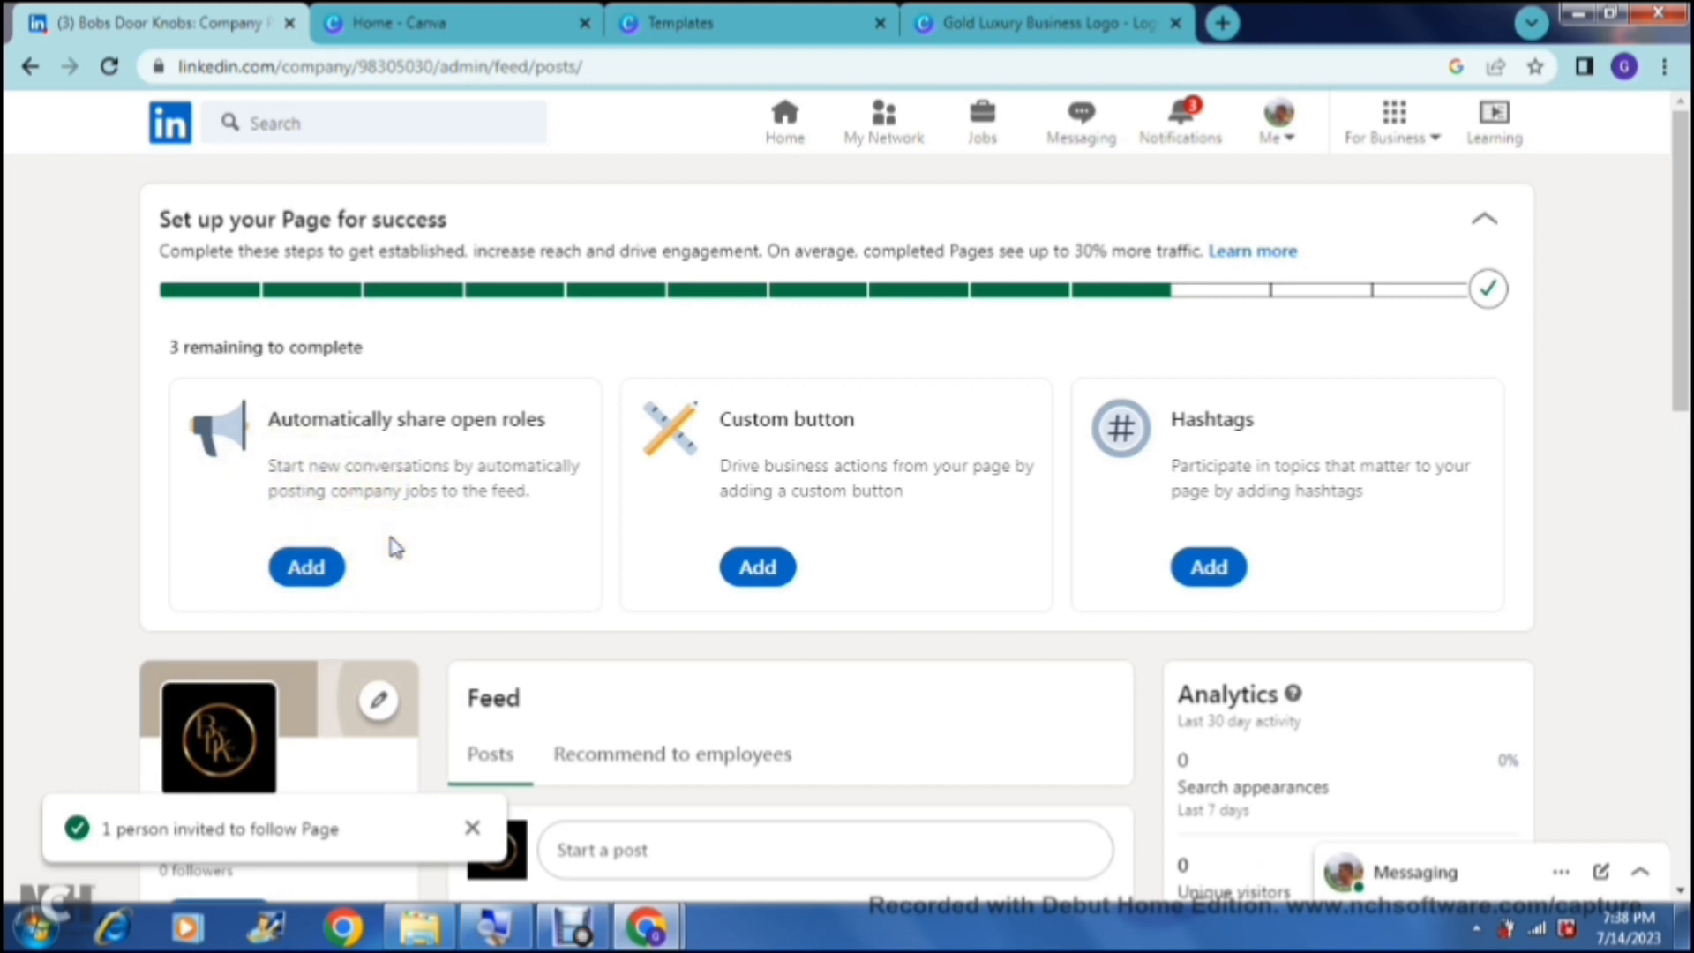
Review the settings and preview for automatically sharing open roles, leave Share new jobs off, and return to the page's feed.
click(309, 571)
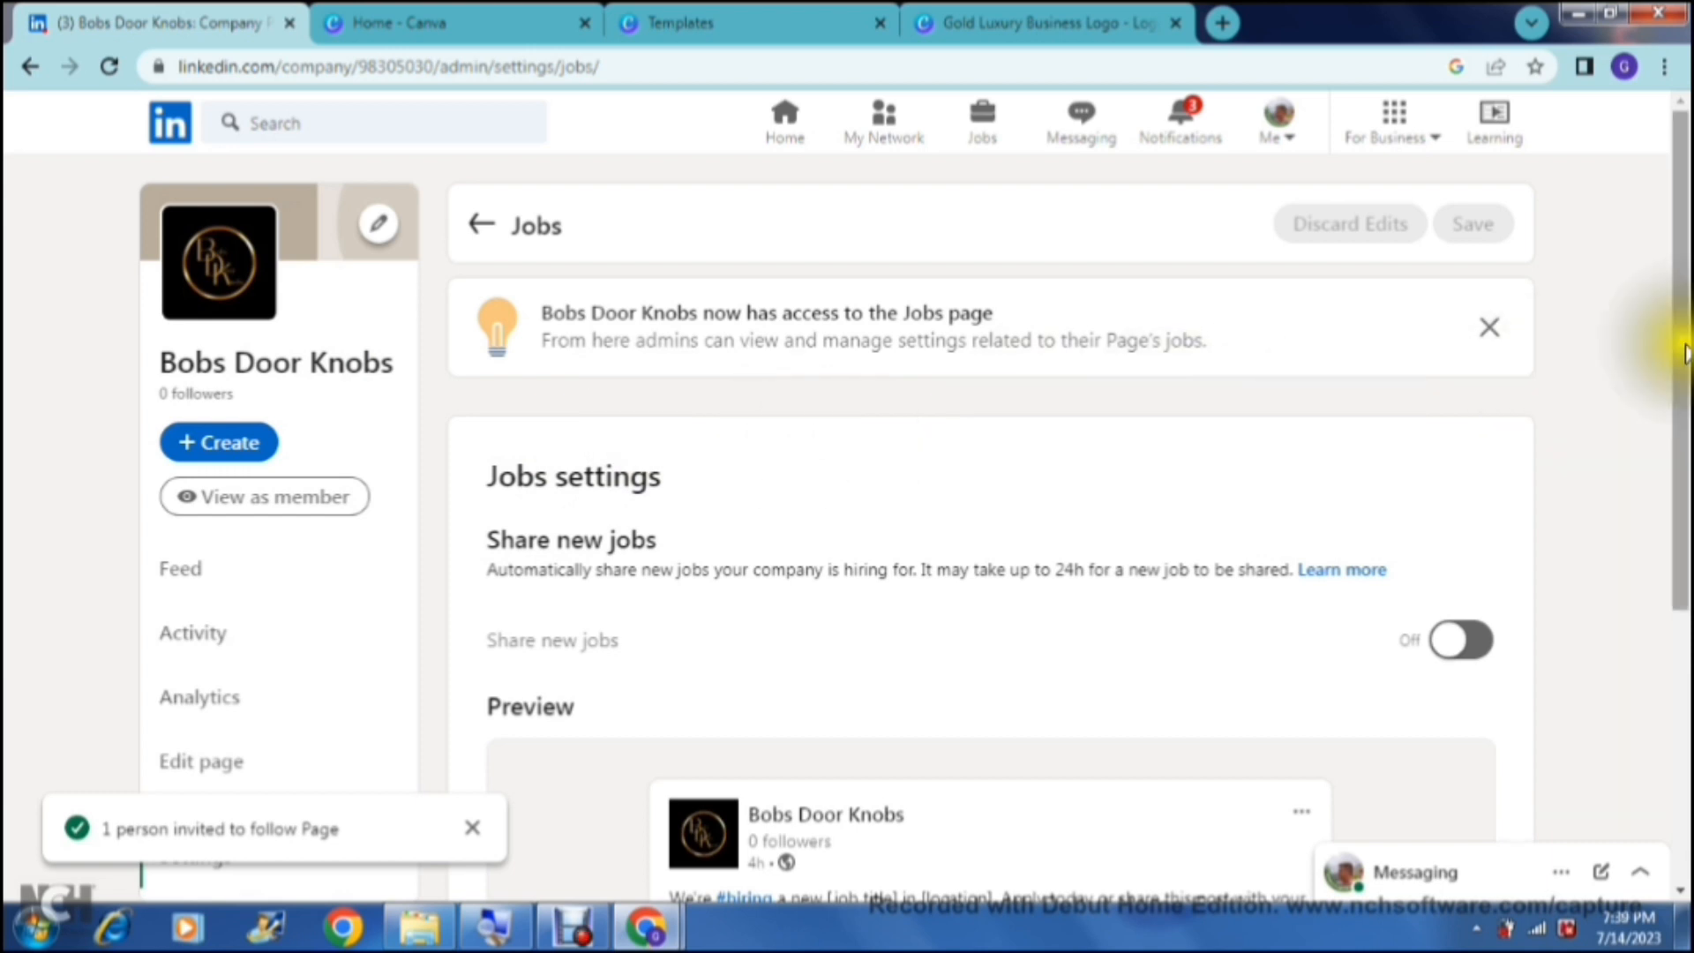
drag(1686, 358, 1681, 622)
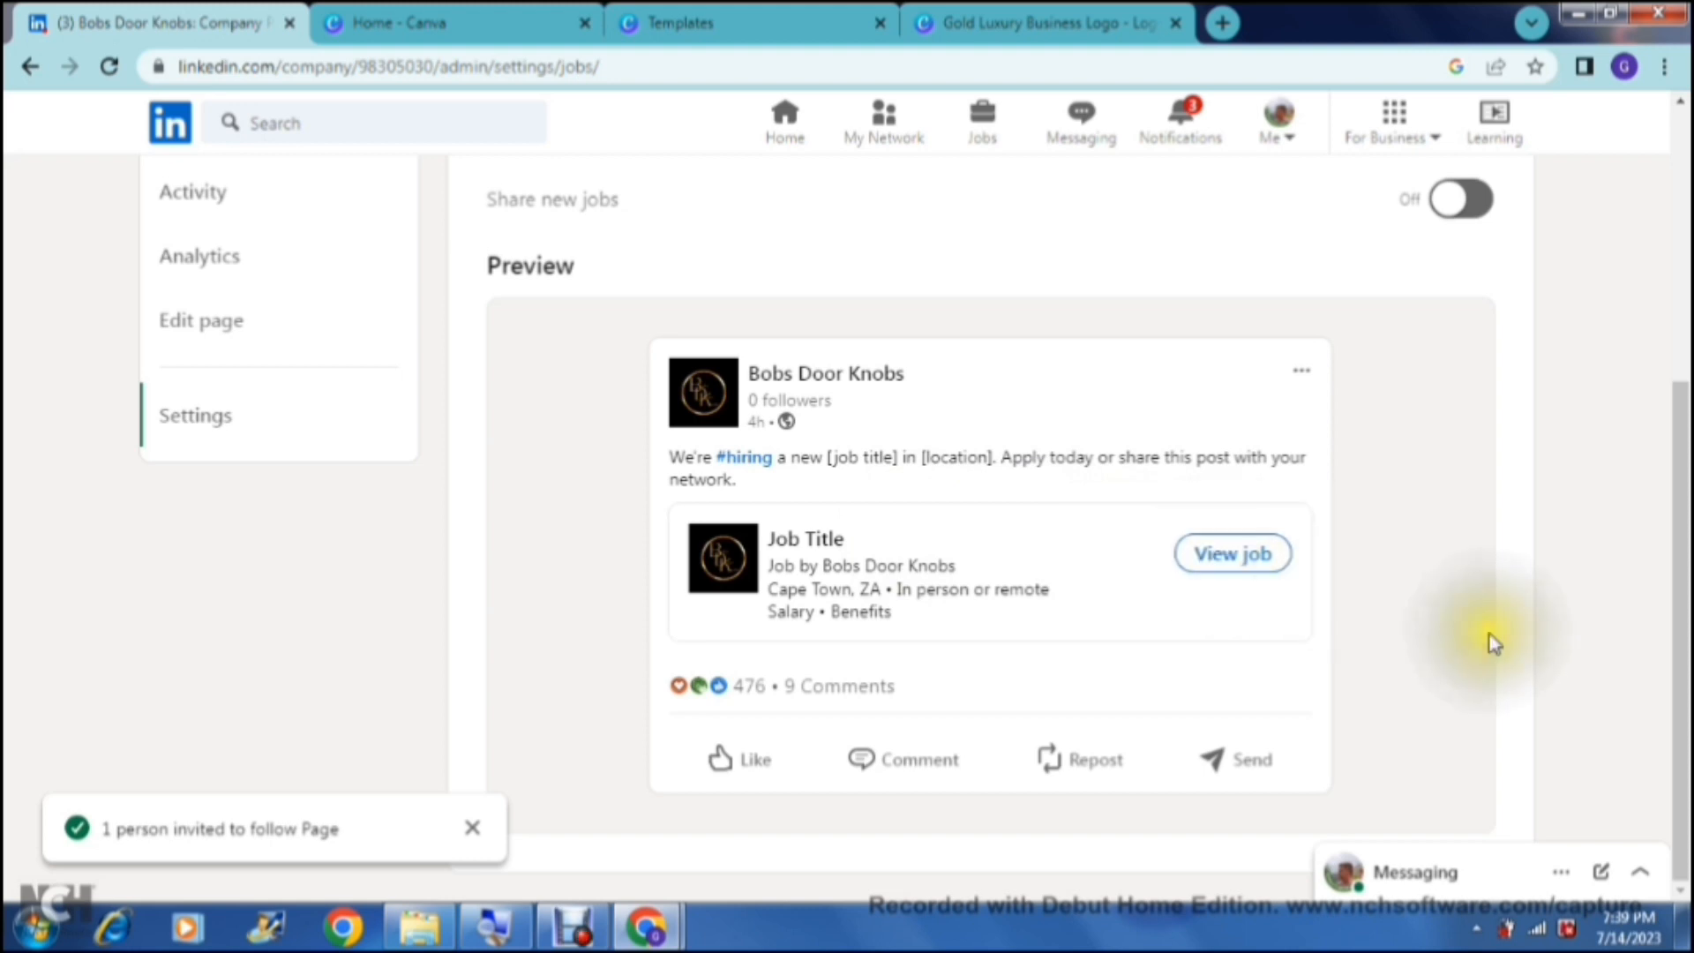
drag(1686, 567, 1656, 306)
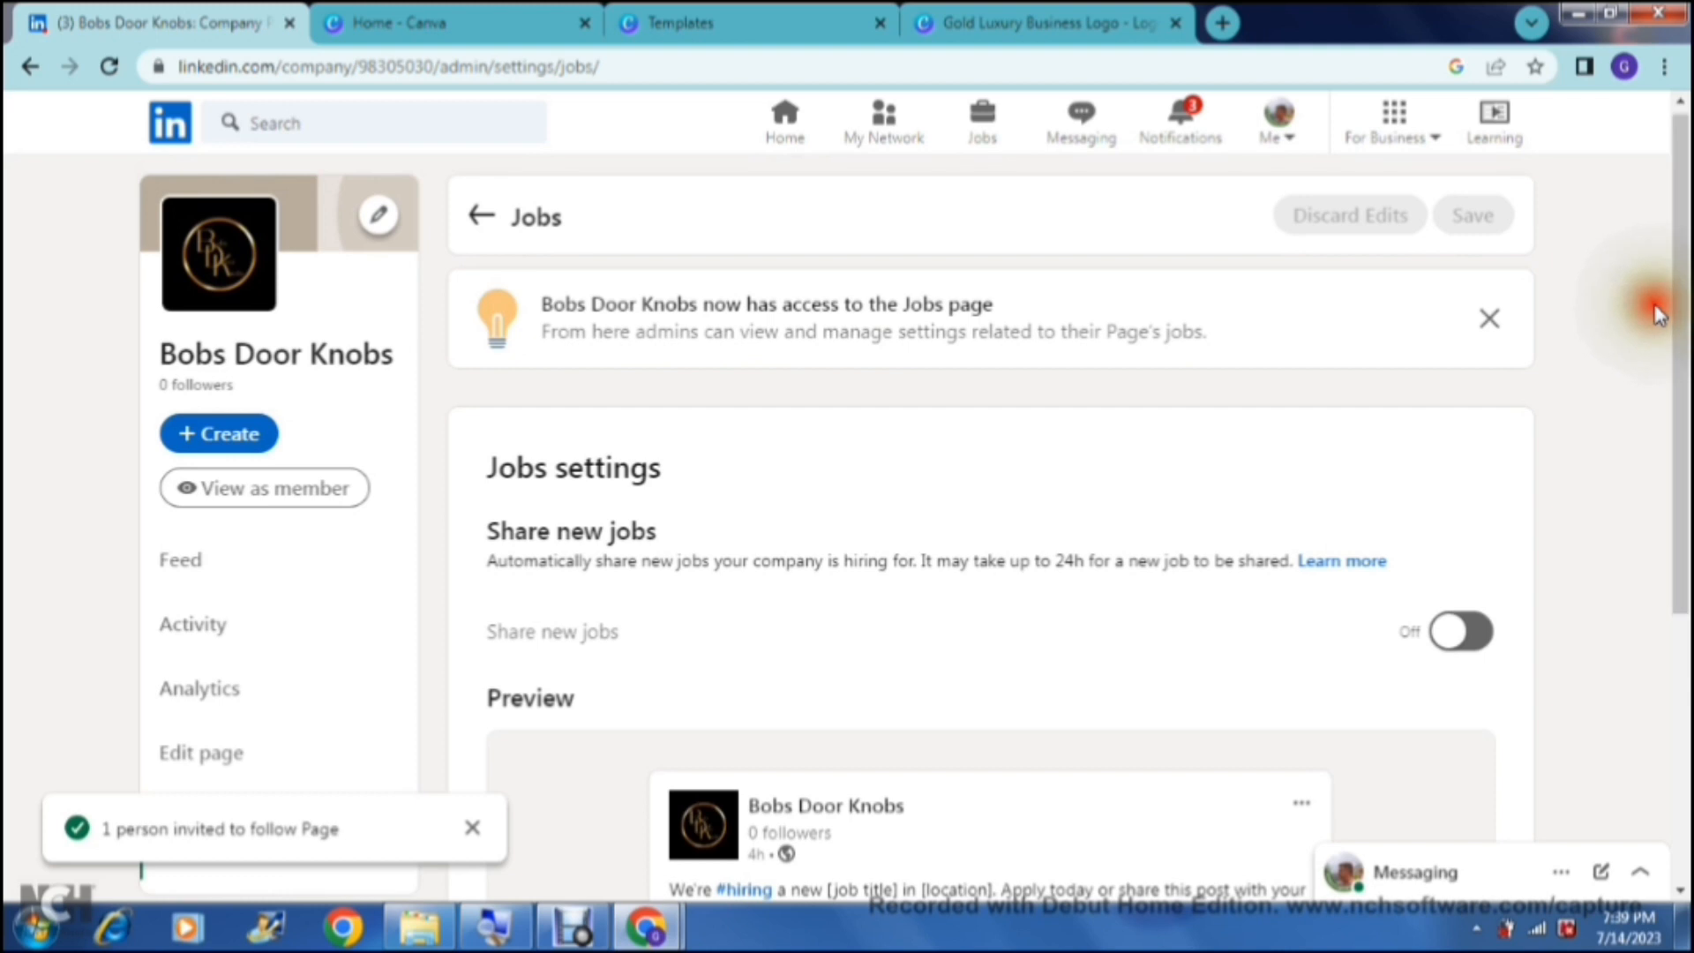
click(1458, 632)
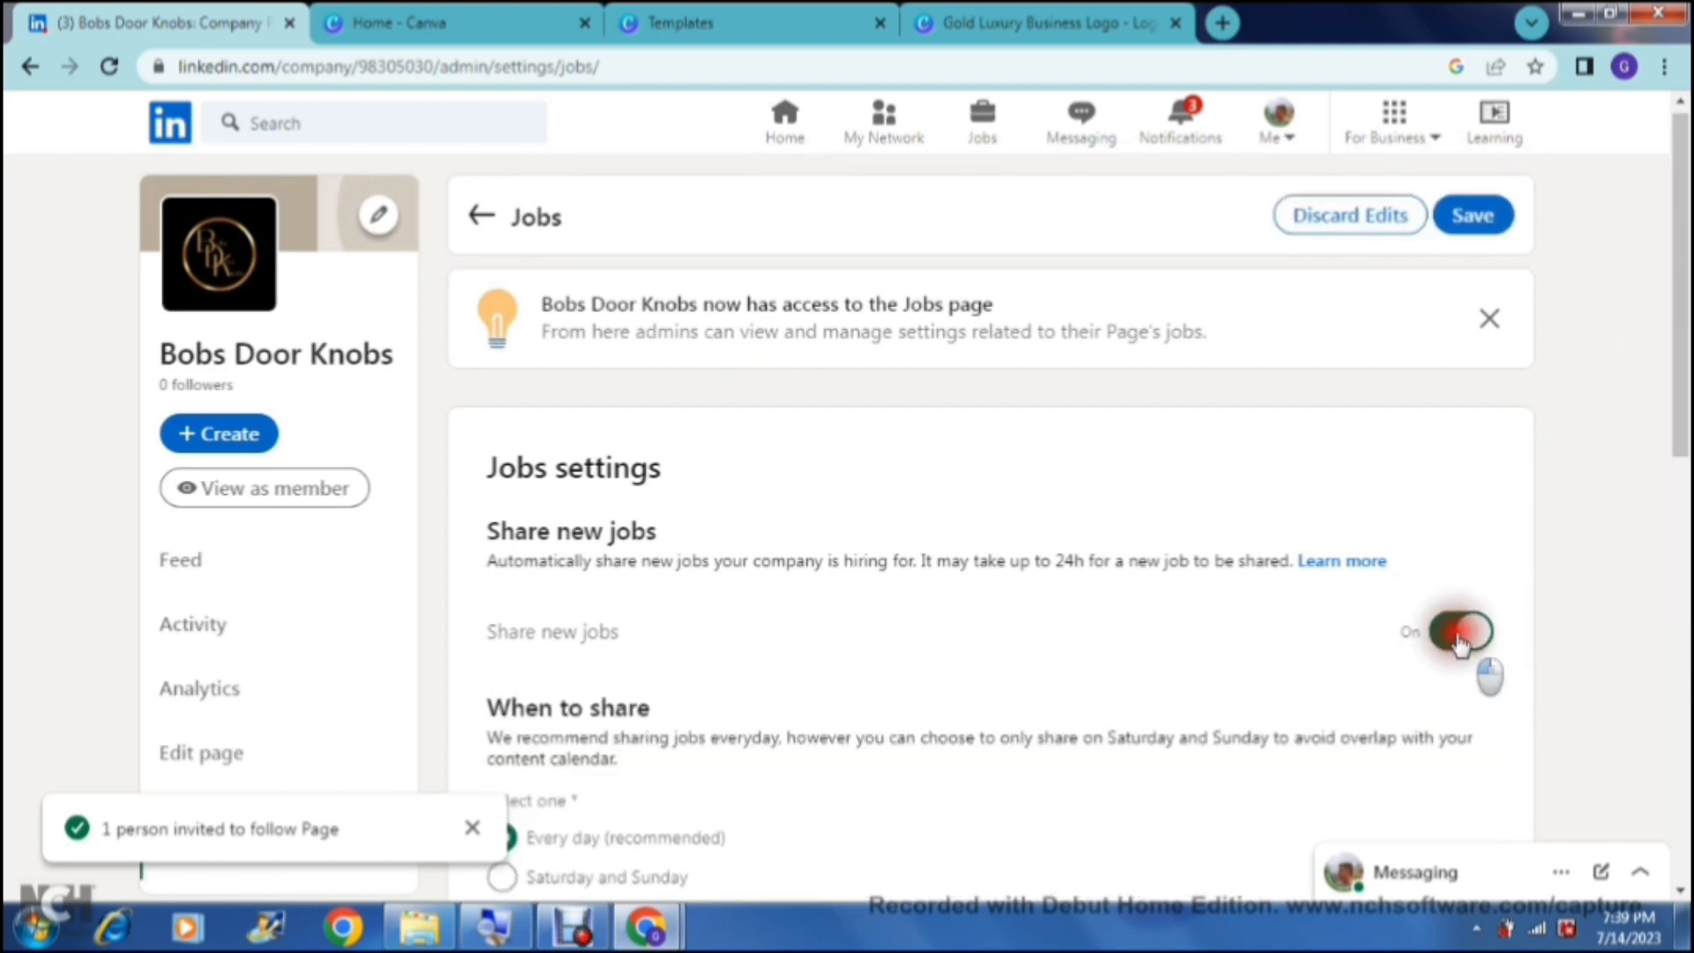
click(1460, 642)
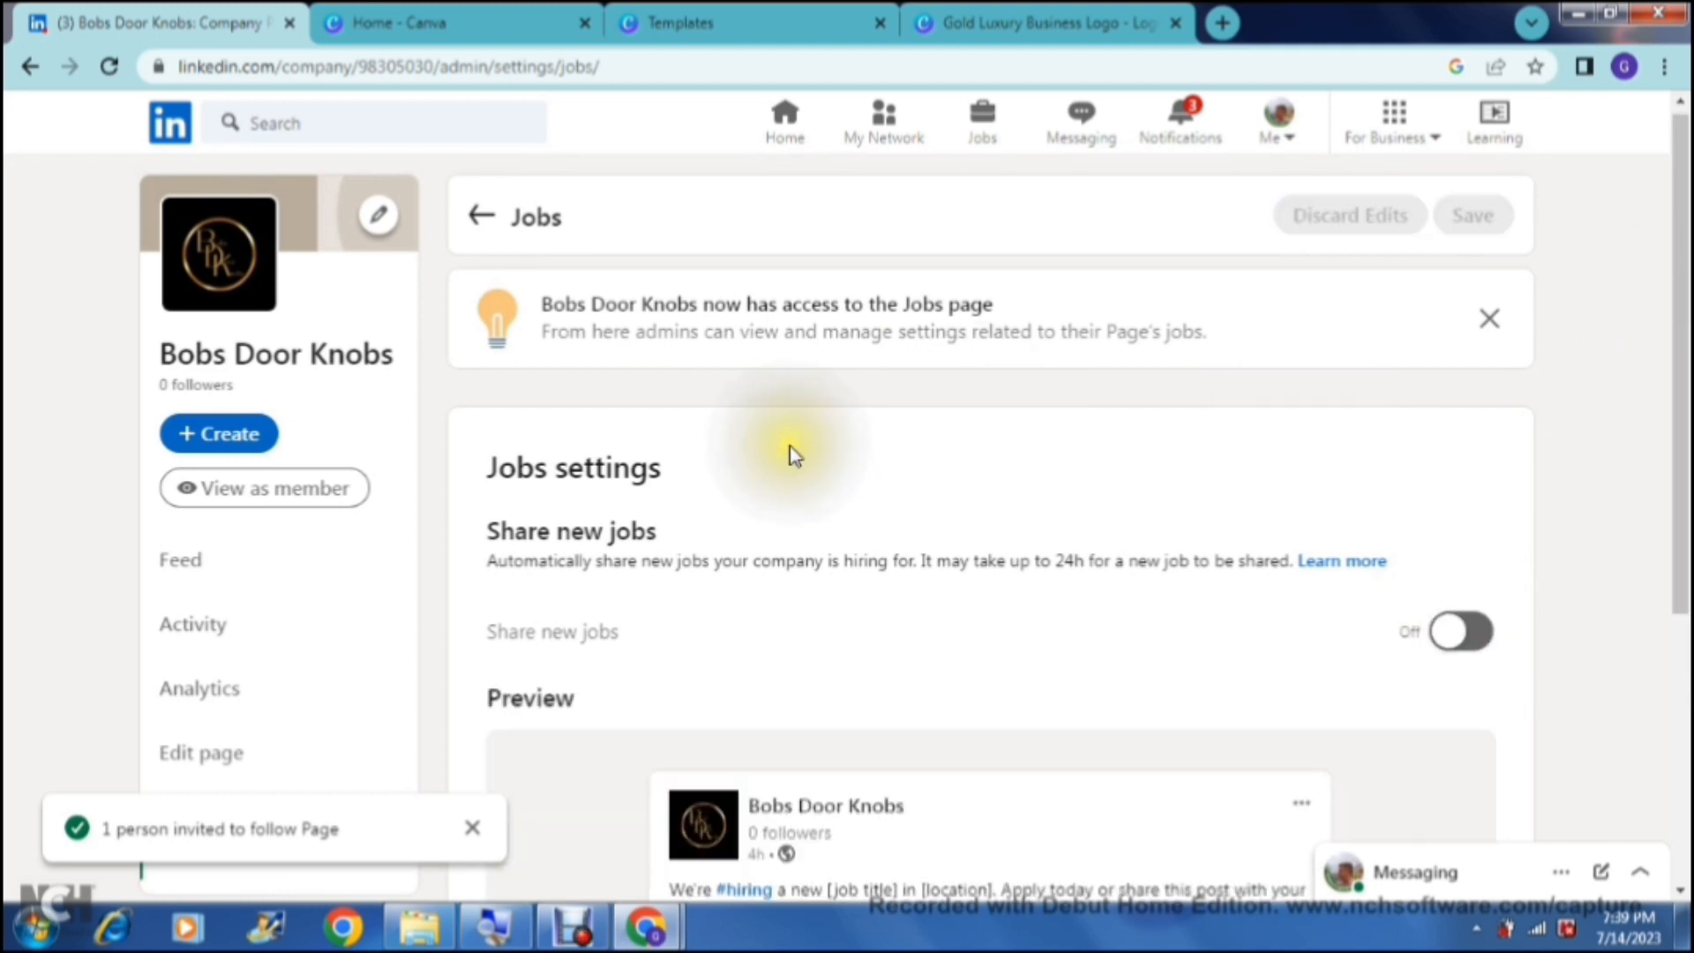
click(480, 218)
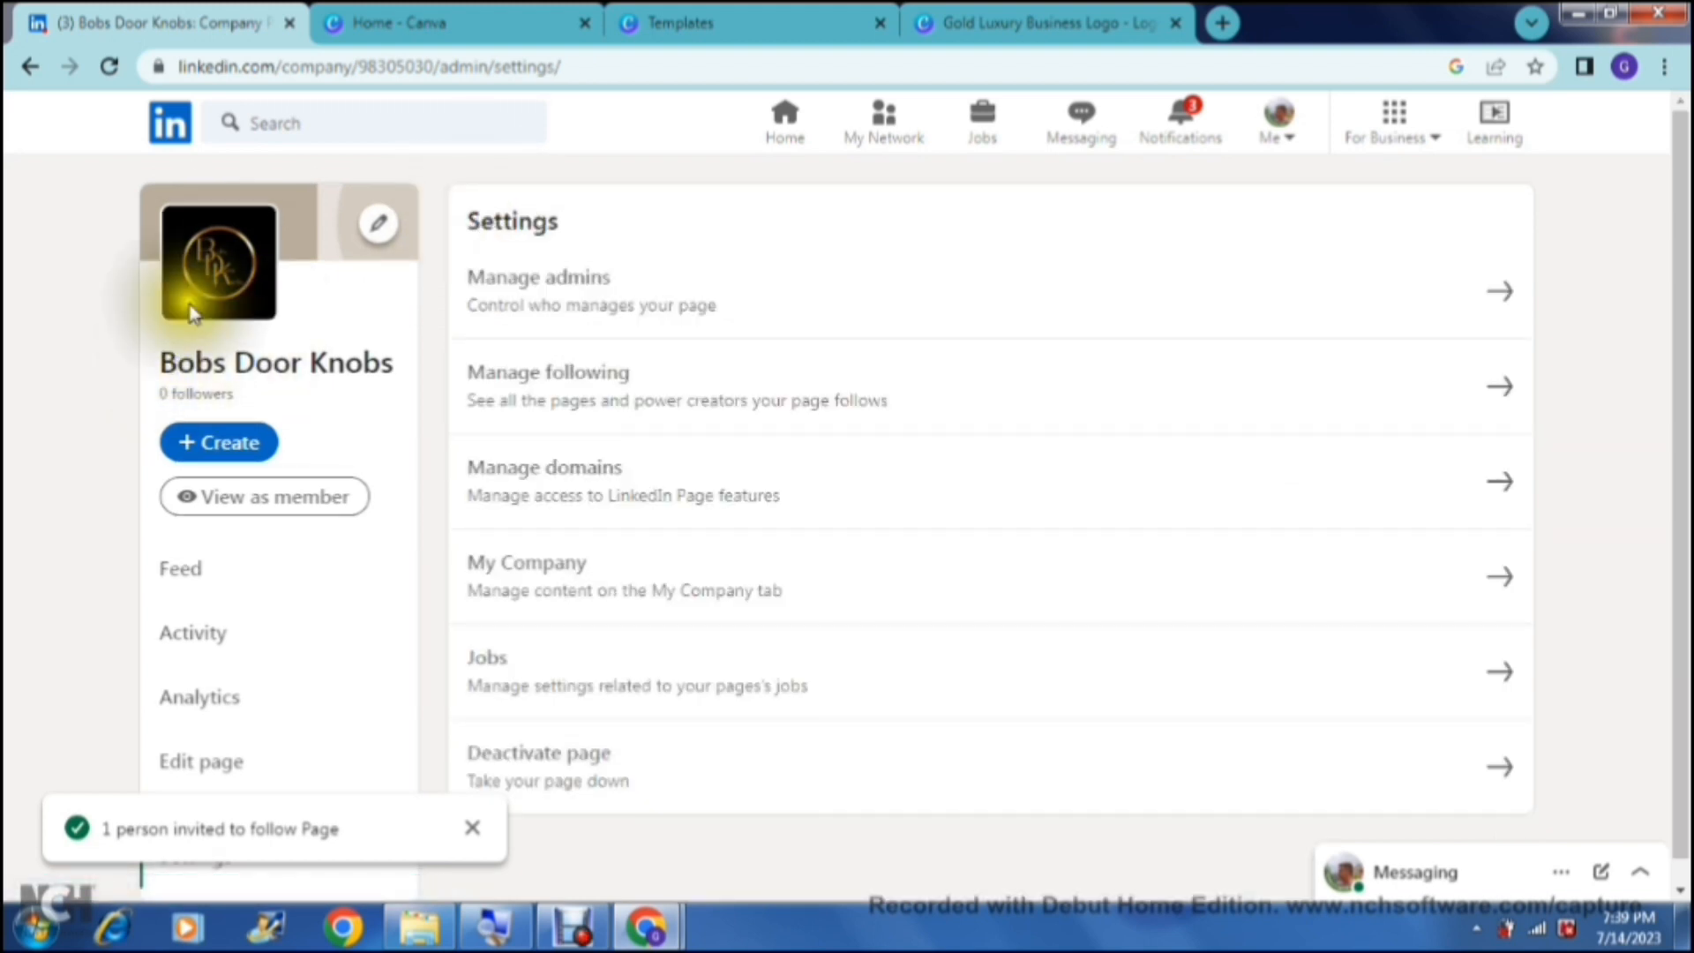
click(380, 227)
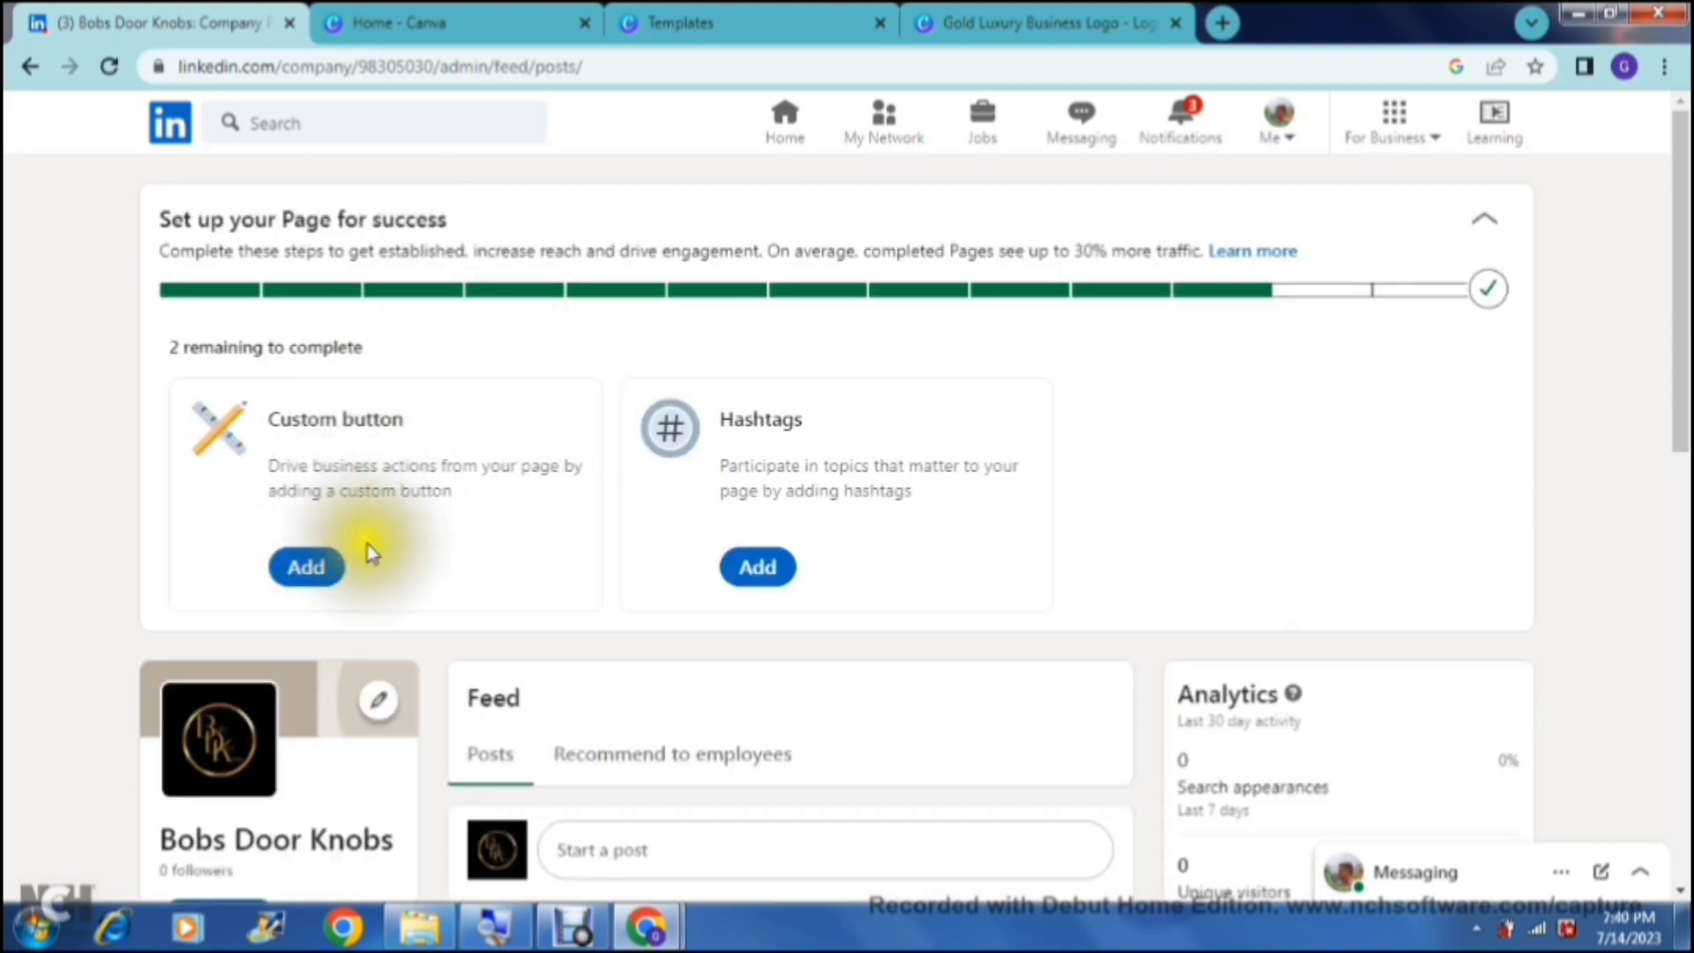
Try to set up a custom button named "Learn more" on the page and go to its URL field.
click(310, 572)
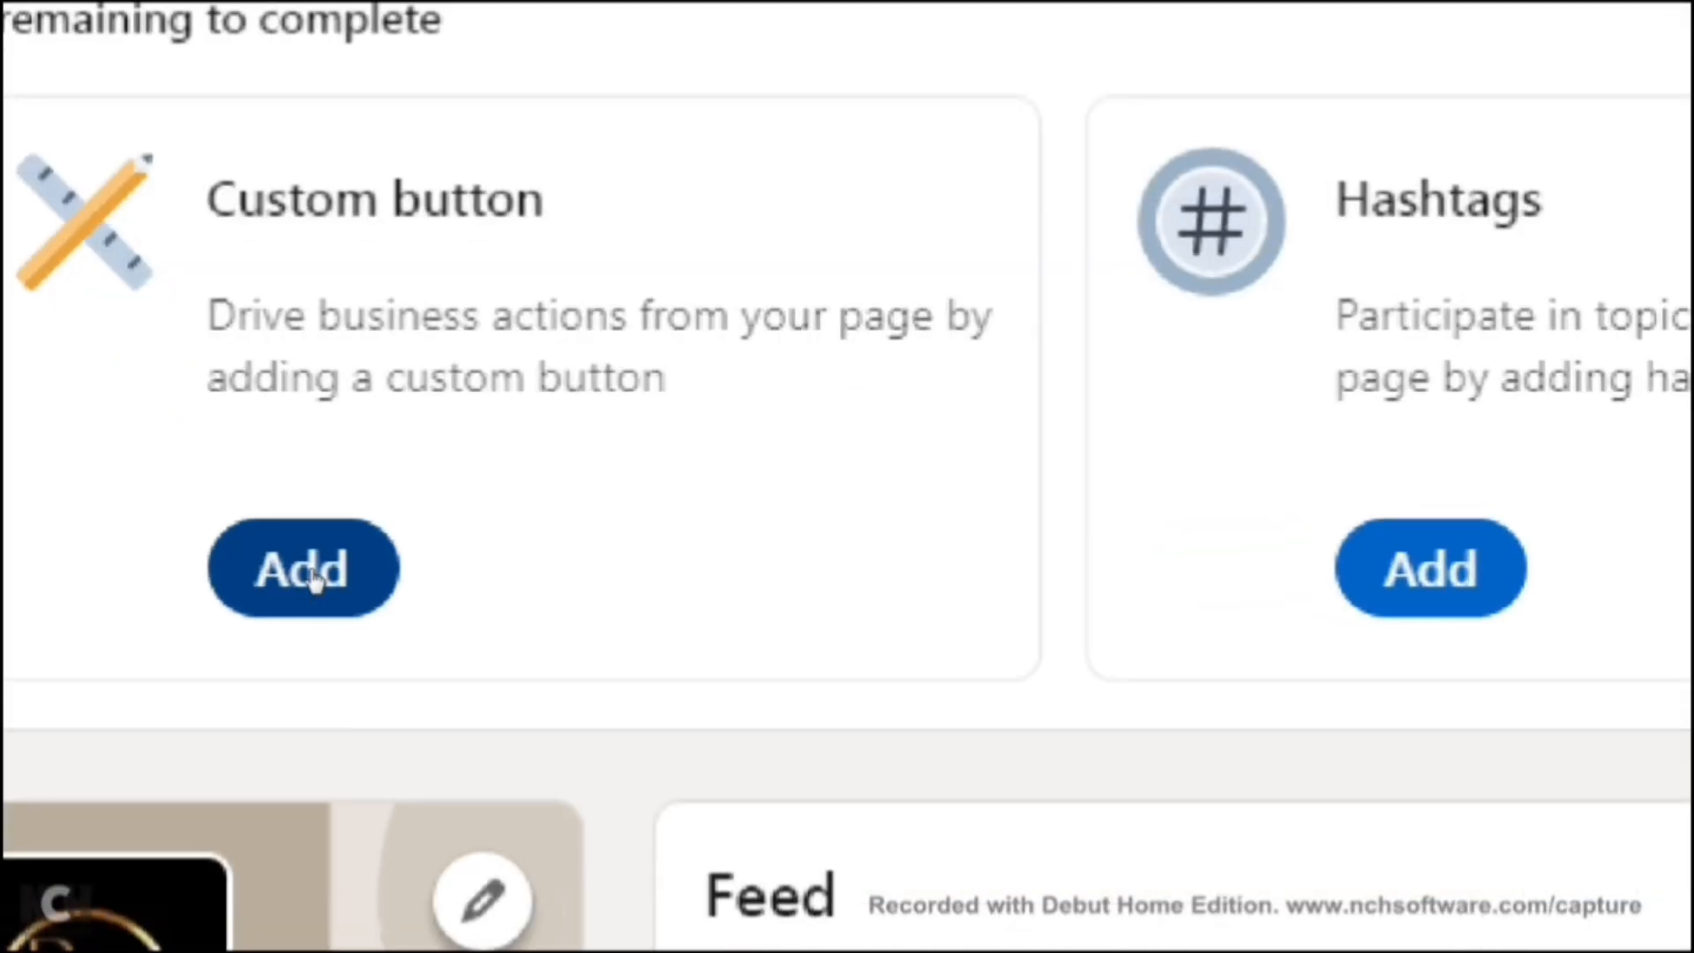
click(315, 580)
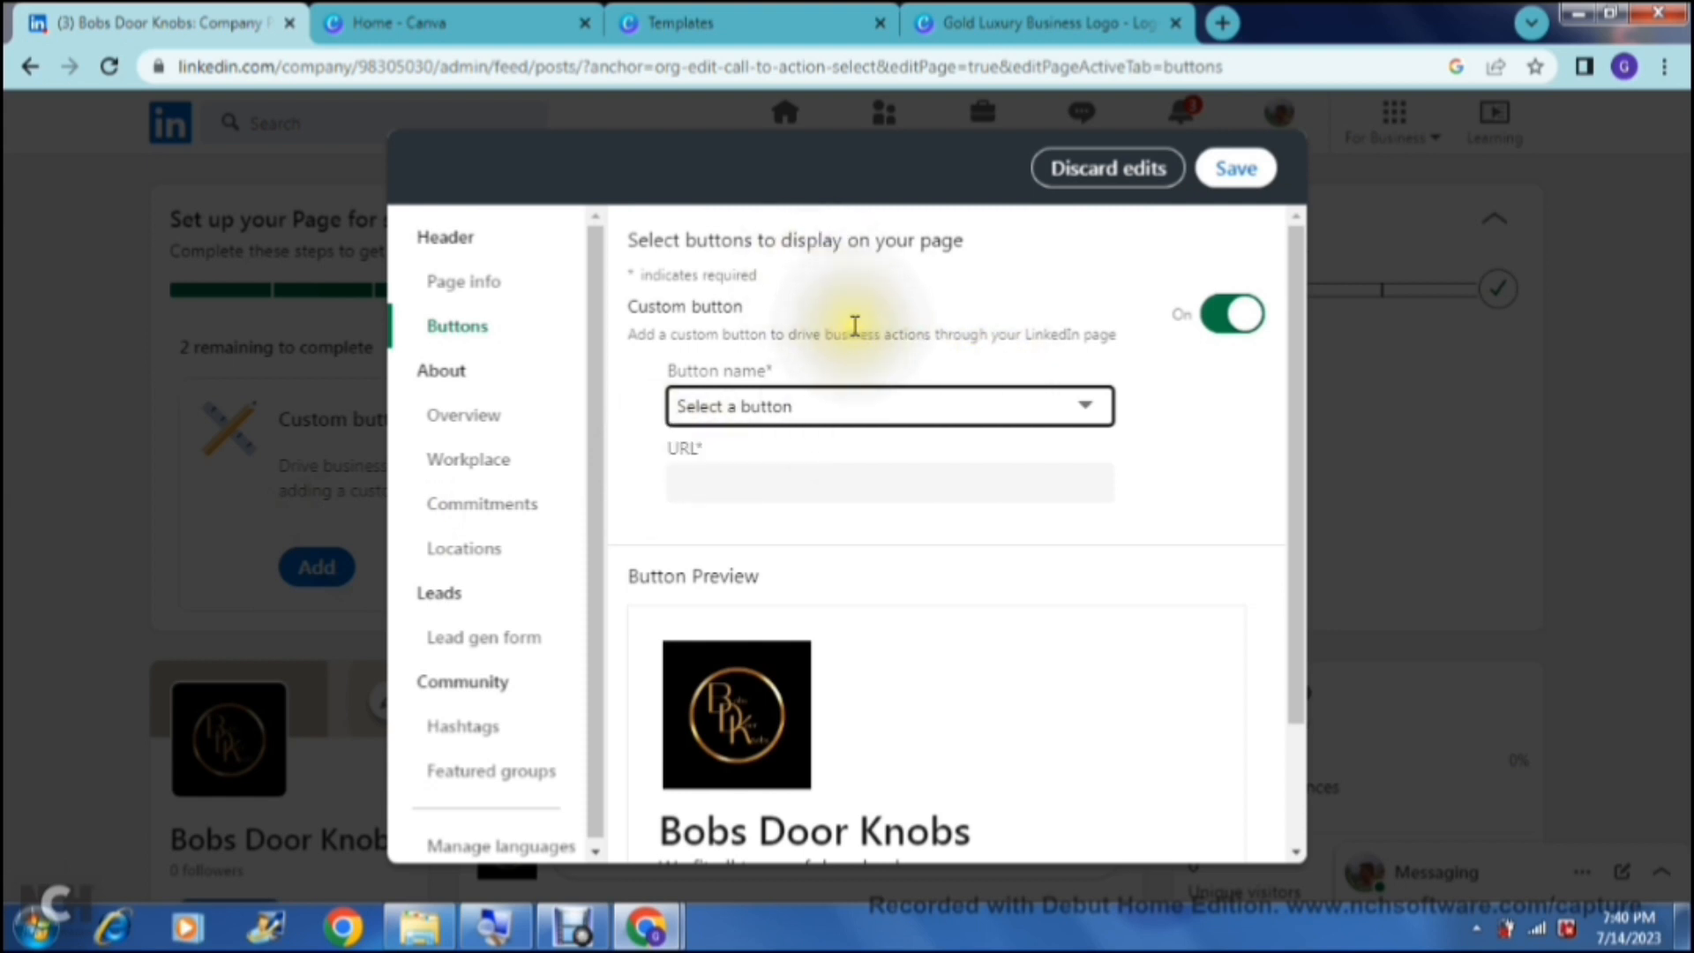
click(1079, 406)
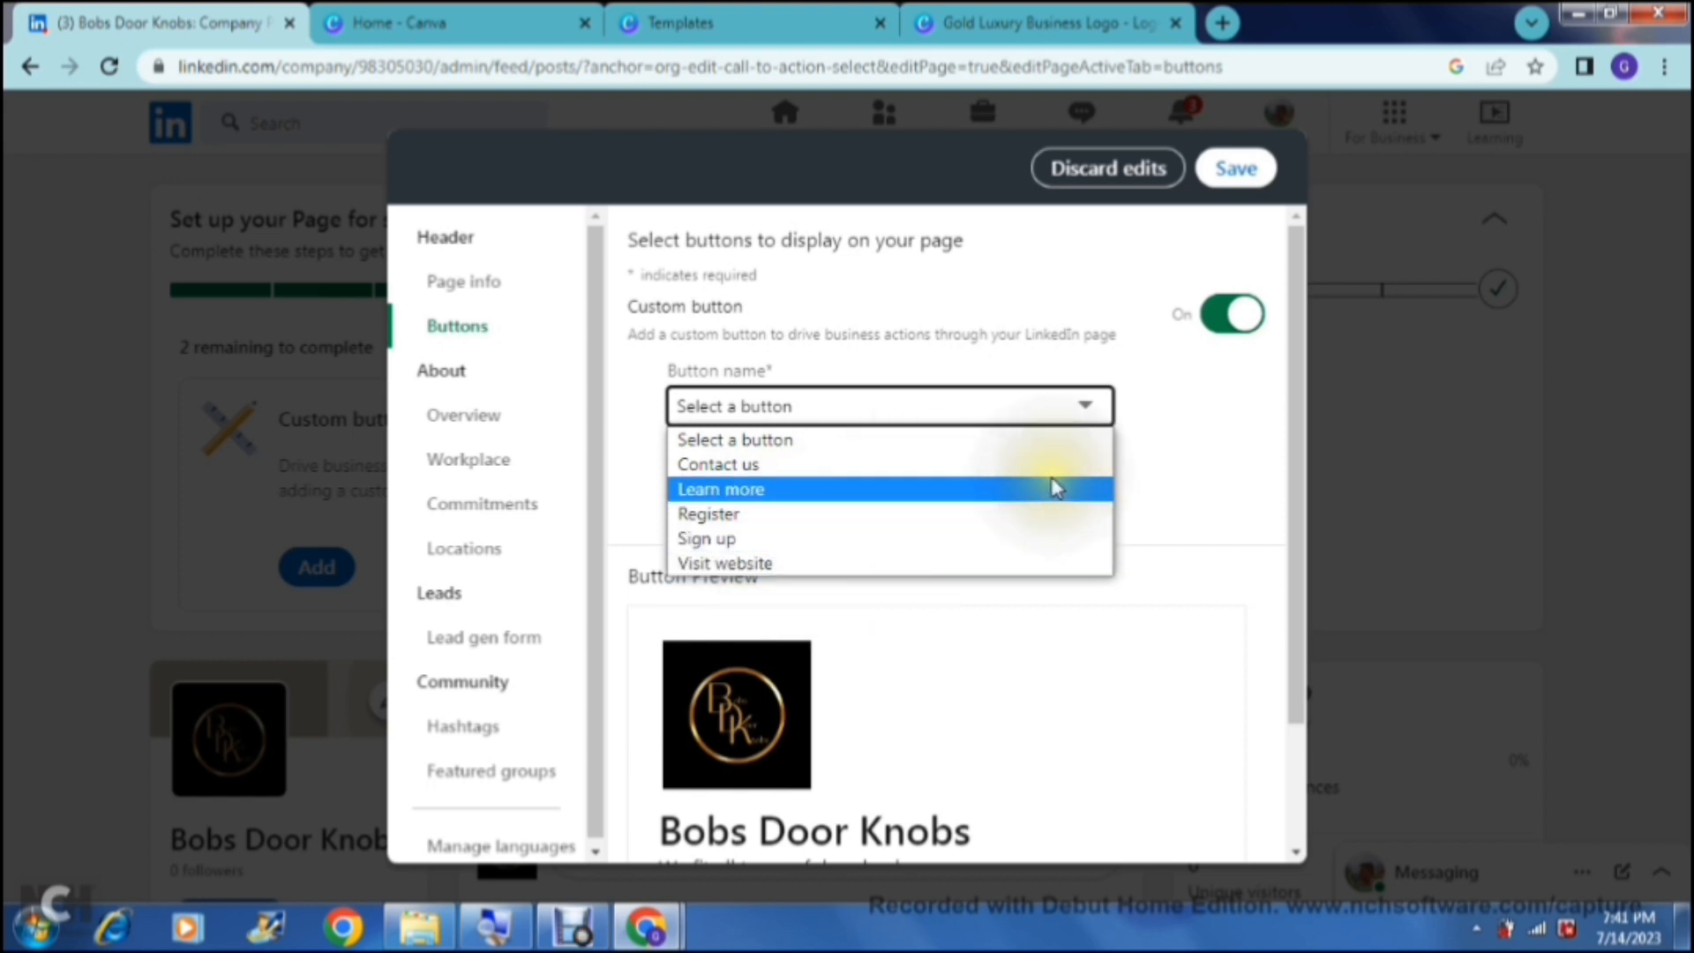
click(1173, 484)
drag(1290, 437, 1290, 603)
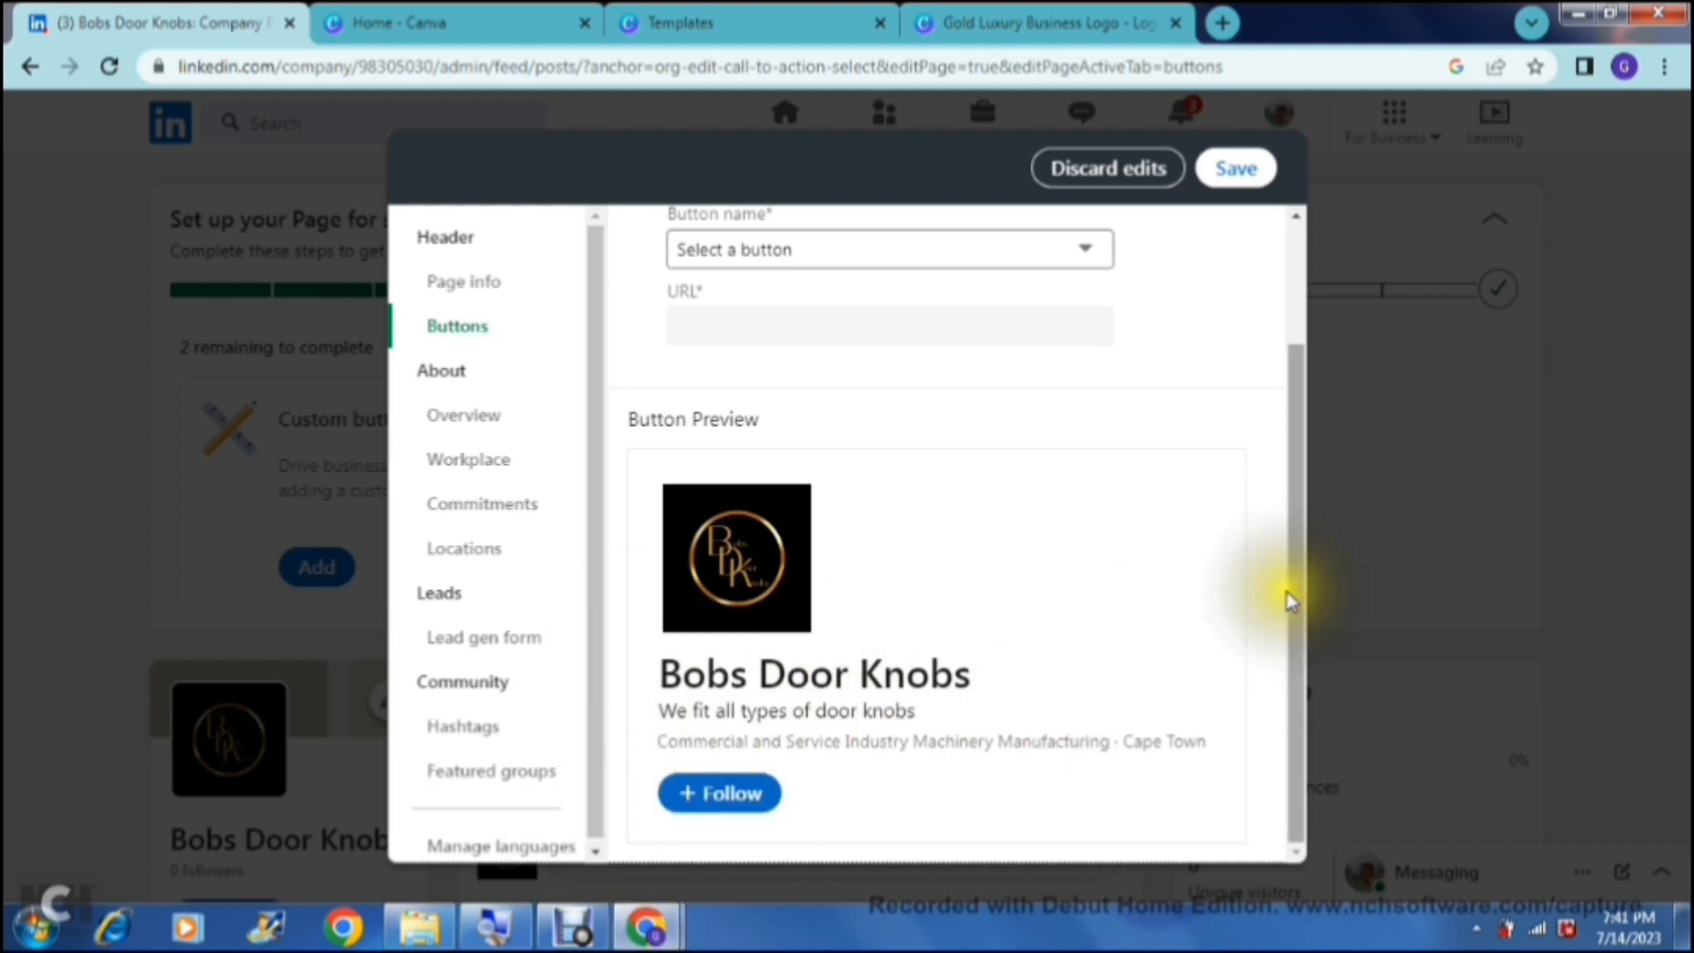
click(1029, 269)
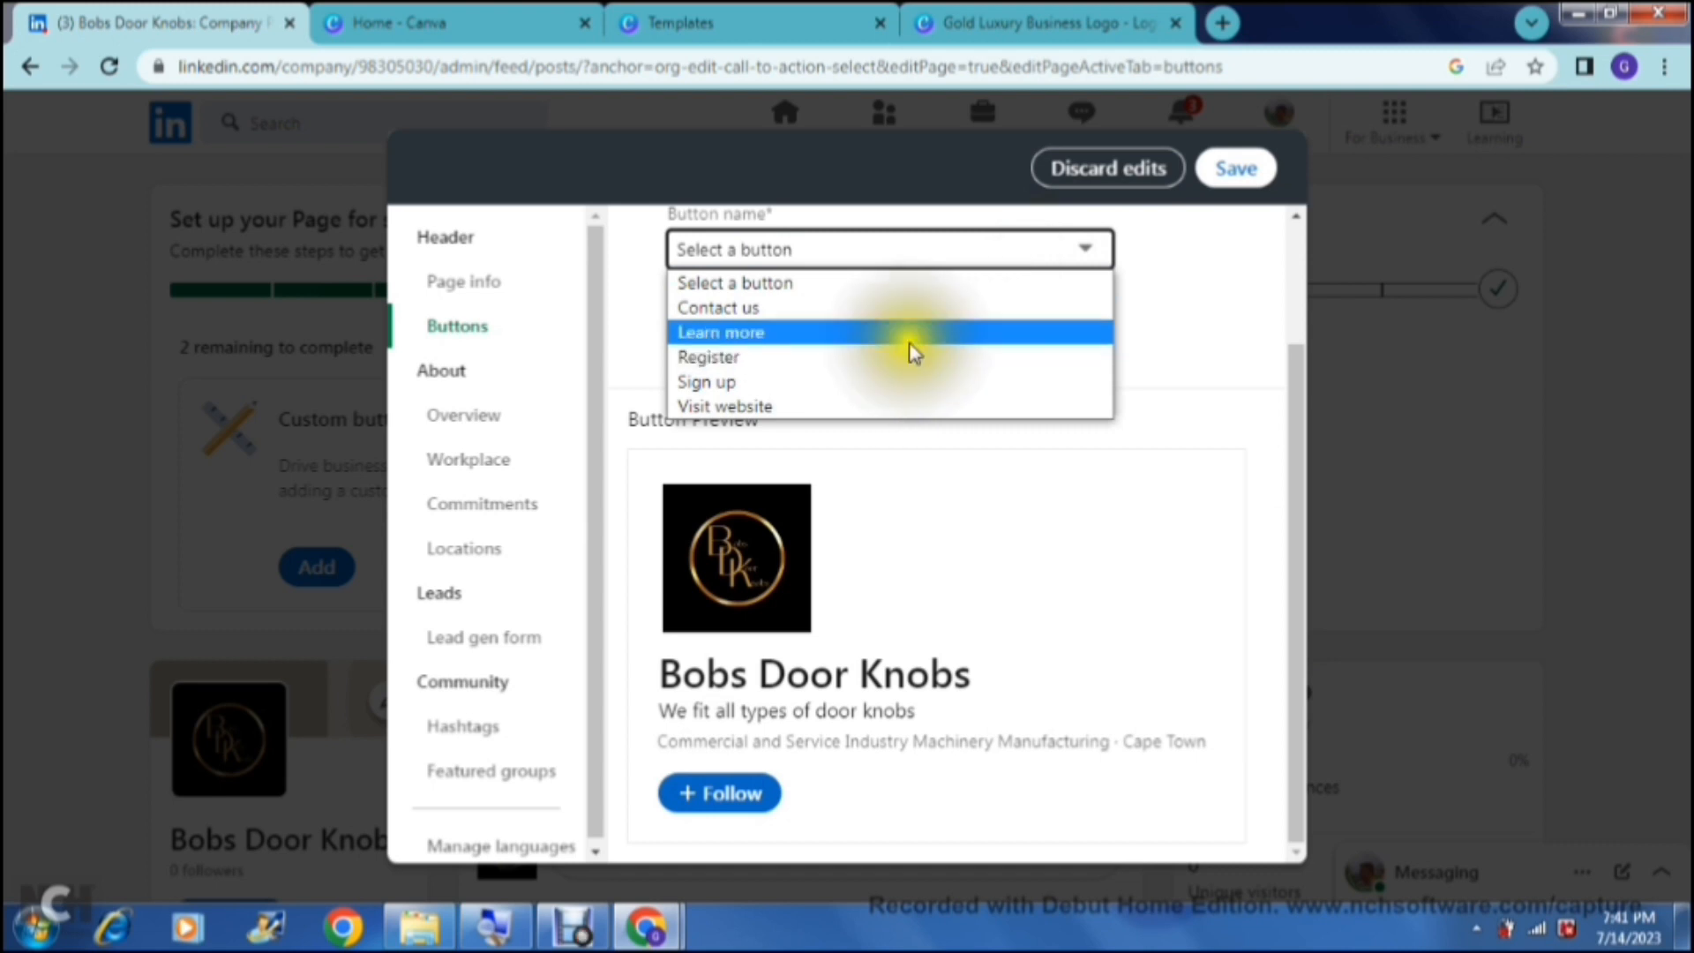
click(909, 334)
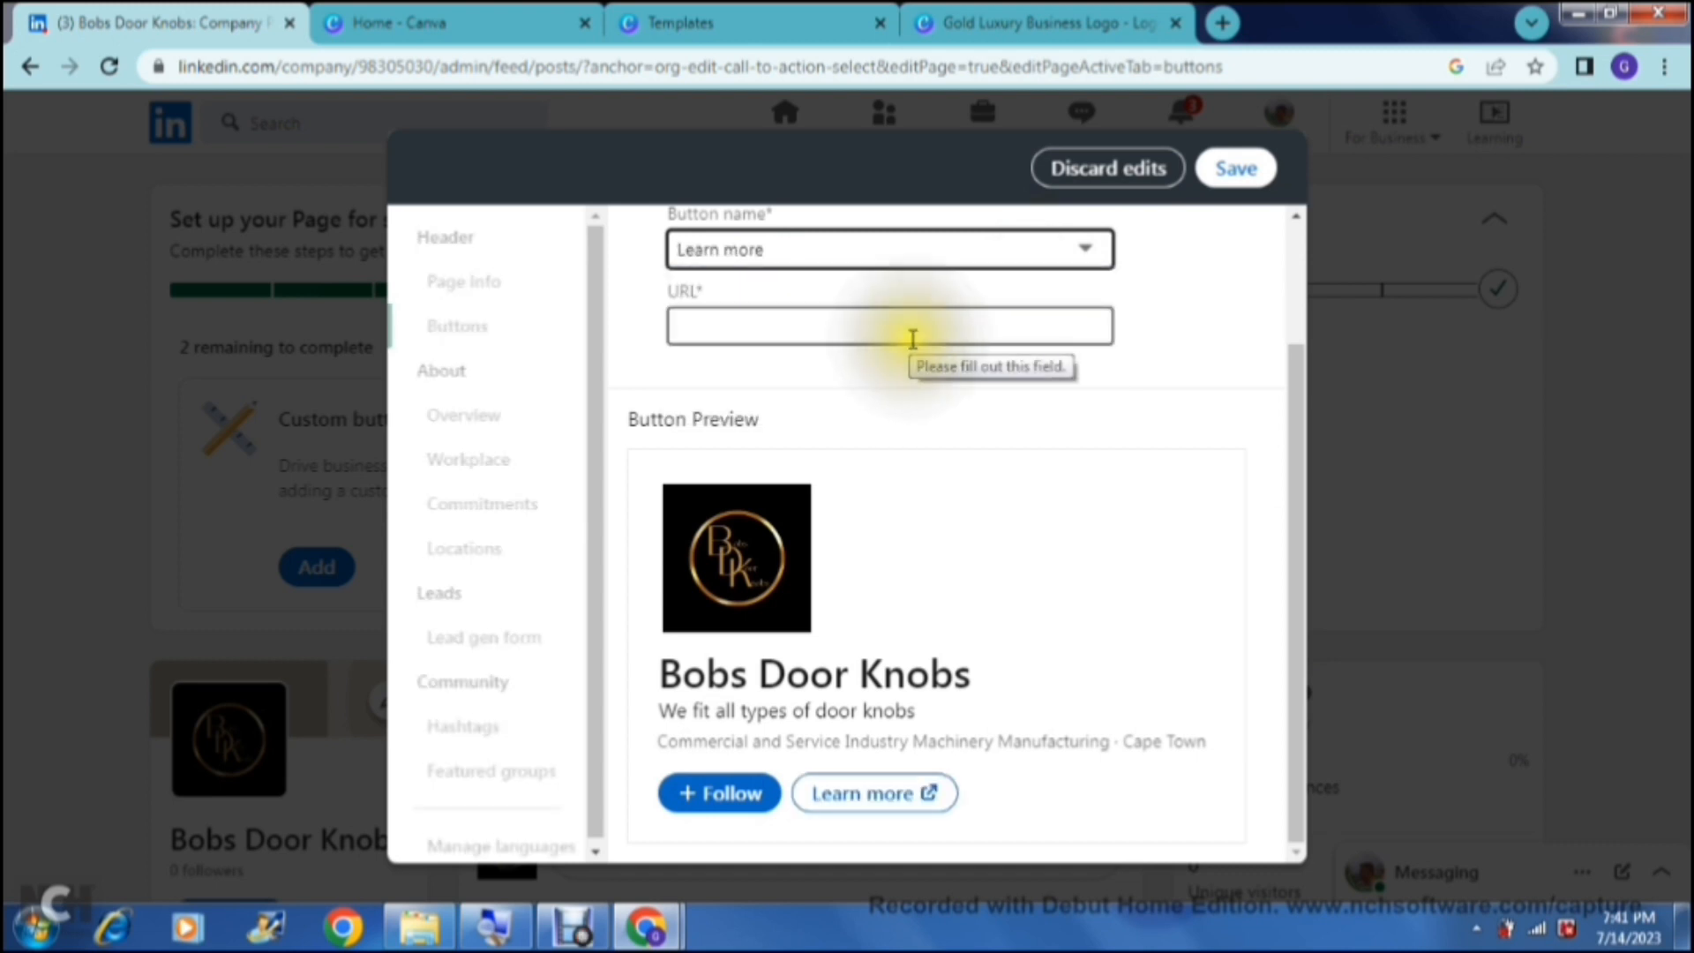
click(912, 338)
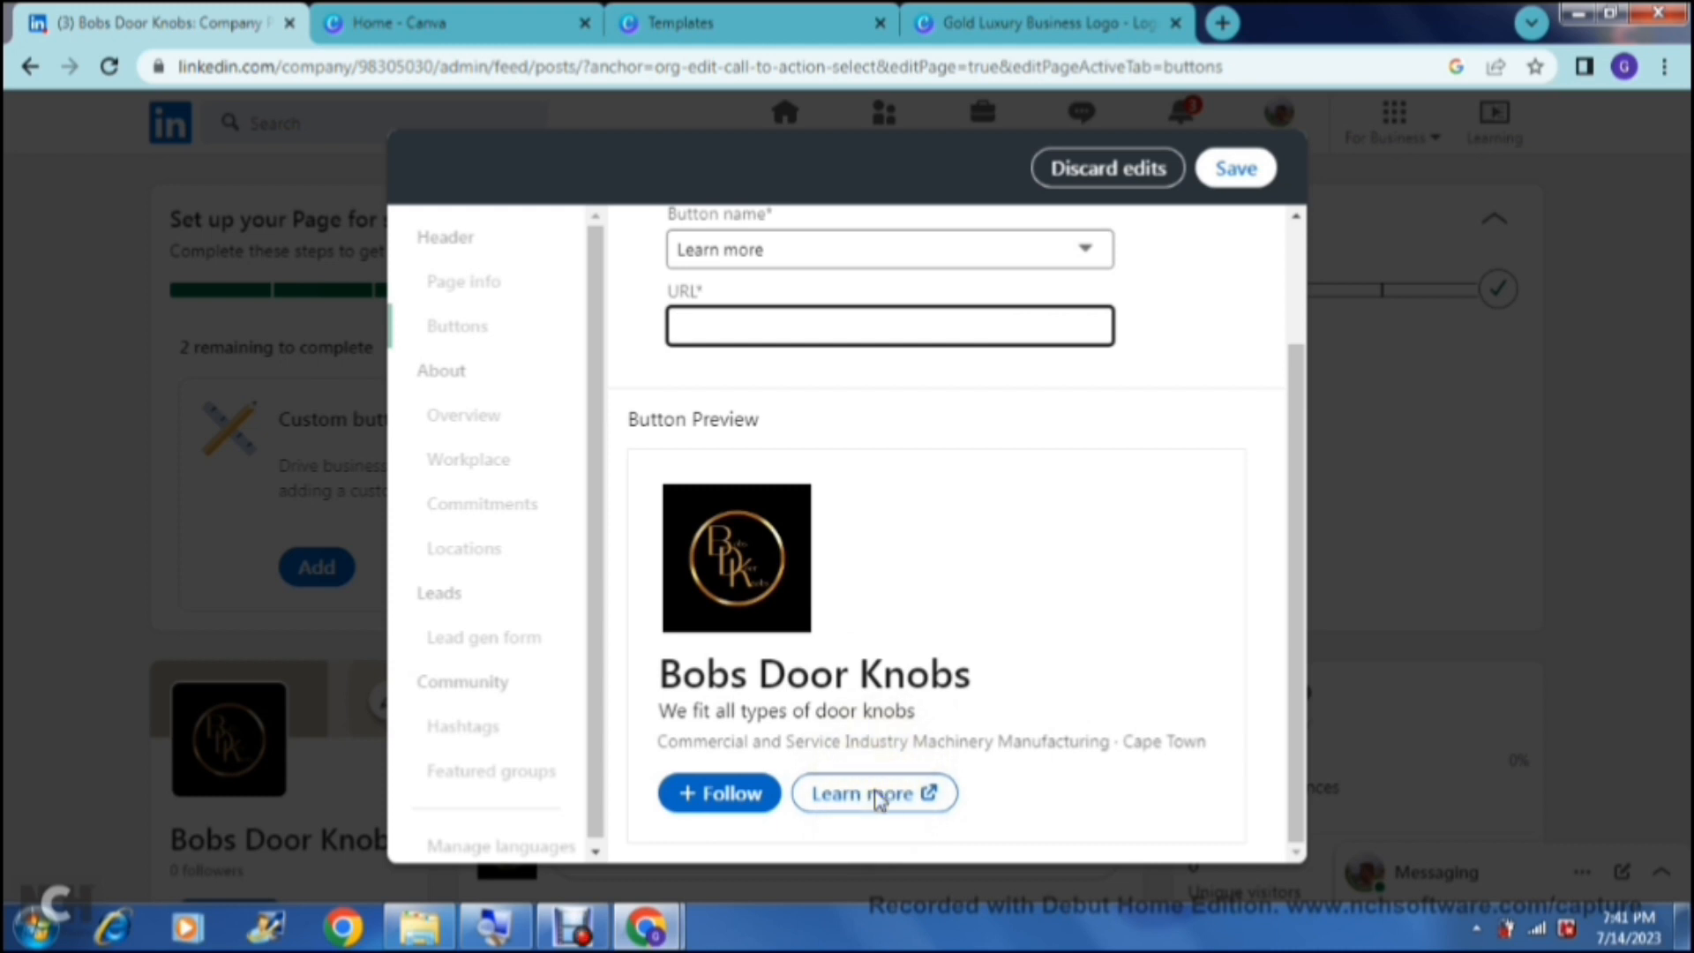
Discard the custom button edits and close the page editor.
drag(1294, 473, 1284, 328)
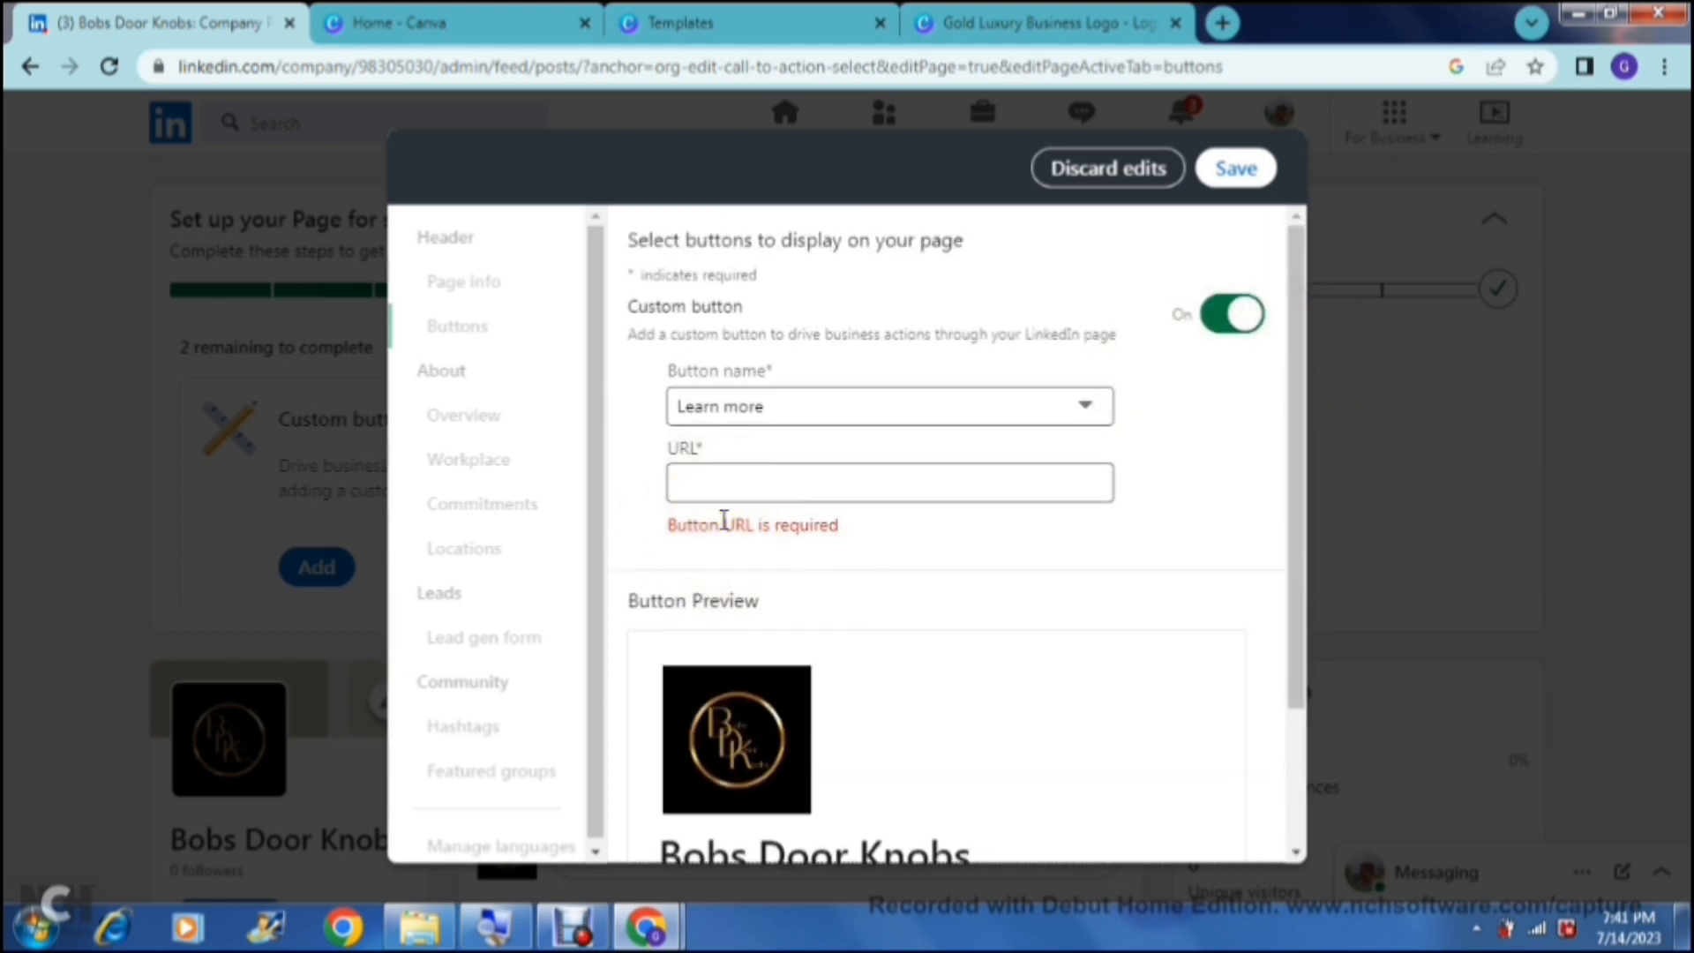
key(super)
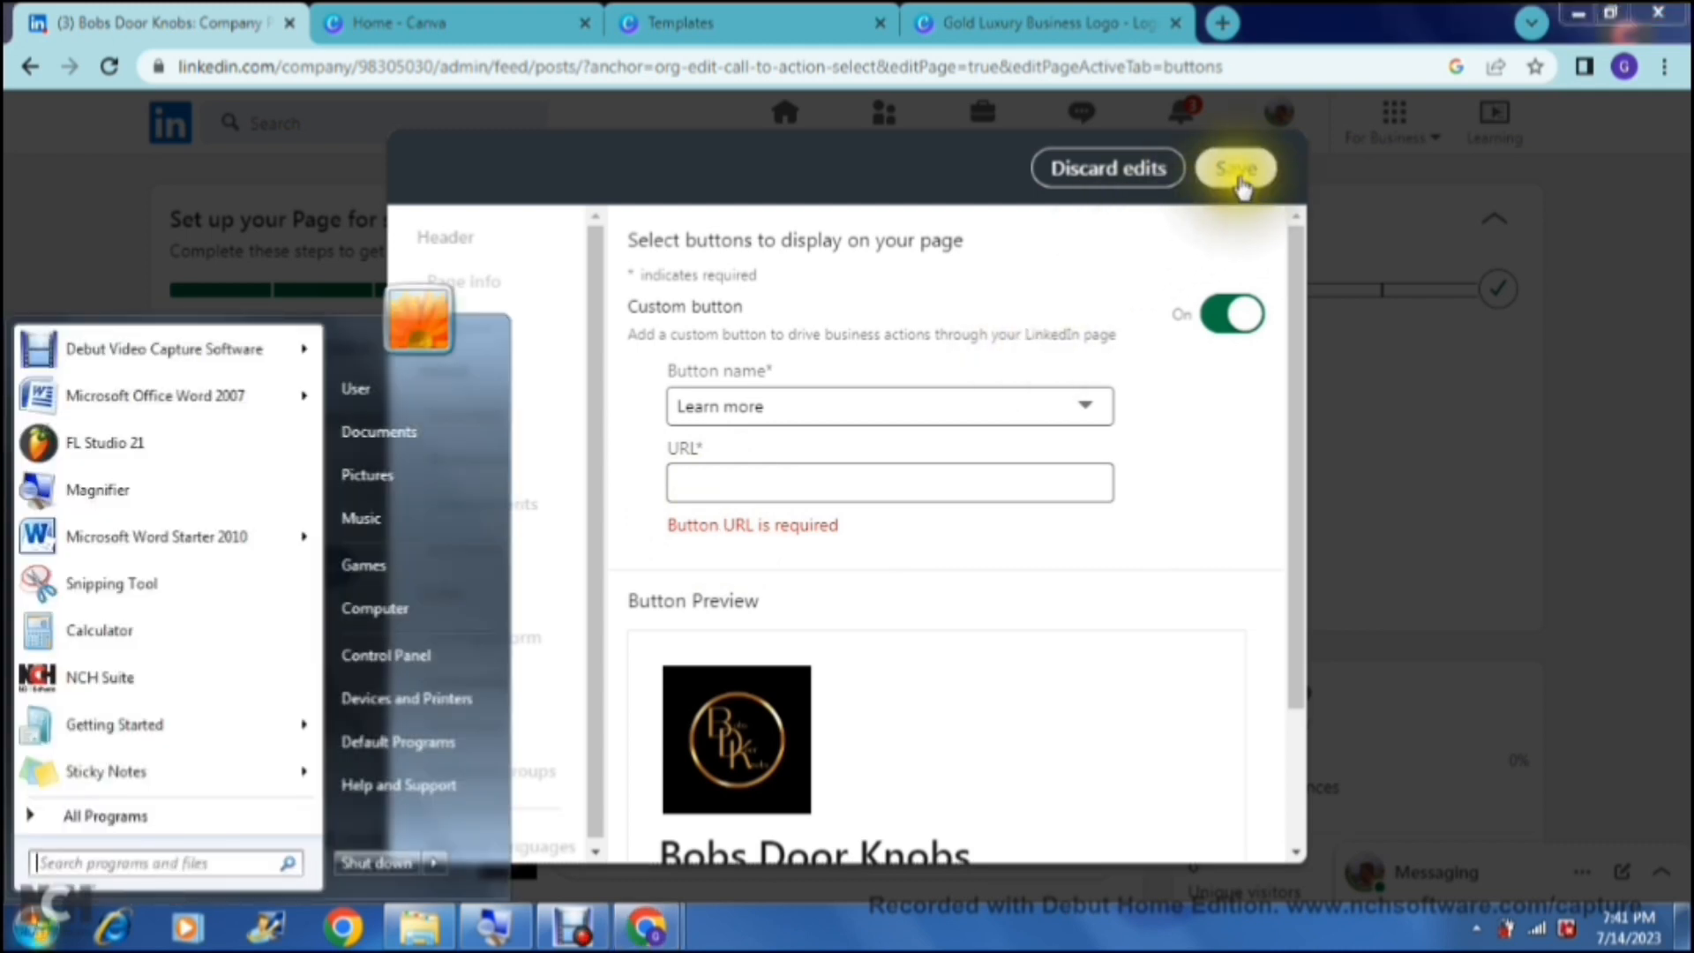
click(1233, 190)
click(1139, 181)
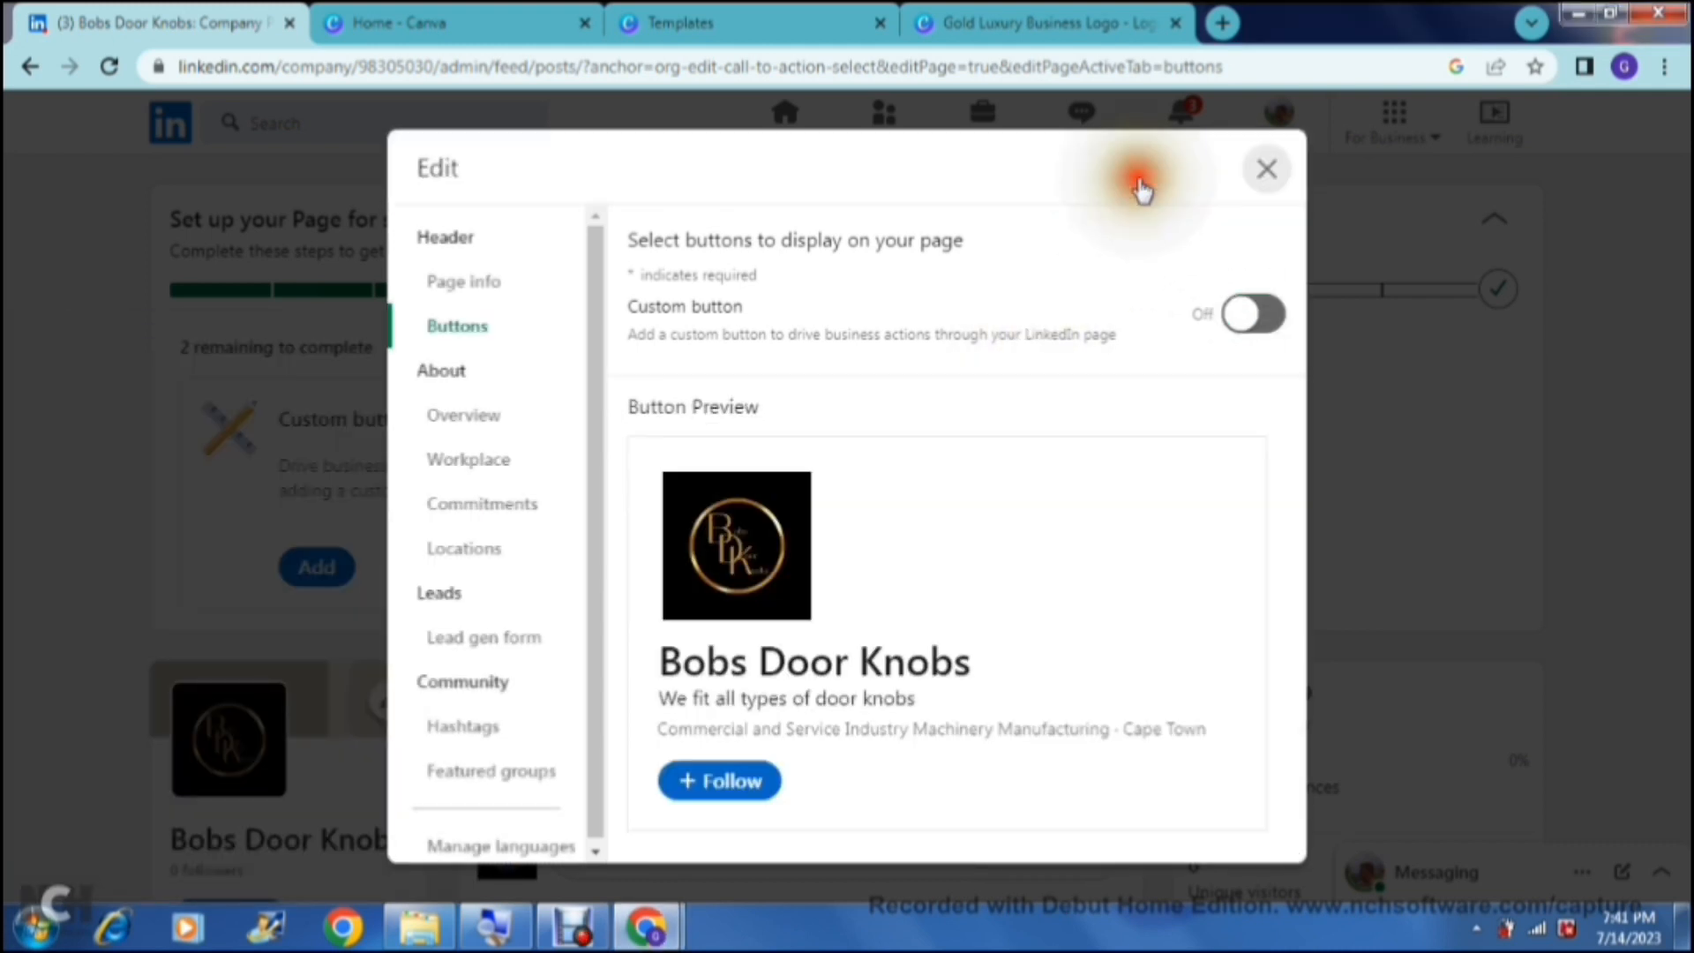
click(1267, 169)
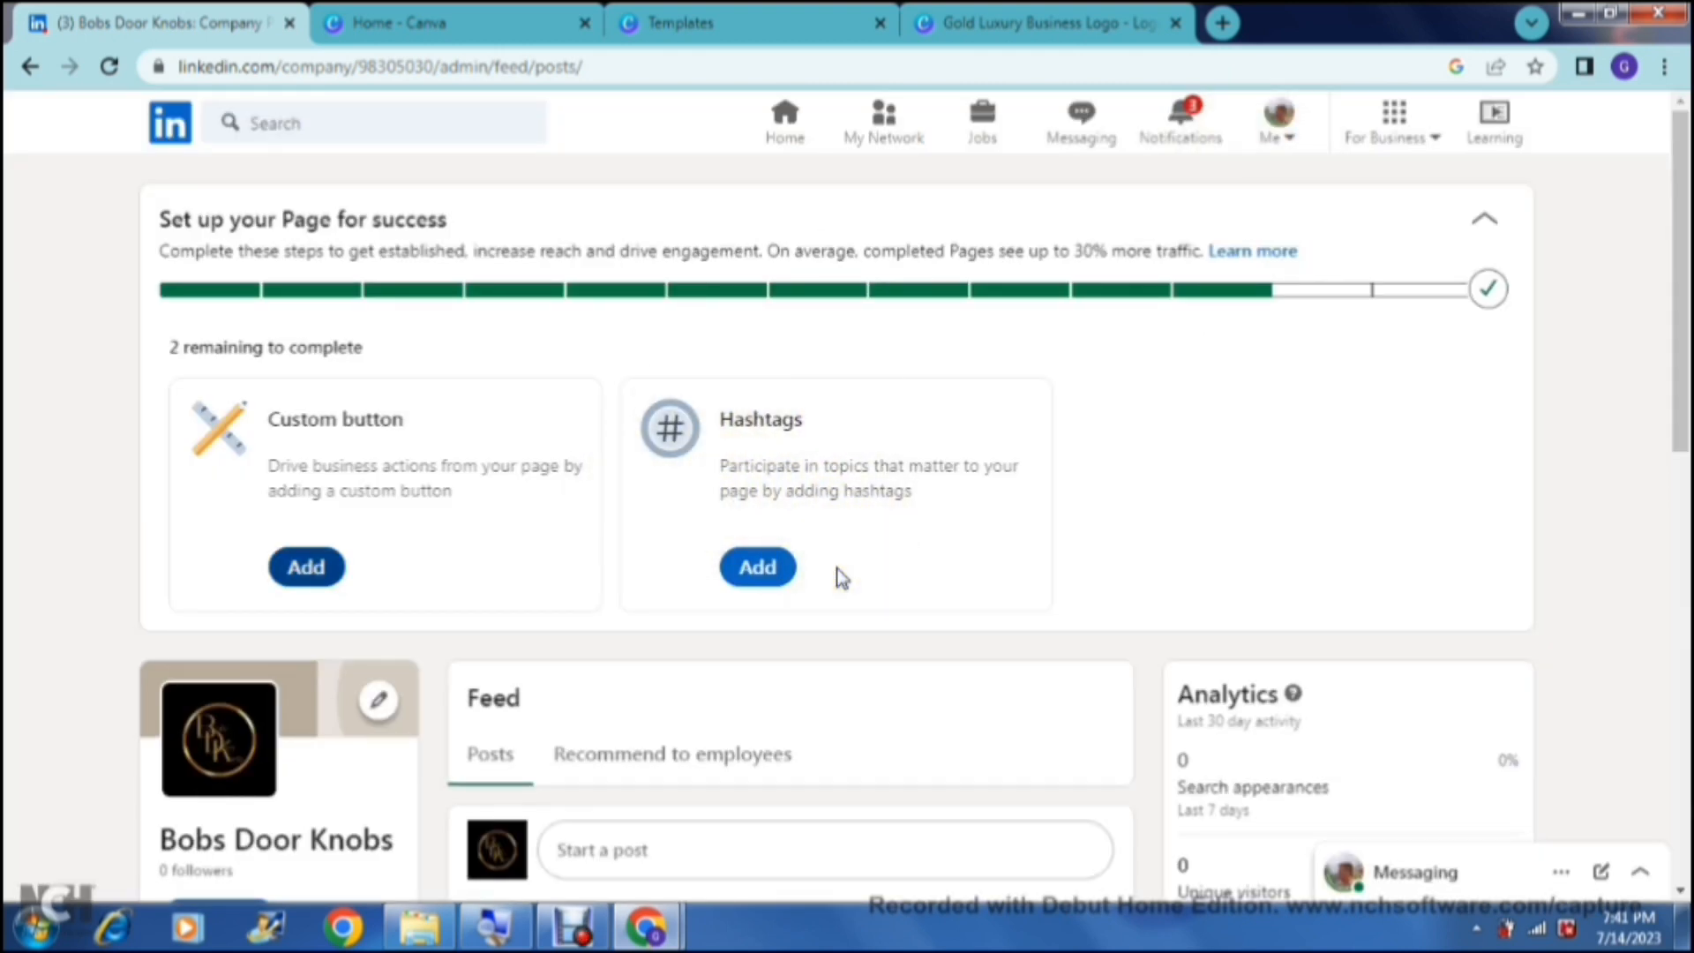
Add the hashtag #photography to the page, save it, and close the editor without sharing the page edits in a post.
click(781, 579)
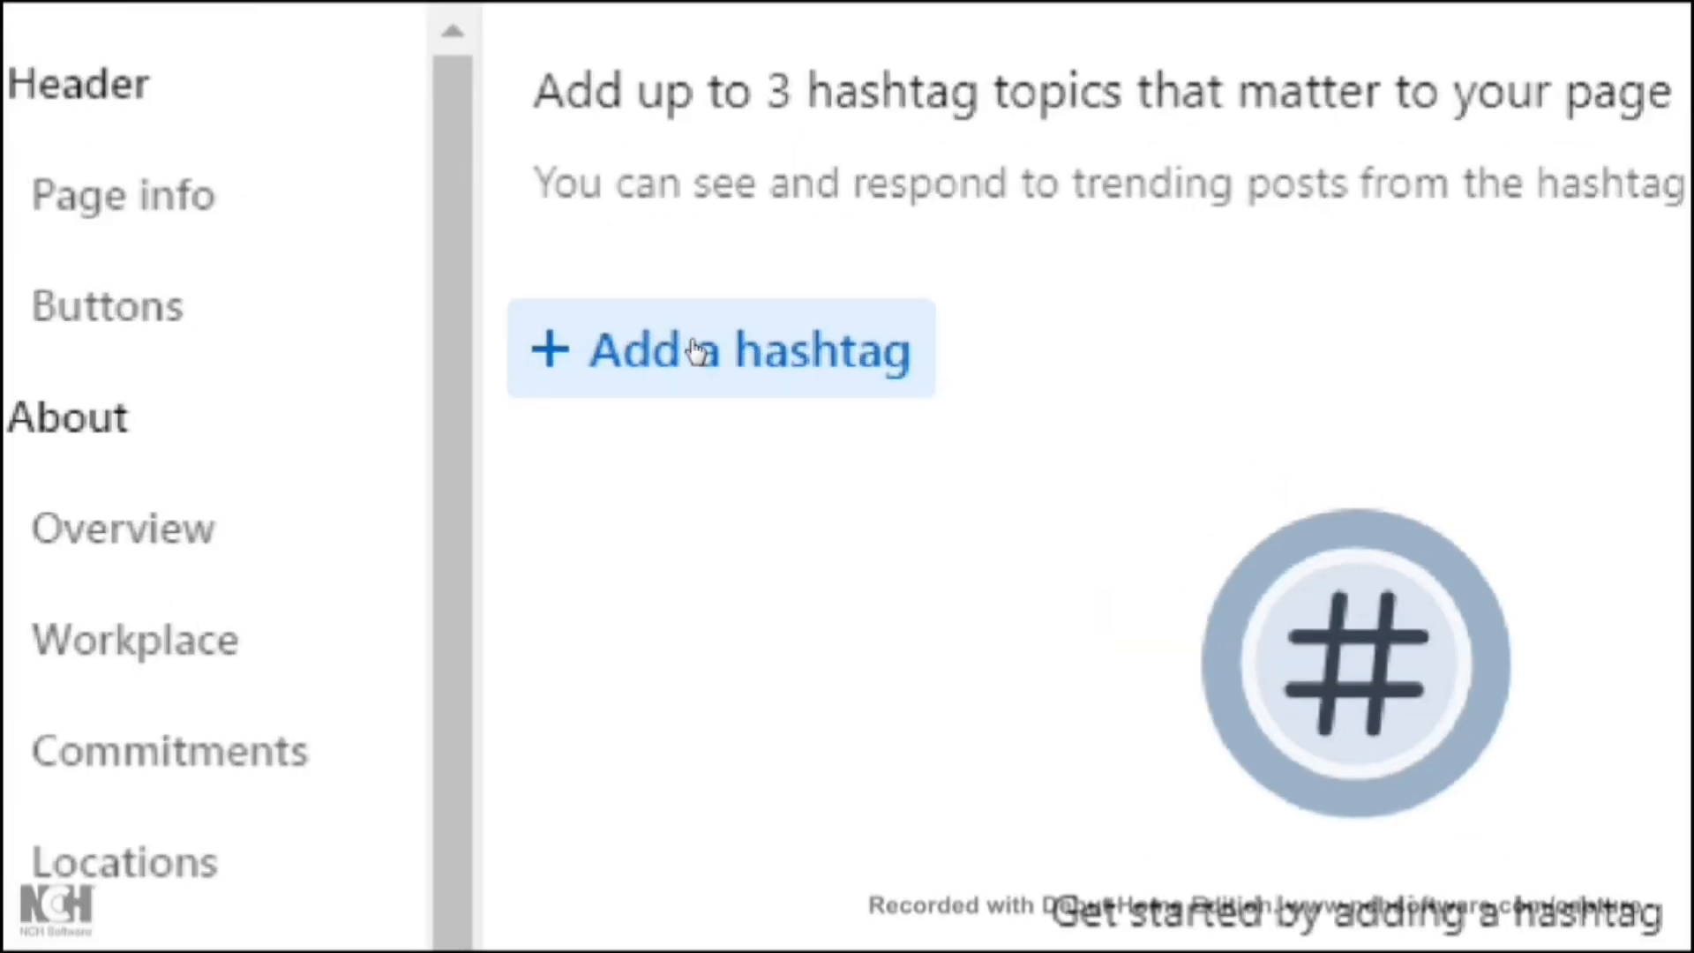
click(697, 345)
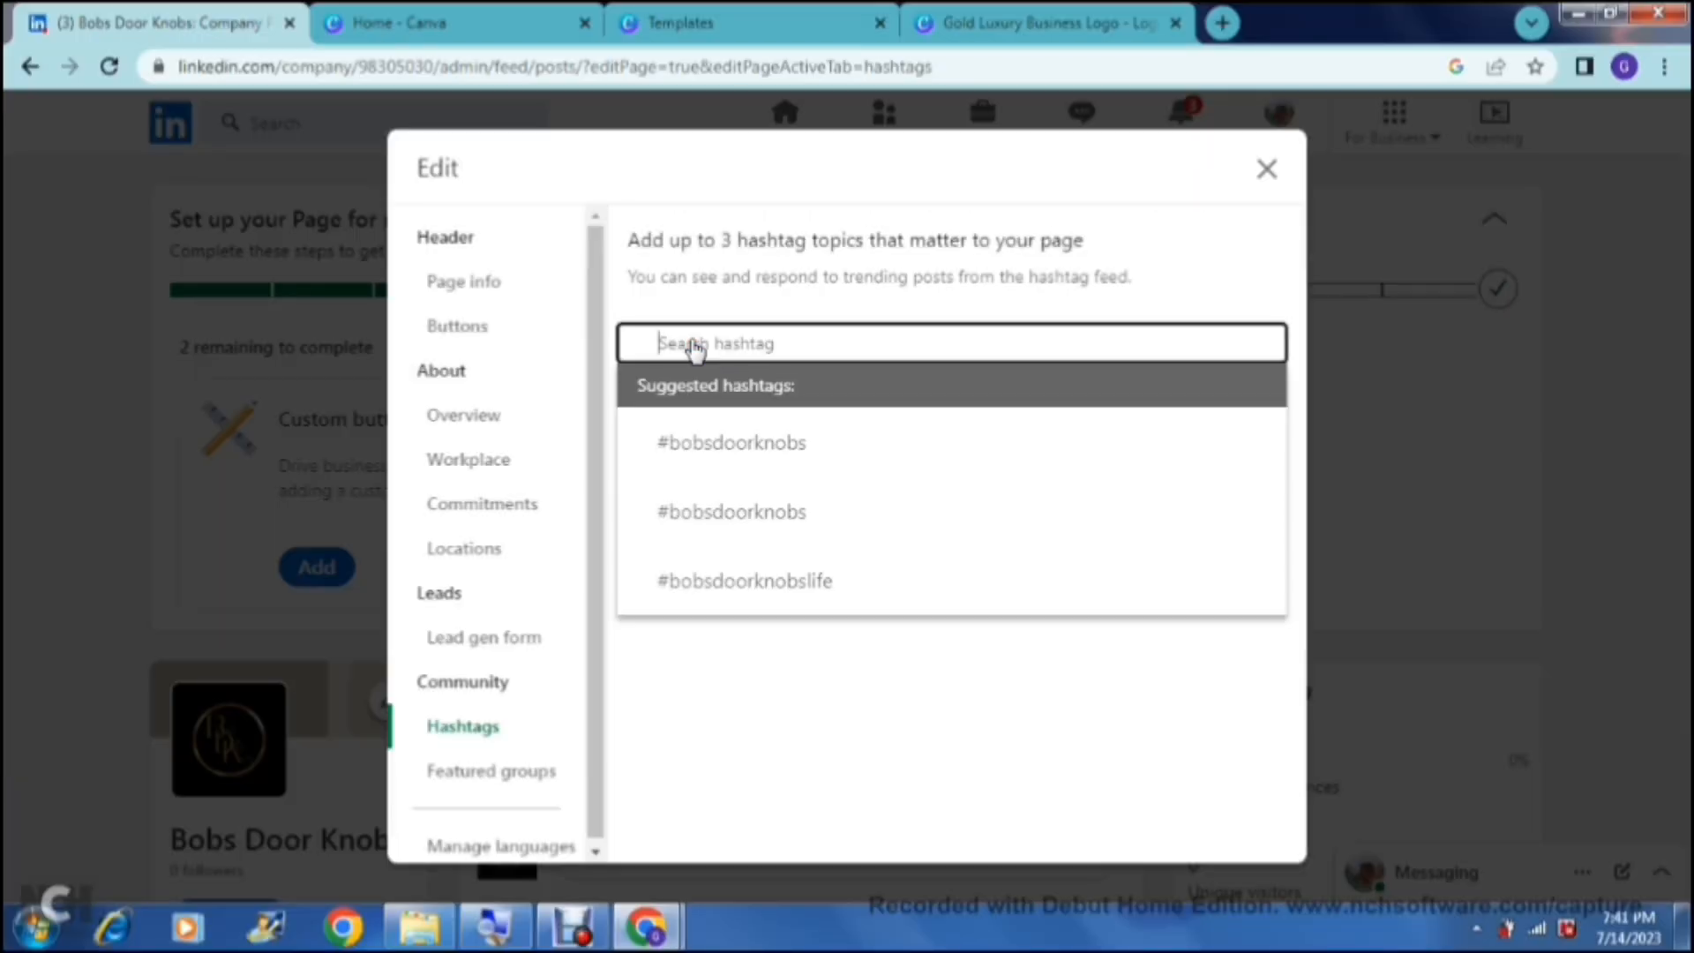
text(photo)
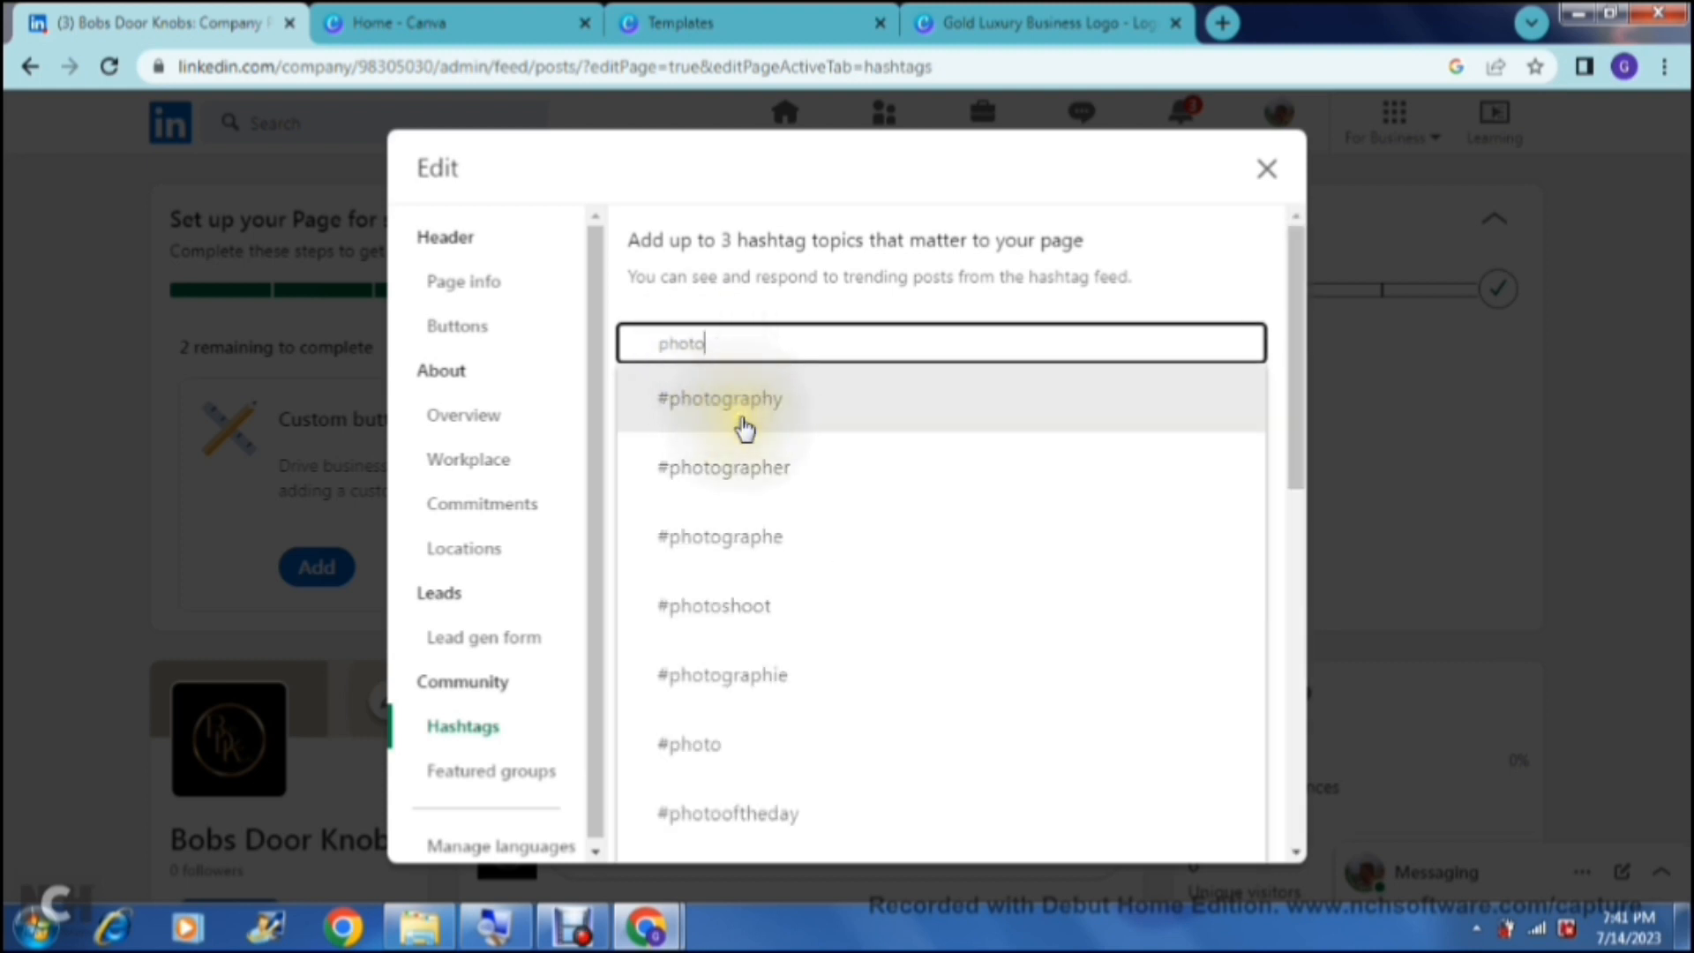
click(744, 429)
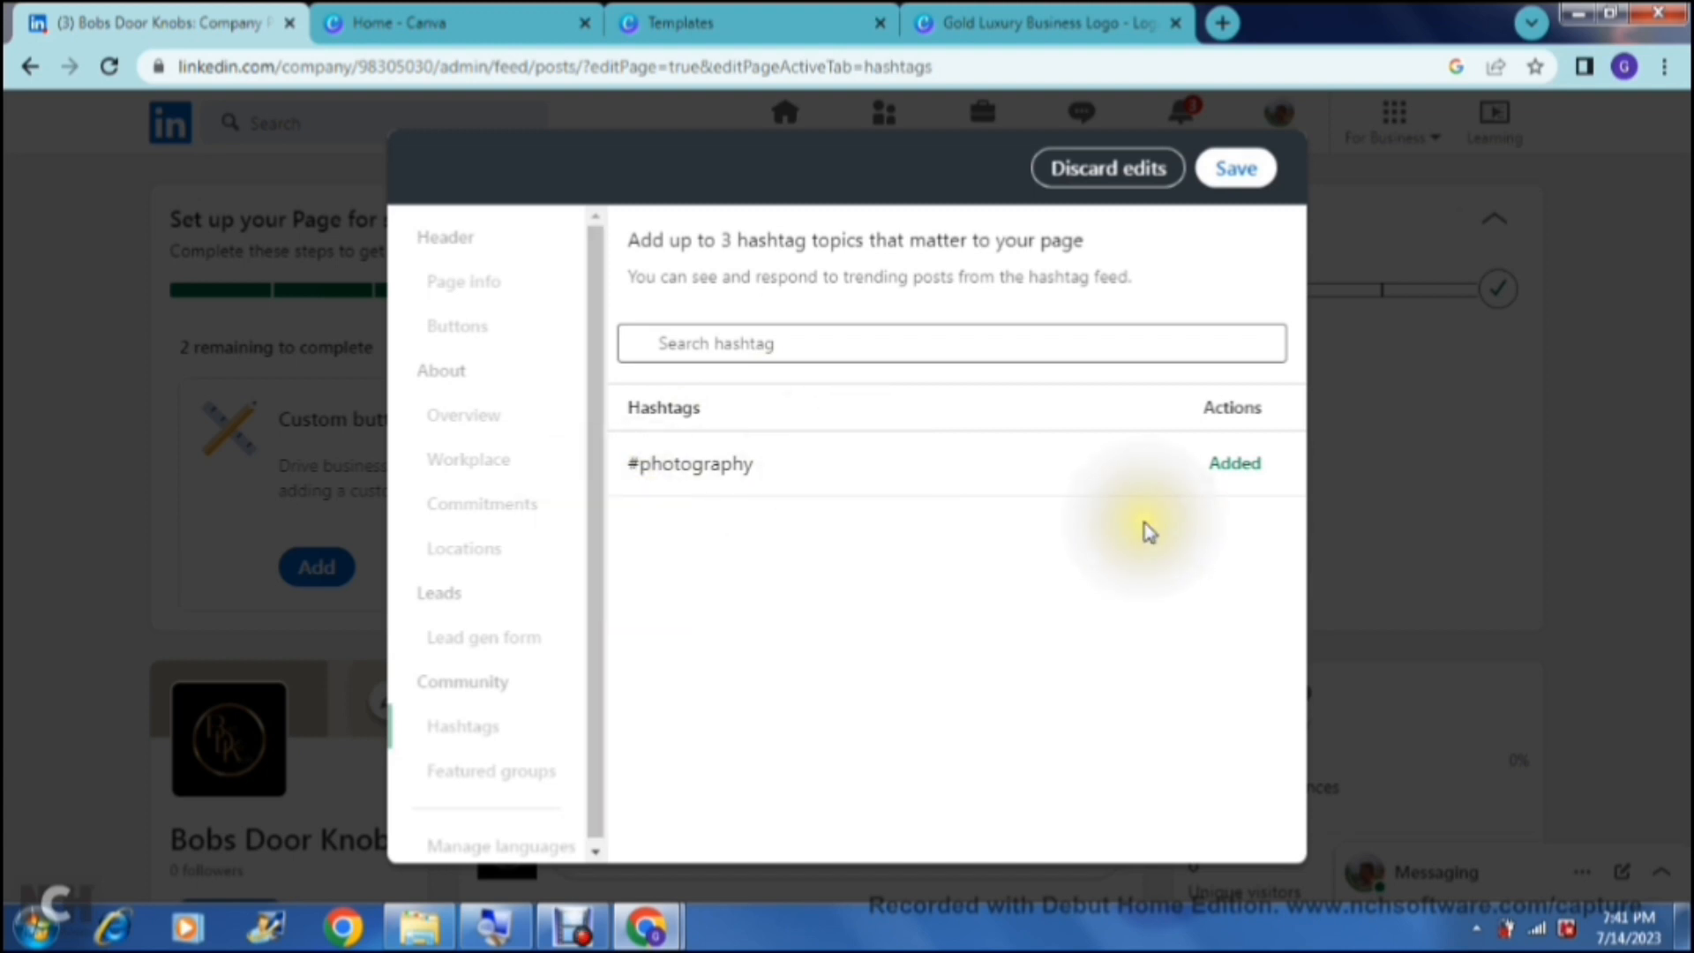
click(1233, 177)
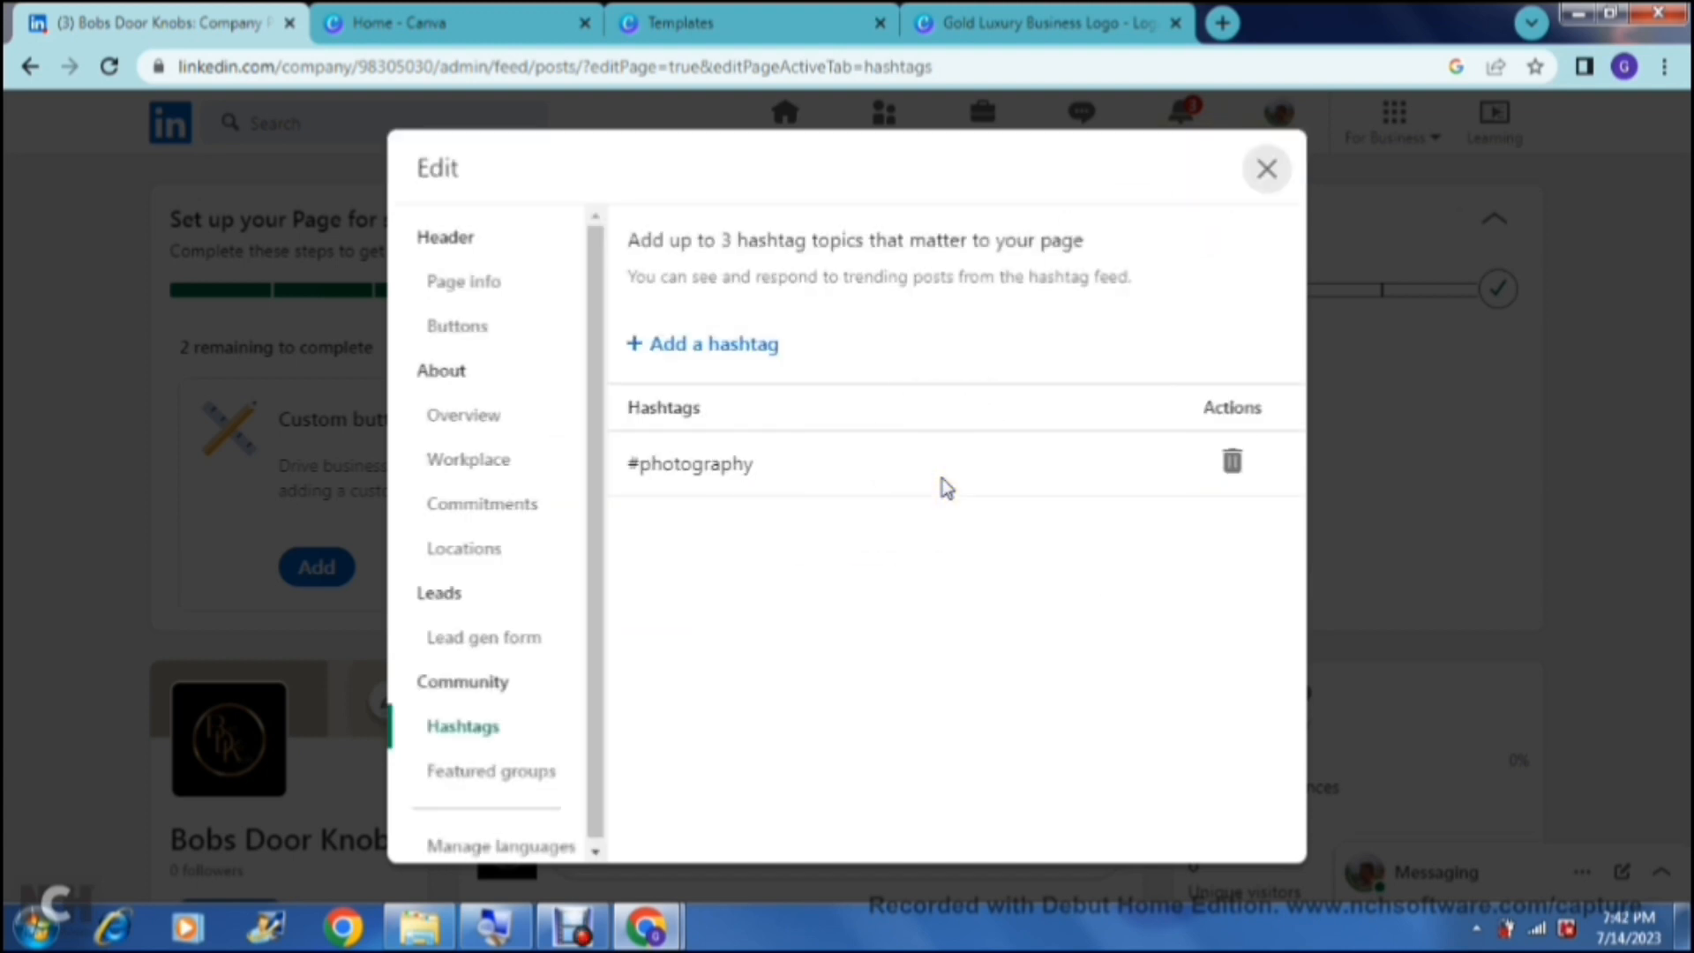
click(1267, 170)
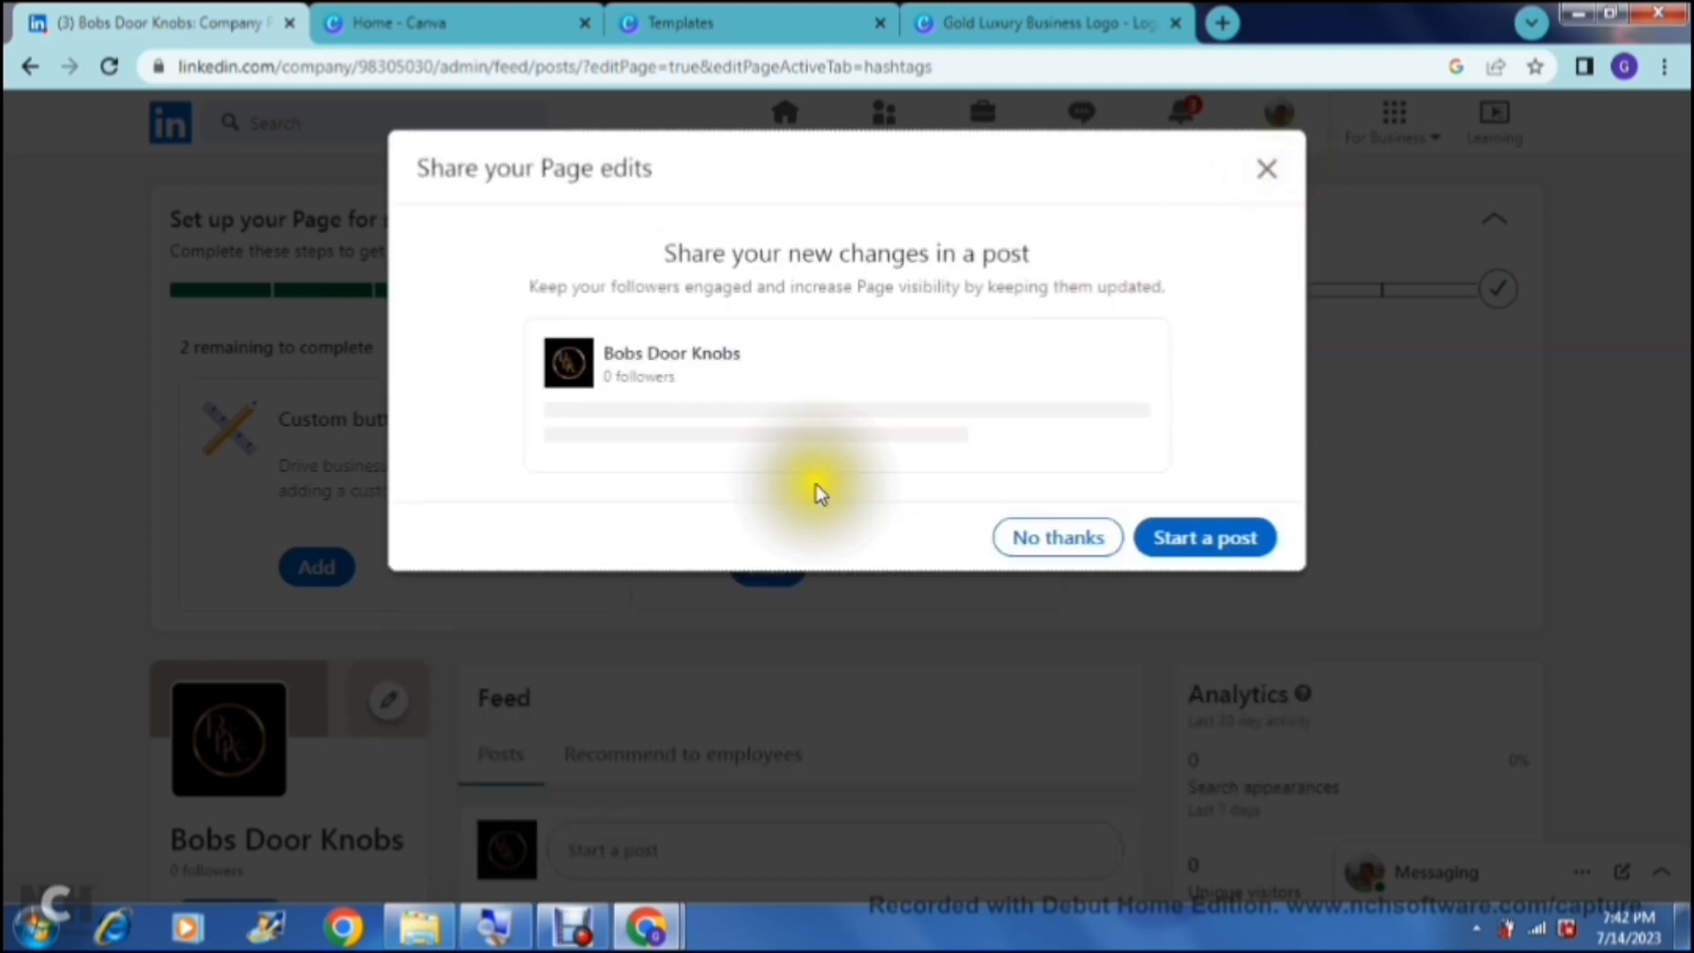
click(1051, 537)
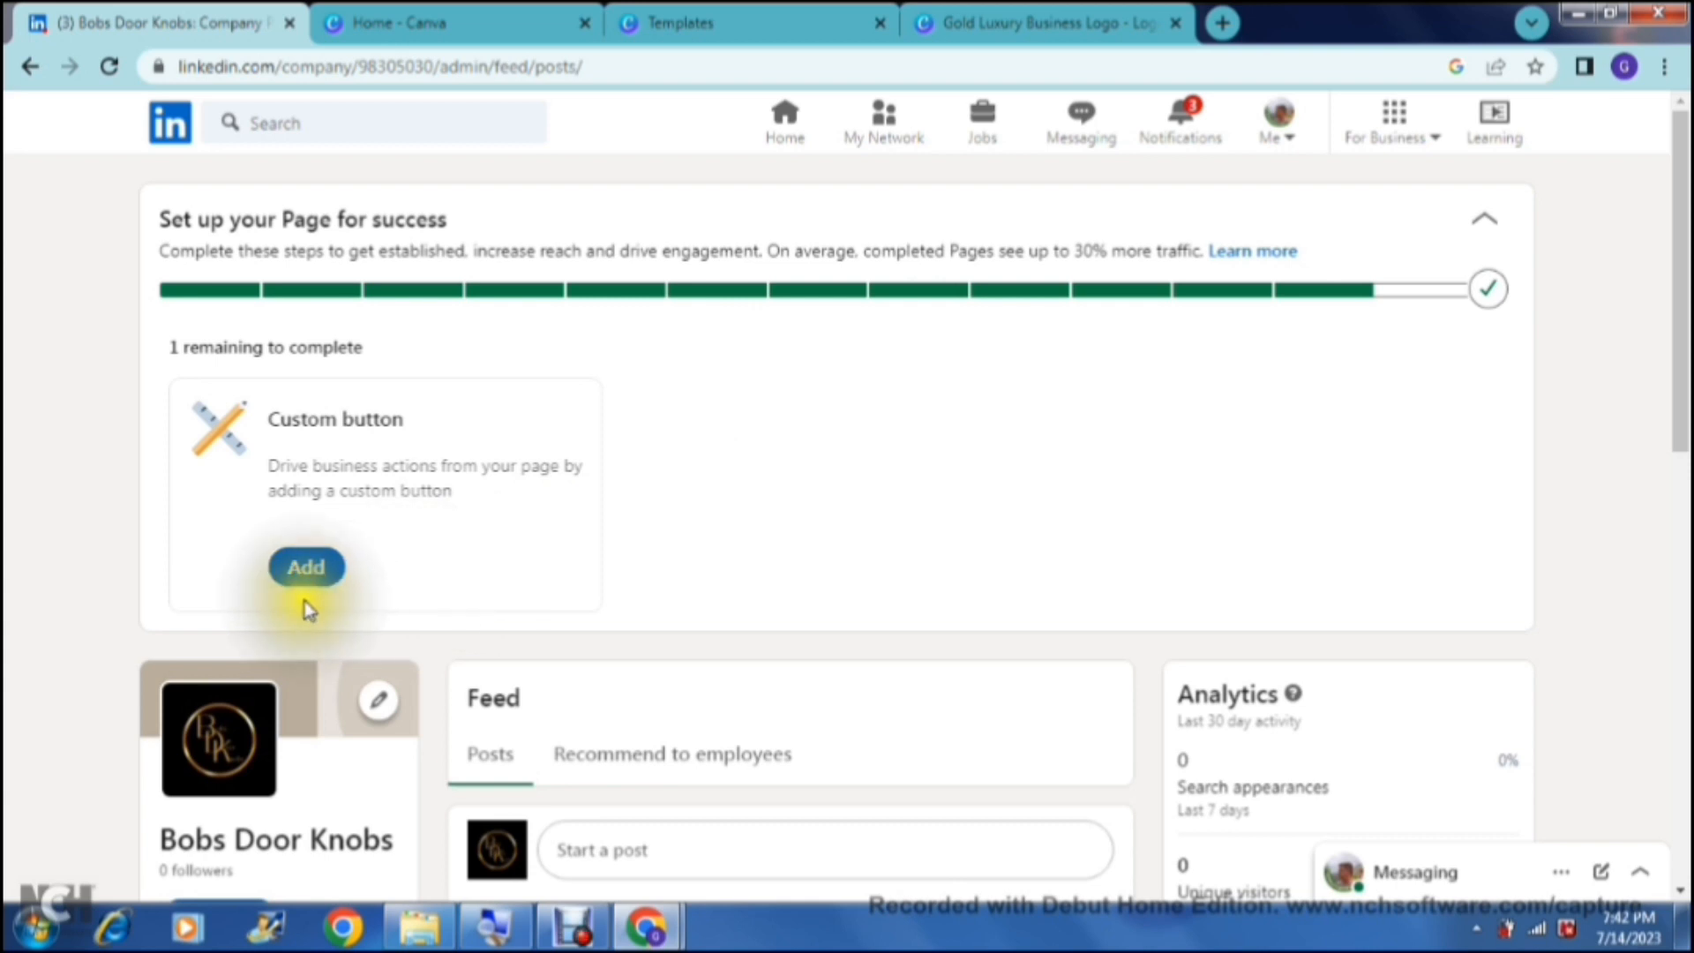
click(304, 569)
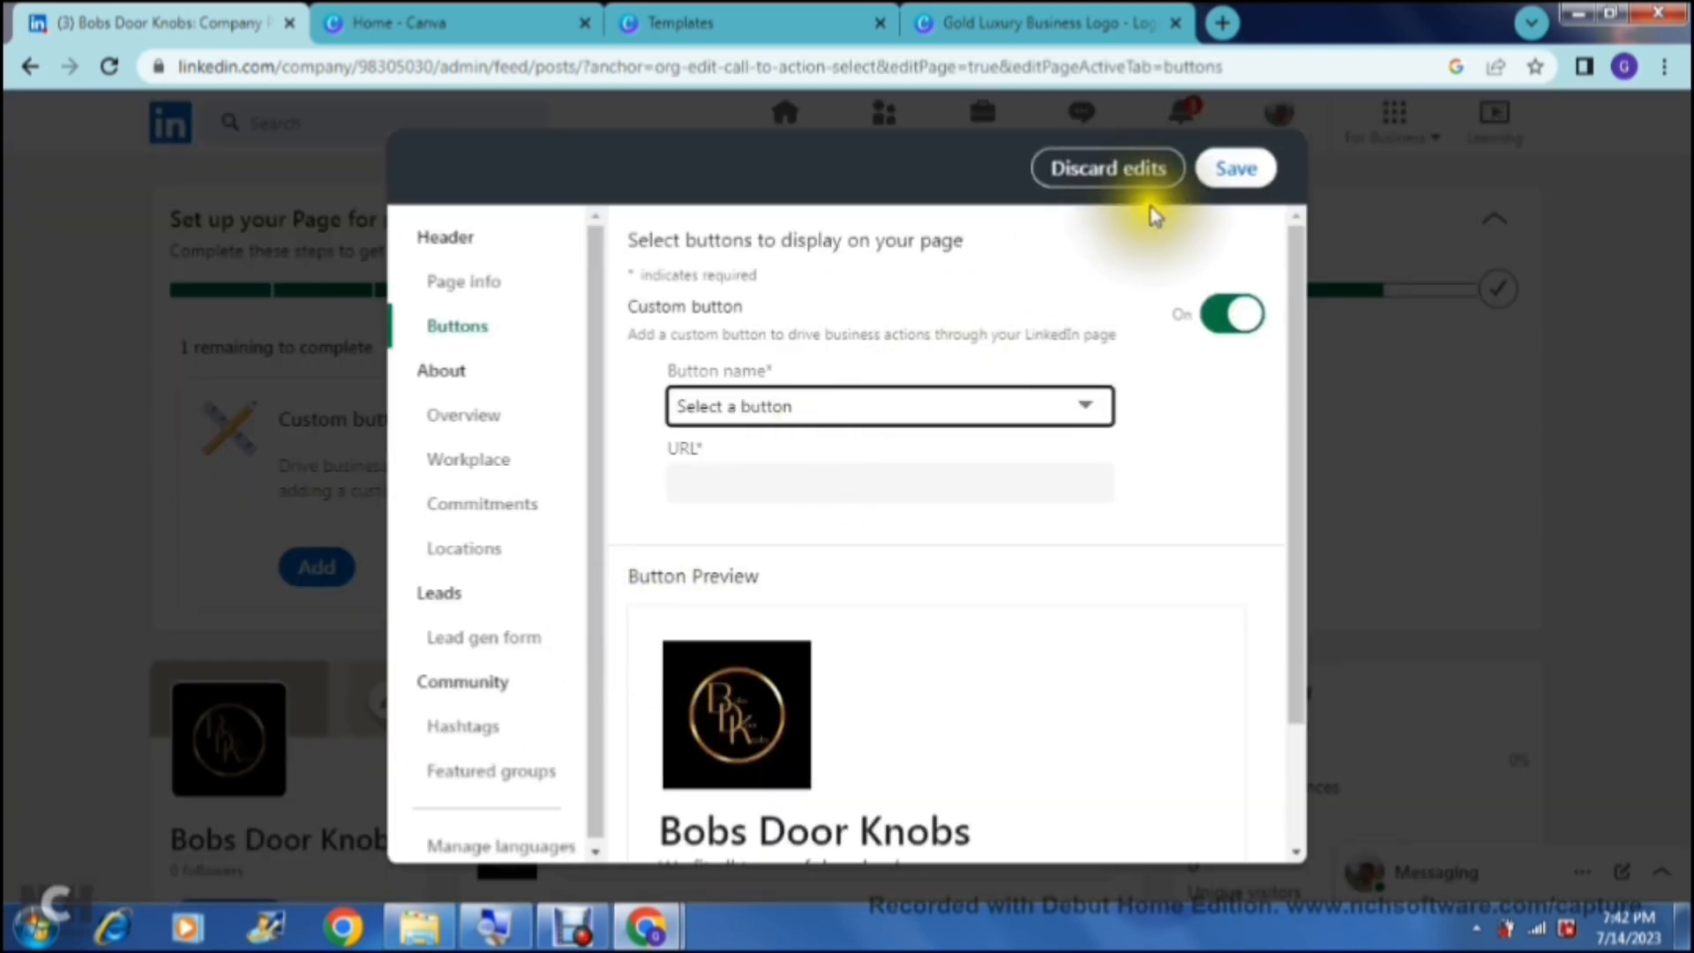
click(1147, 169)
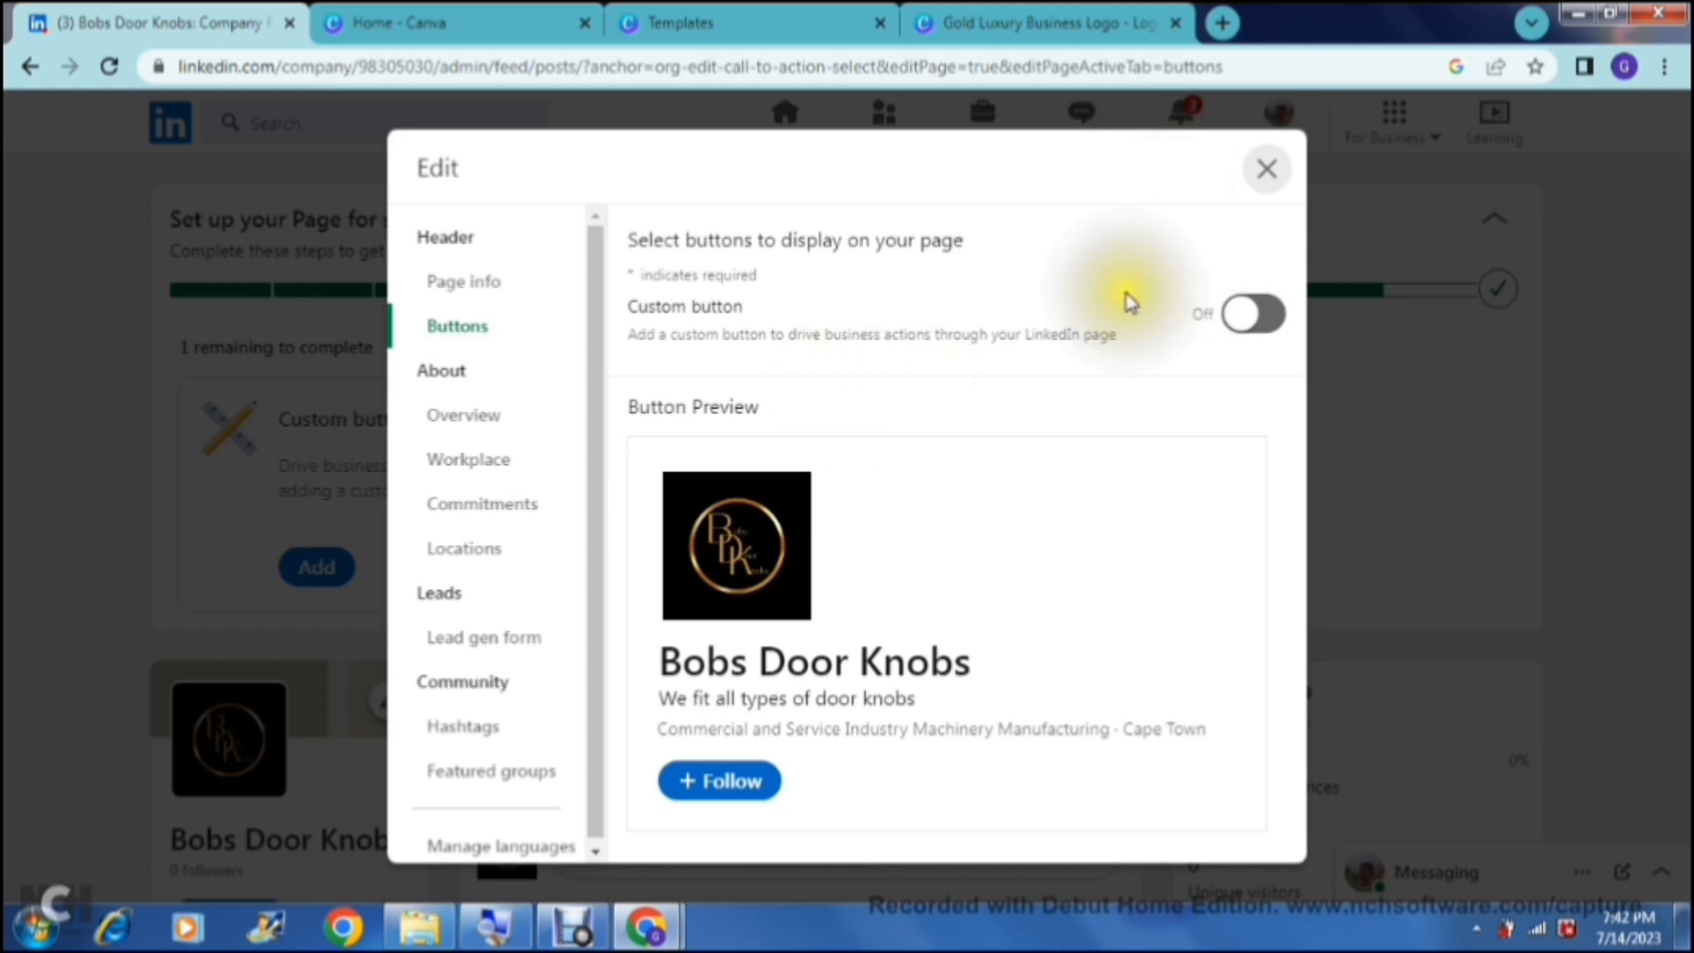
click(1268, 168)
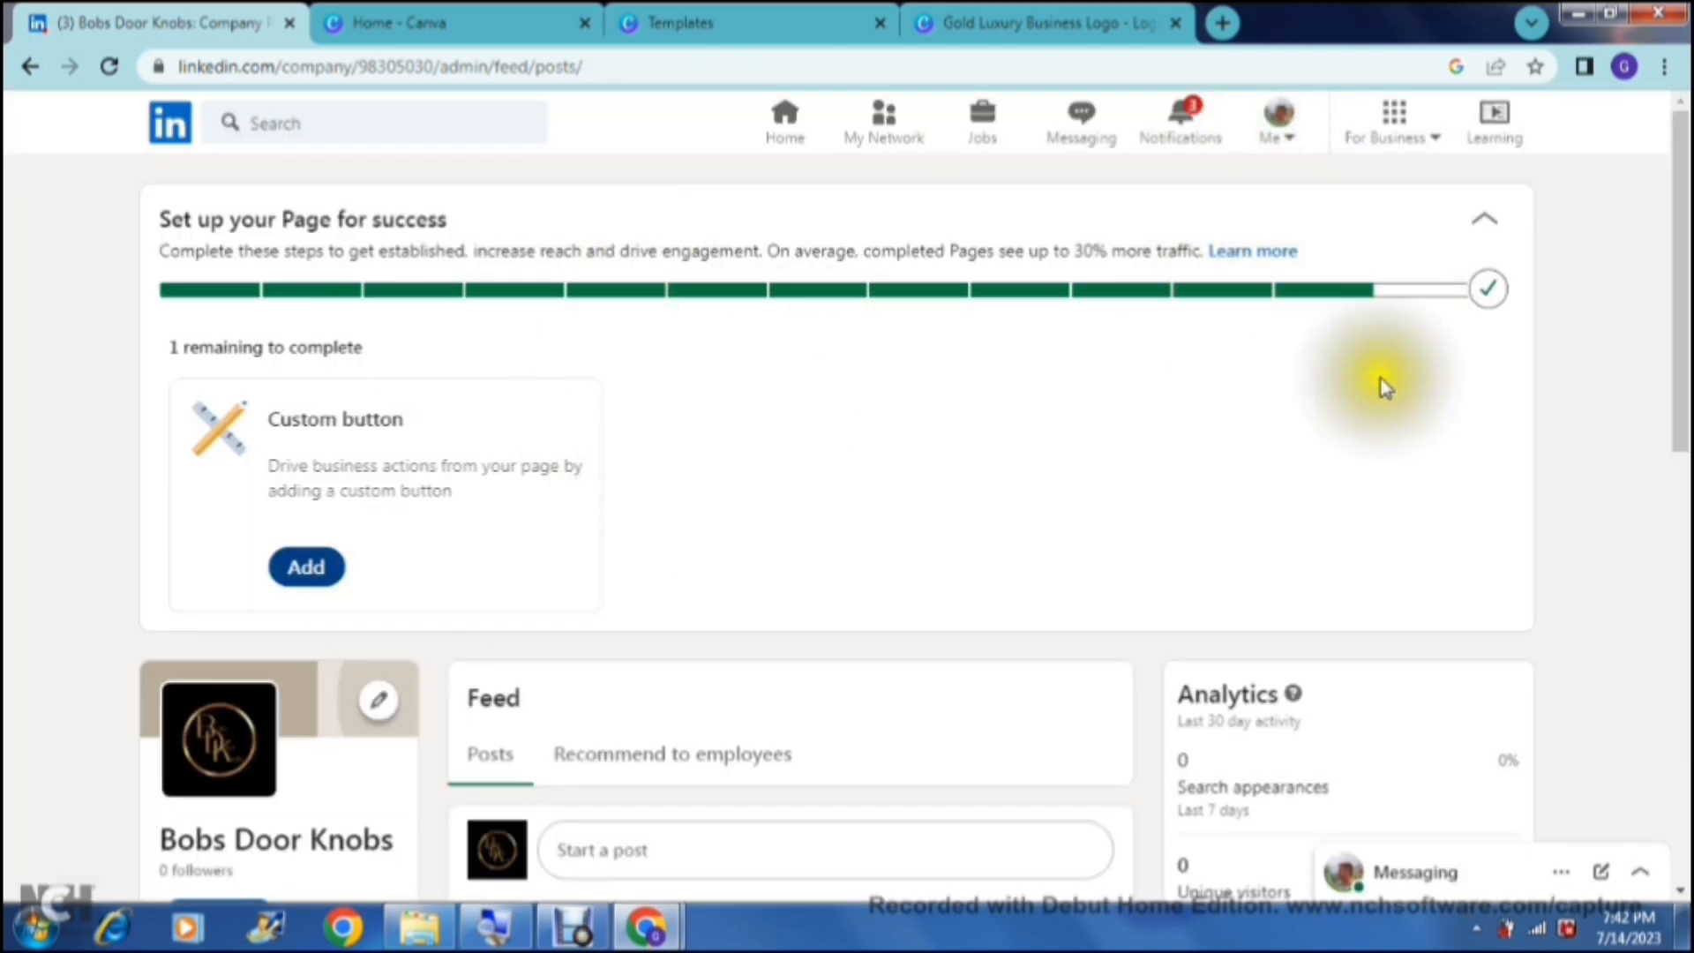
drag(1680, 237, 1685, 446)
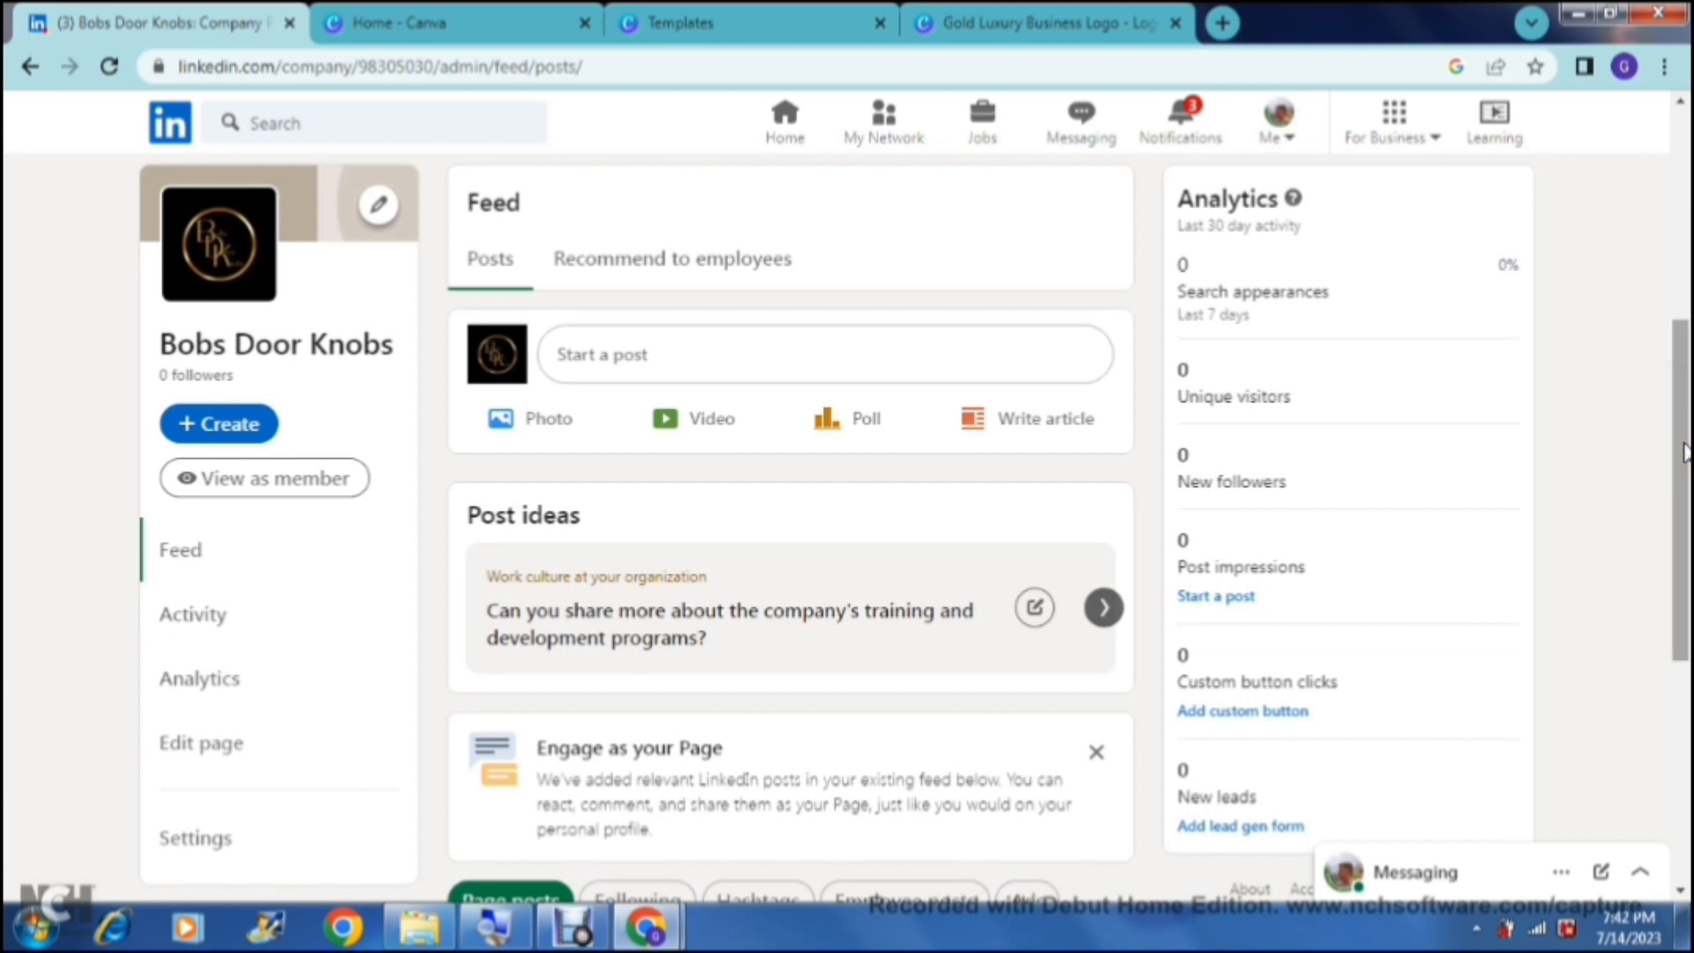
drag(1683, 450, 1683, 241)
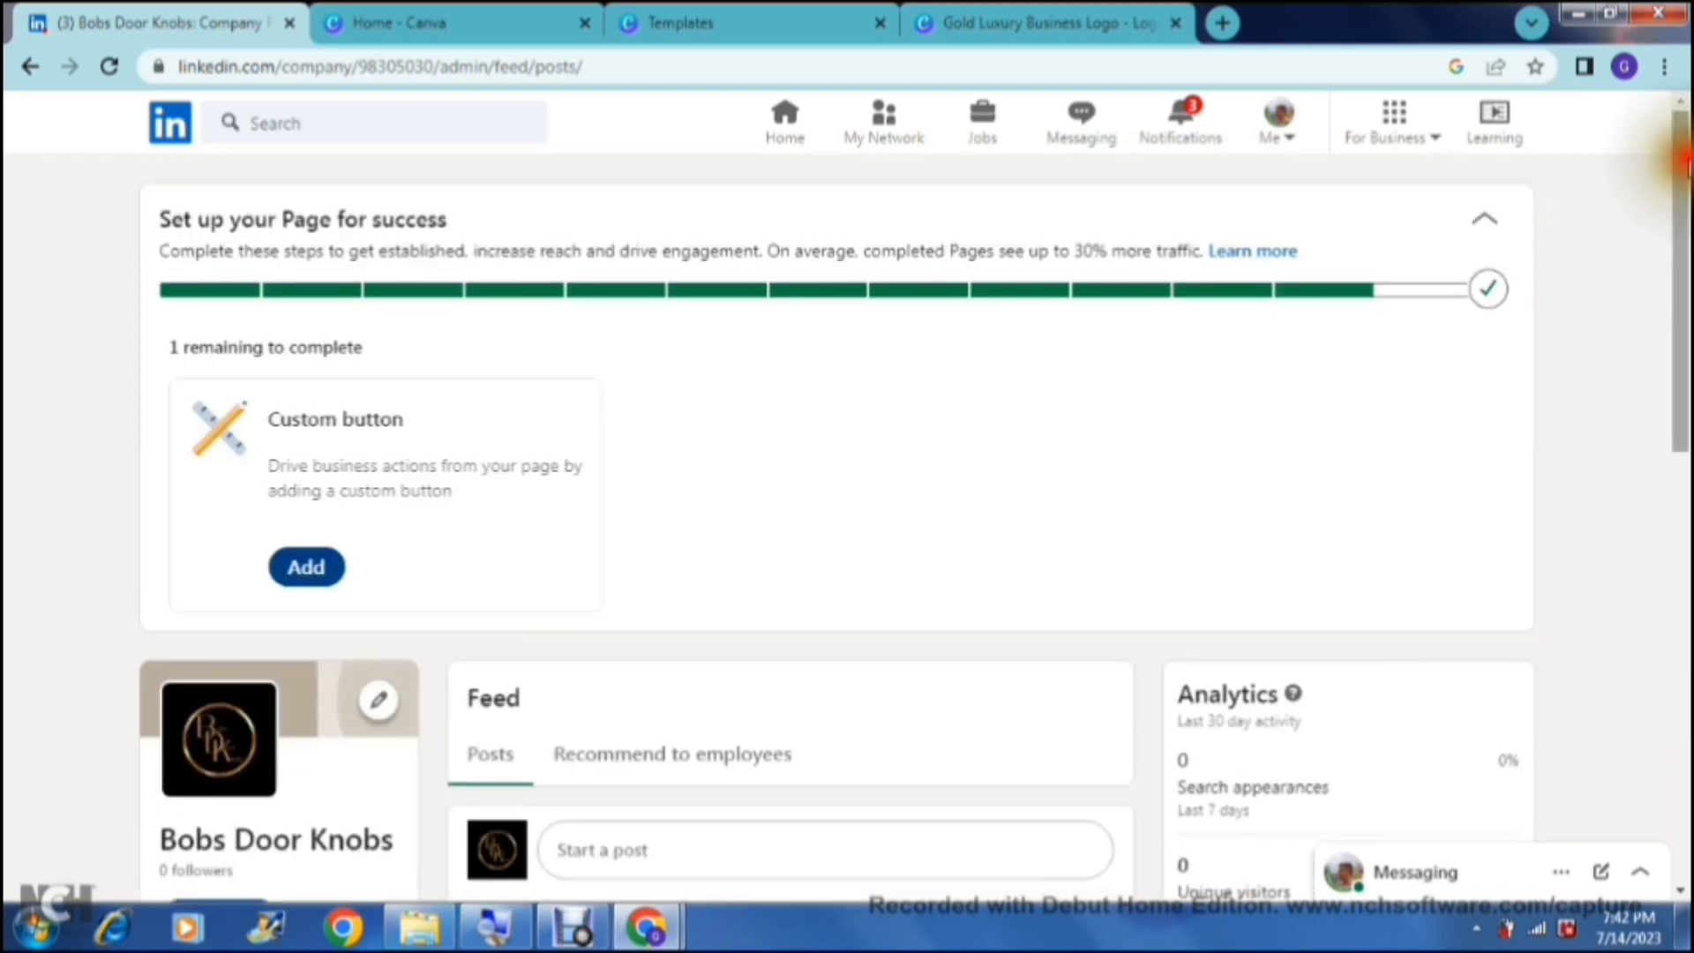